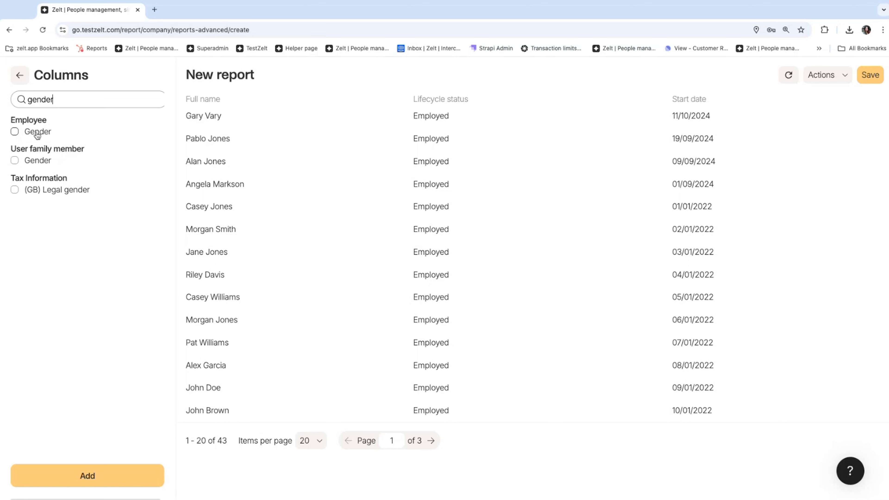
# - Add the selected Gender column to the report and place it before Full name
pyautogui.click(86, 476)
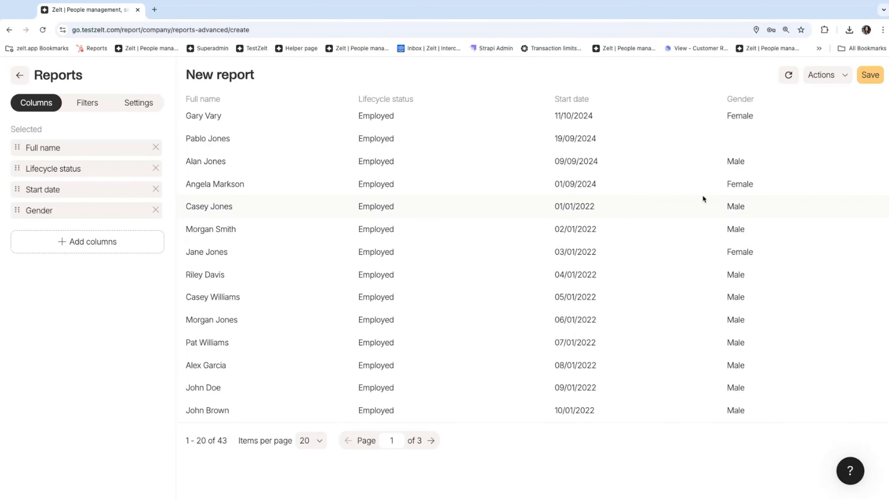
pyautogui.moveTo(81, 210); pyautogui.dragTo(91, 139)
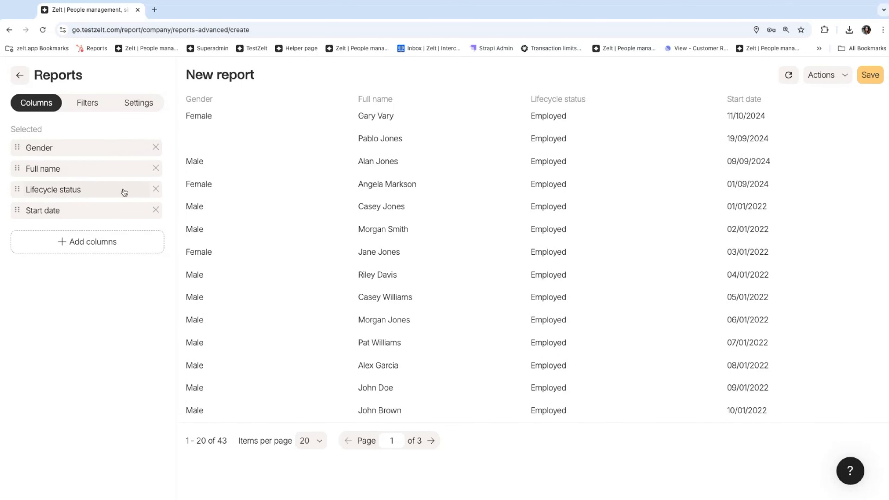
# - Remove the Lifecycle status and Start date columns from the report
pyautogui.click(155, 189)
pyautogui.click(156, 189)
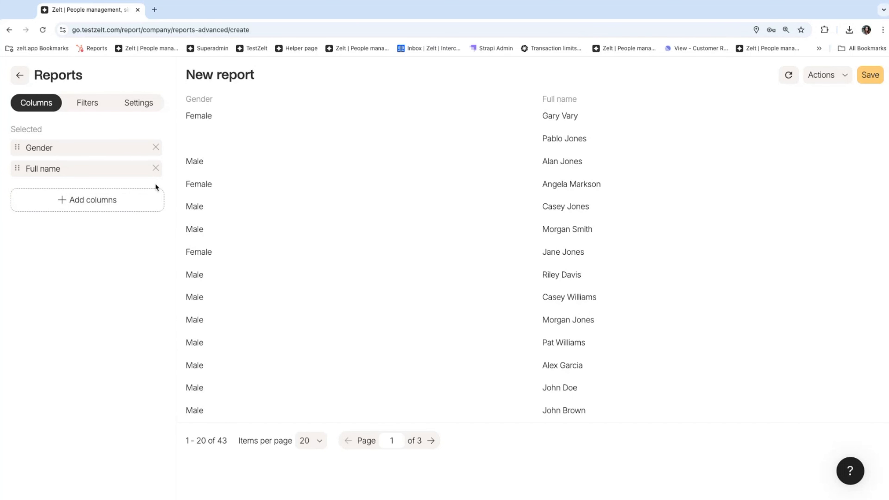
pyautogui.click(81, 200)
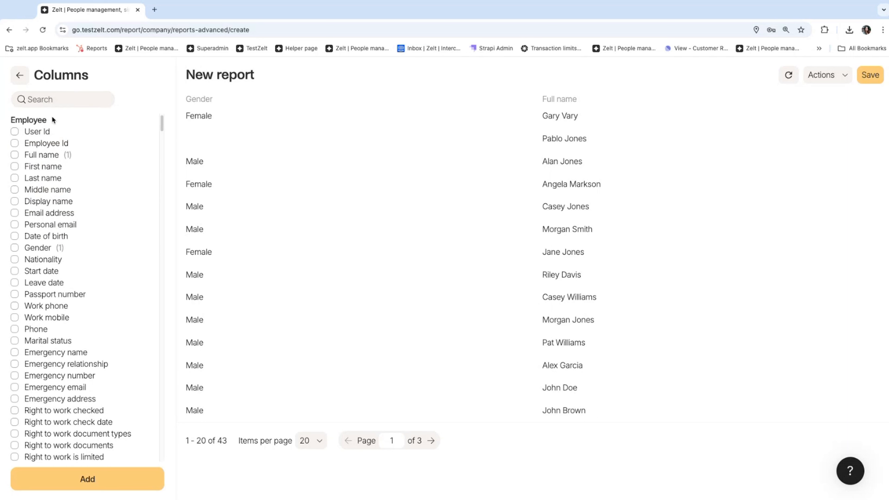
pyautogui.click(20, 75)
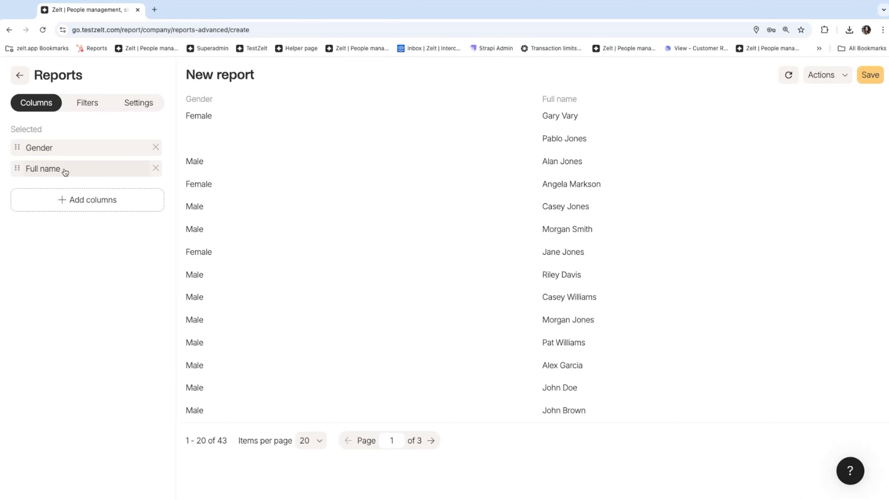
# - Add an employee Gender filter with the operator Is unknown to the report
pyautogui.click(85, 107)
pyautogui.click(85, 198)
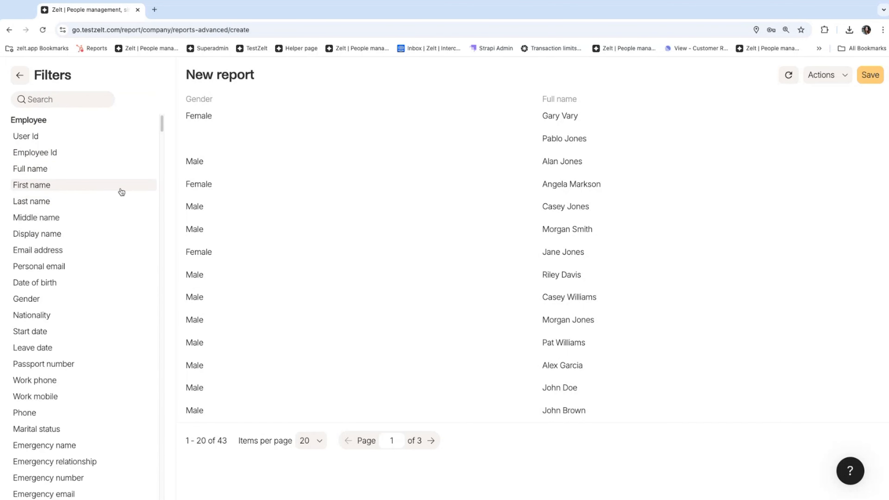
pyautogui.click(62, 99)
pyautogui.write('gender')
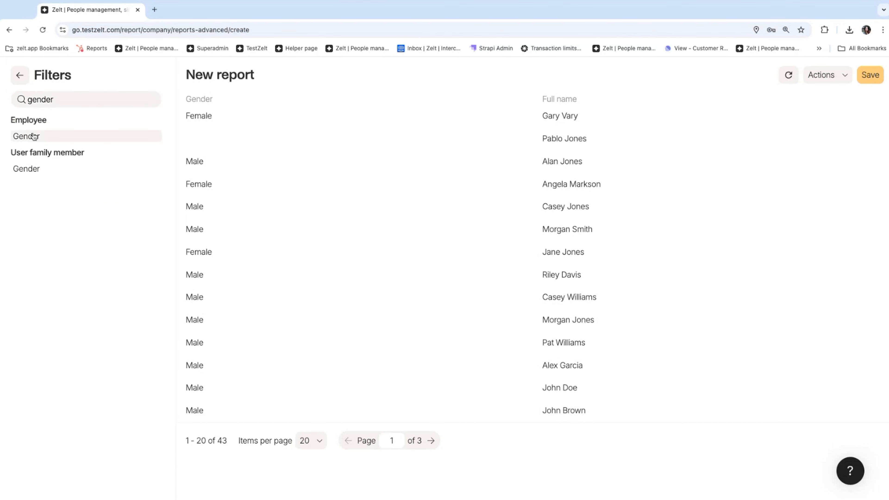
pyautogui.click(72, 136)
pyautogui.click(84, 130)
pyautogui.click(53, 223)
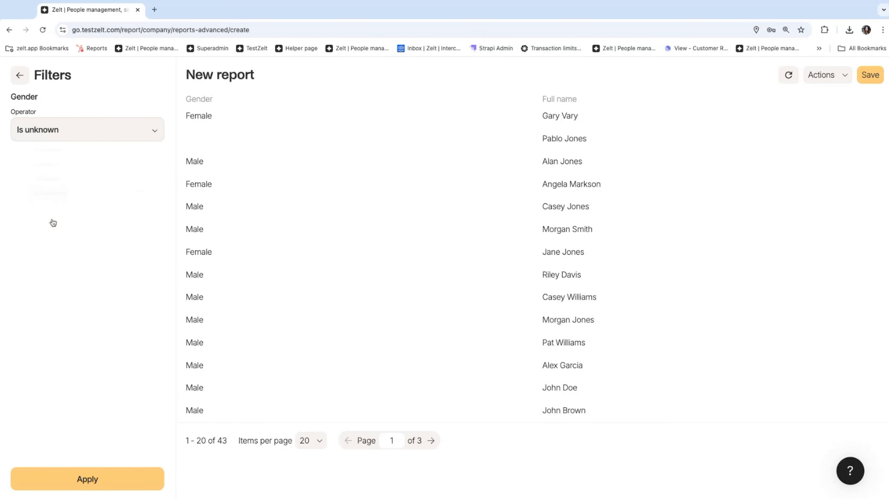
pyautogui.click(95, 471)
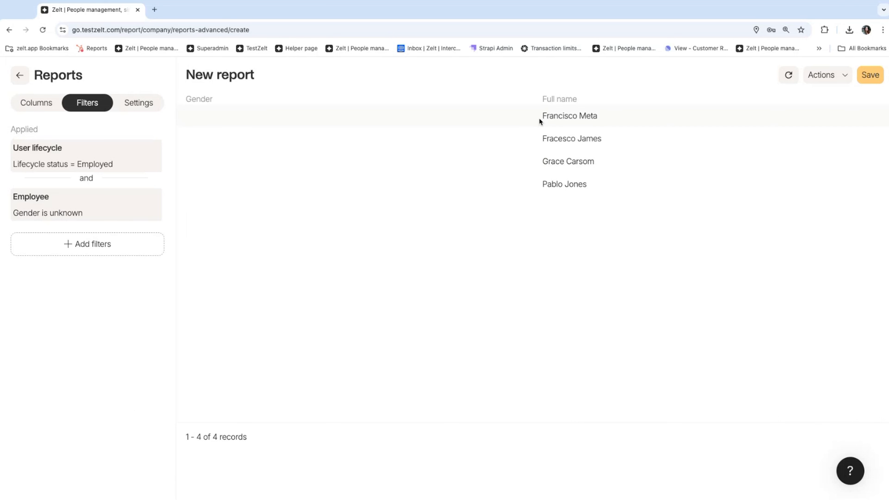
# - Change the Gender filter's operator to Is known and apply it
pyautogui.click(92, 211)
pyautogui.click(93, 129)
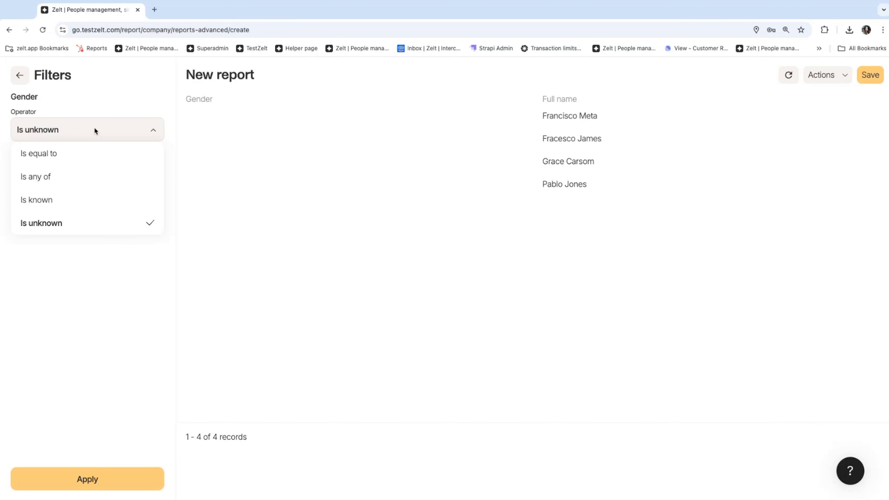
pyautogui.click(83, 200)
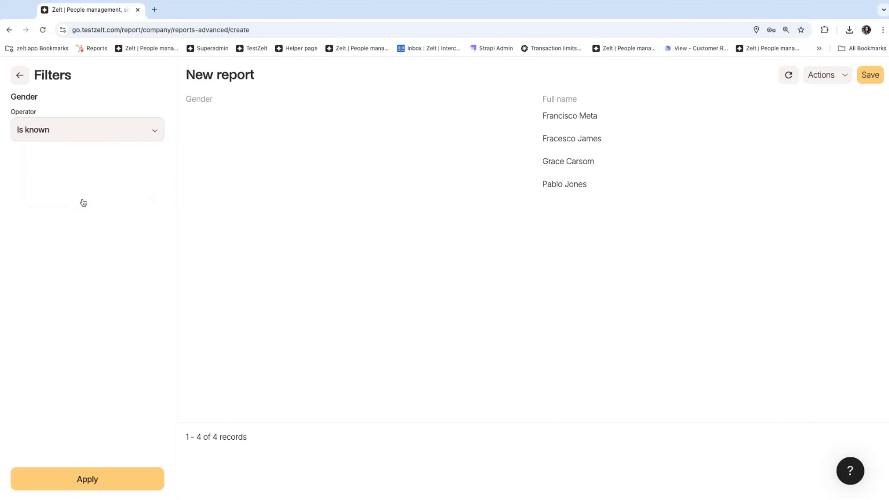
pyautogui.click(109, 477)
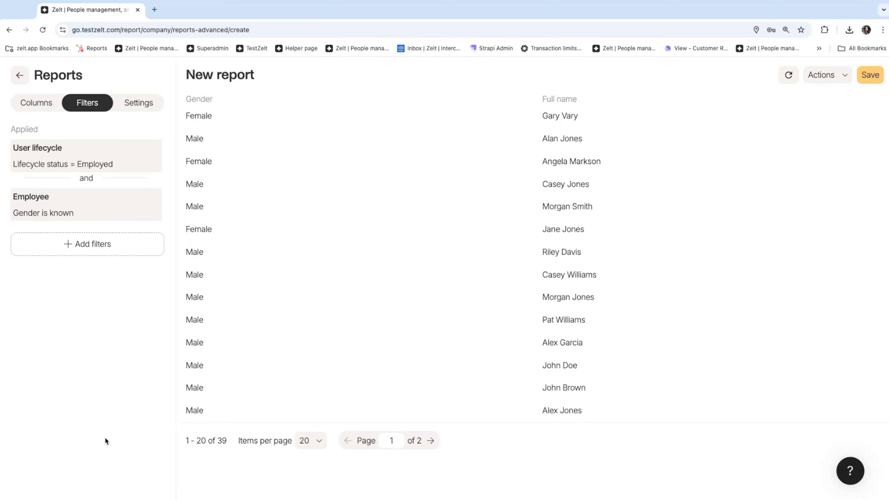
# - Remove the Full name column and set the Gender column's aggregation to Count
pyautogui.click(55, 108)
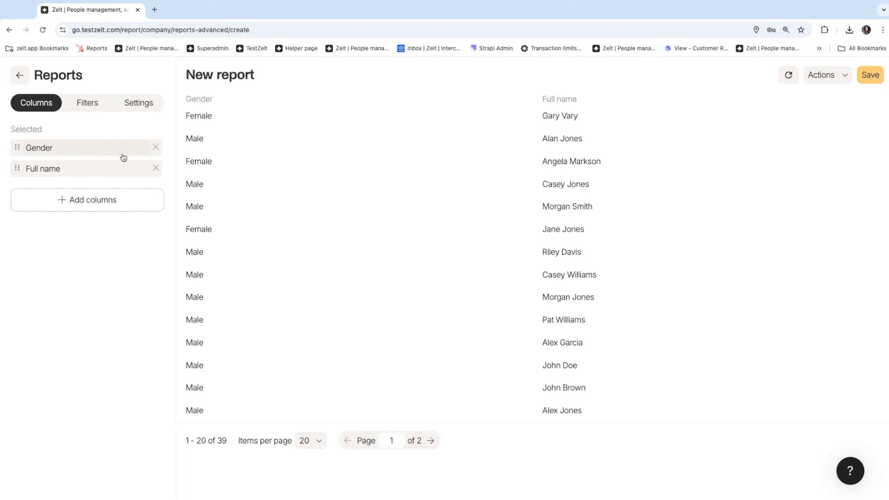
pyautogui.click(155, 168)
pyautogui.click(107, 148)
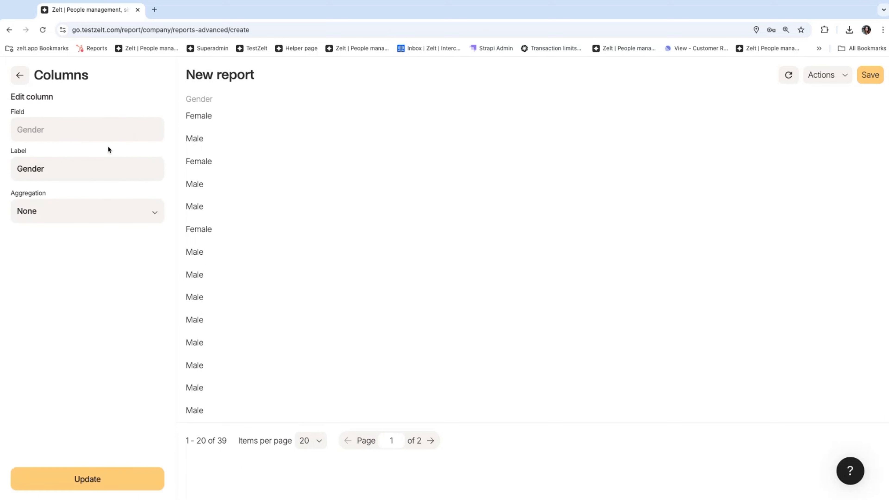
pyautogui.click(89, 210)
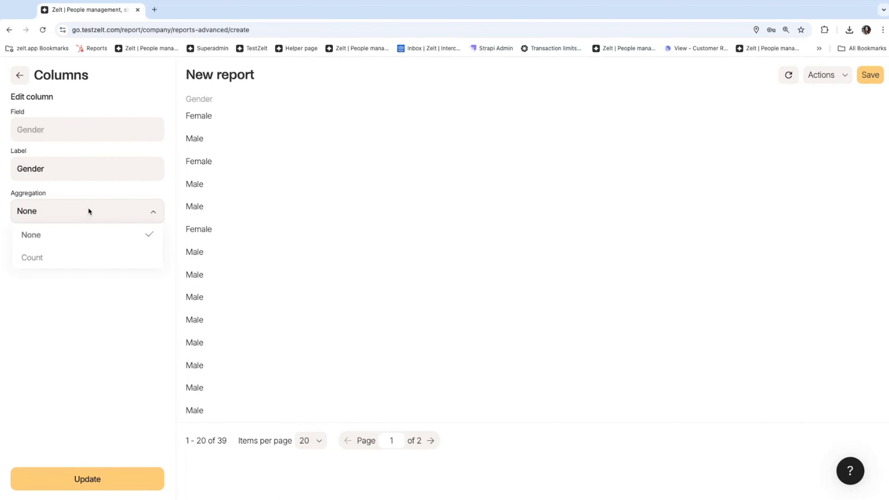
pyautogui.click(60, 257)
pyautogui.click(68, 476)
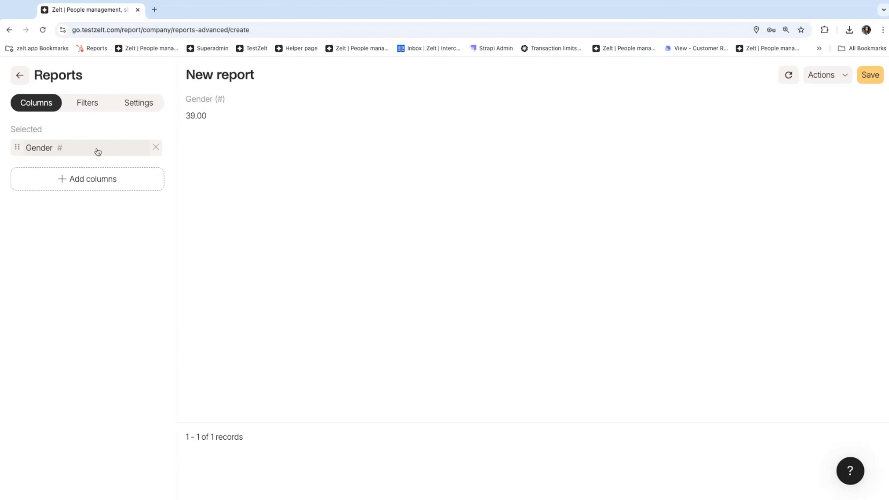
# - Add a second employee Gender filter with the operator Is equal to and the value Male
pyautogui.click(87, 107)
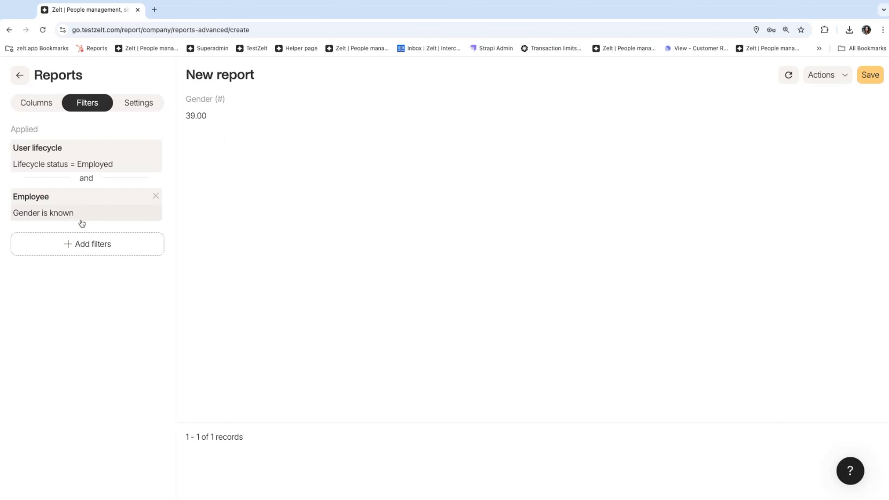
pyautogui.click(76, 247)
pyautogui.click(60, 101)
pyautogui.write('gender')
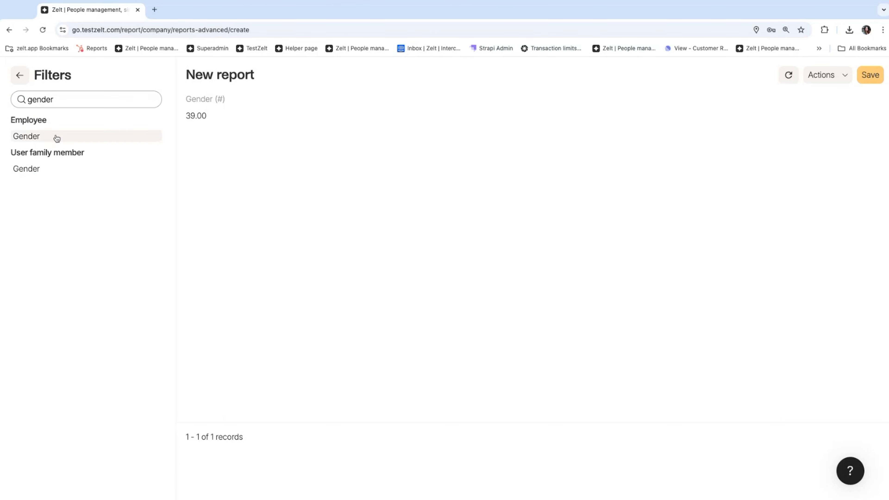
pyautogui.click(56, 137)
pyautogui.click(79, 133)
pyautogui.click(80, 131)
pyautogui.click(71, 162)
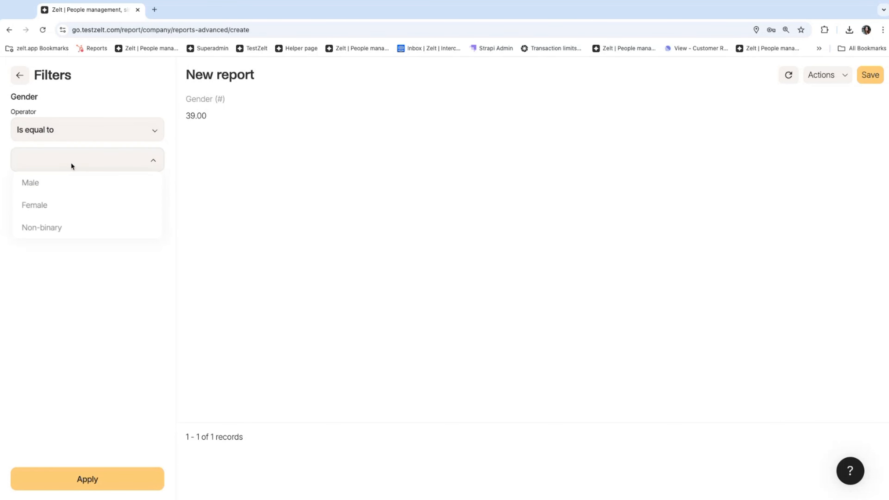
pyautogui.click(69, 189)
pyautogui.click(83, 471)
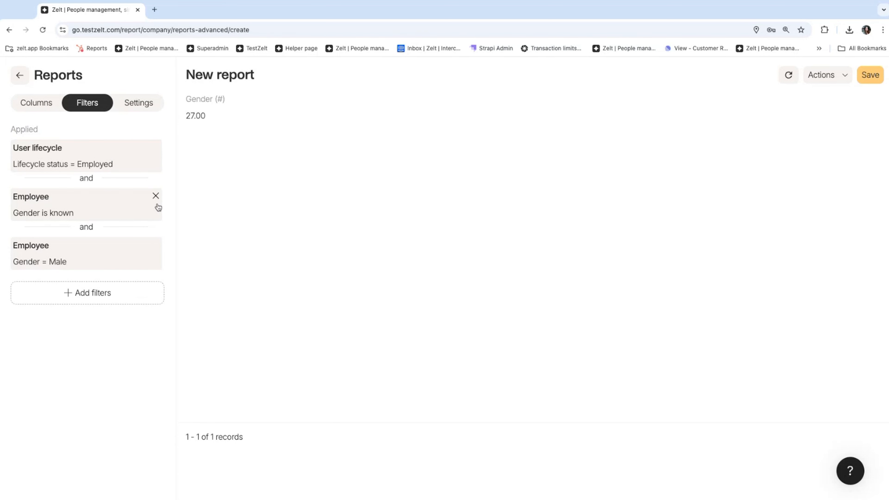
# - Change the value of the Gender equals filter to Female and apply it
pyautogui.click(84, 261)
pyautogui.click(105, 162)
pyautogui.click(87, 205)
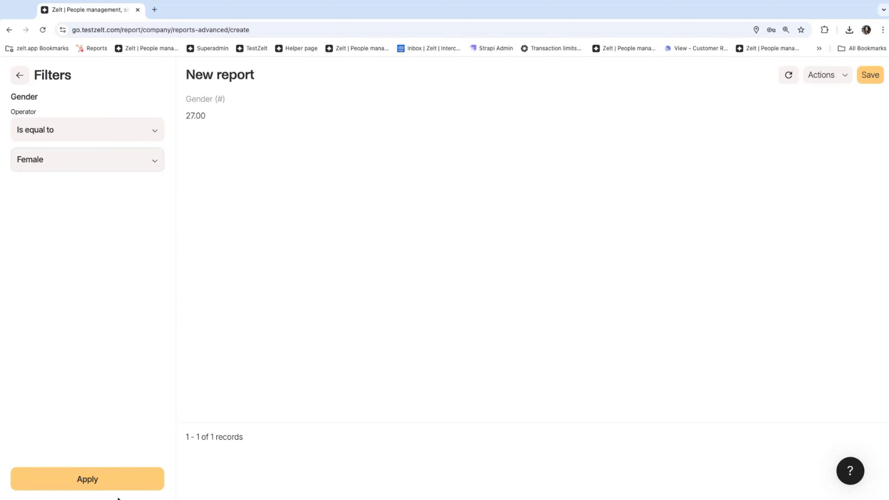
pyautogui.click(123, 477)
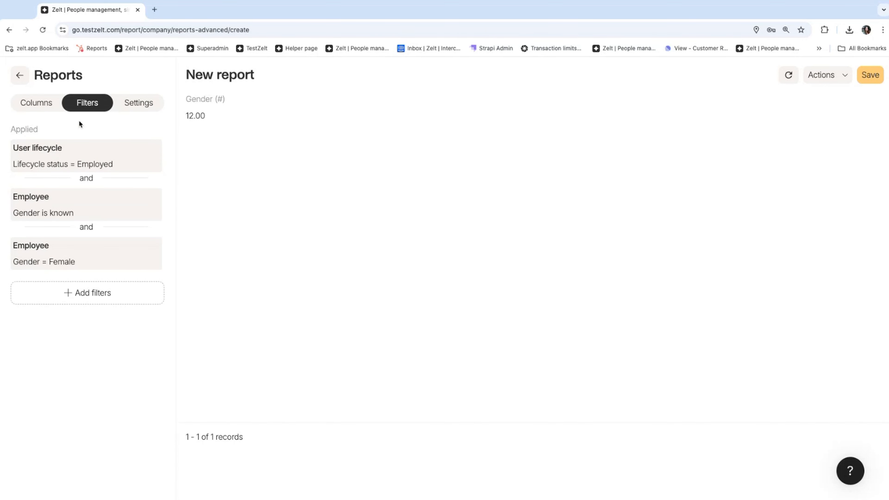
# - Set the Gender count column's number format to whole numbers without decimals
pyautogui.click(34, 111)
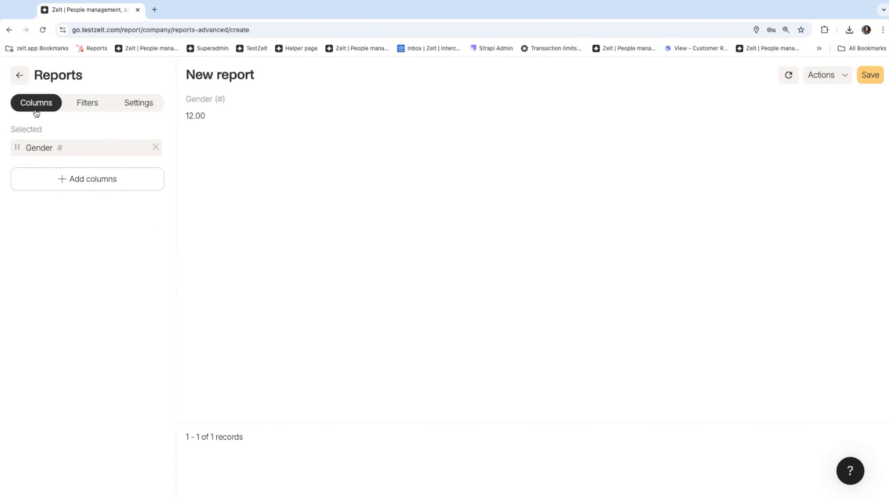
pyautogui.click(86, 179)
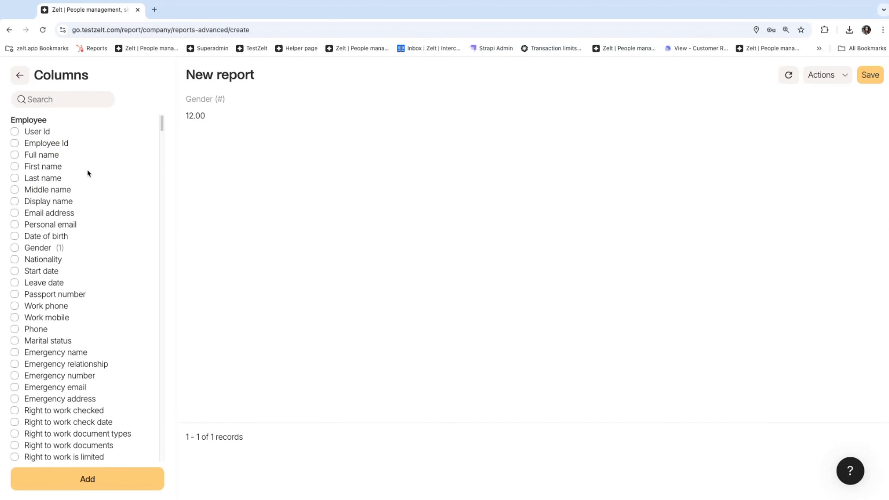
pyautogui.click(20, 75)
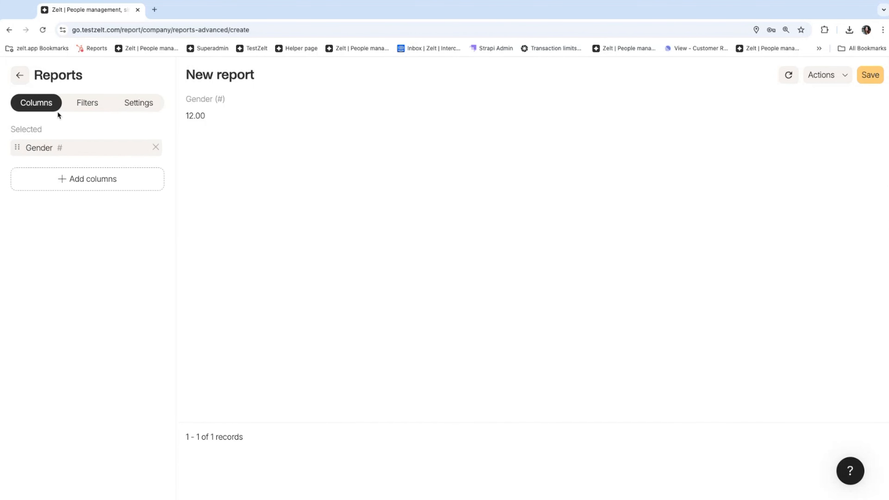
pyautogui.click(77, 151)
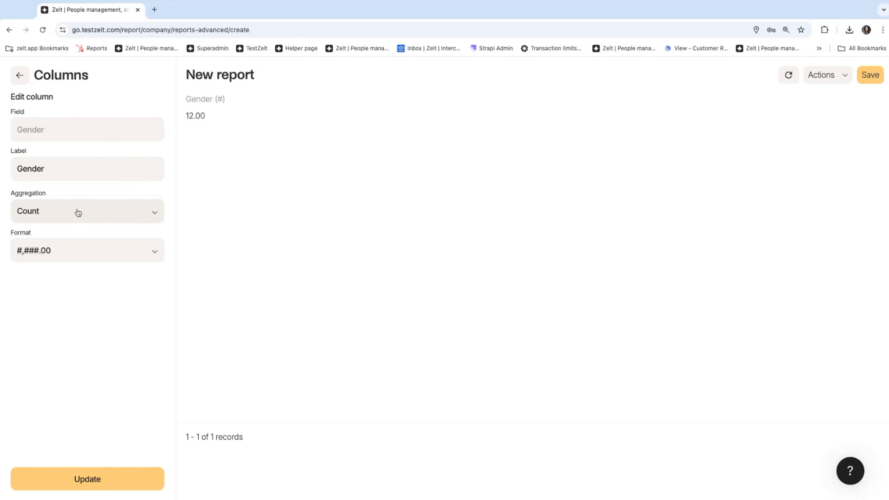
pyautogui.click(89, 253)
pyautogui.click(76, 476)
pyautogui.click(84, 480)
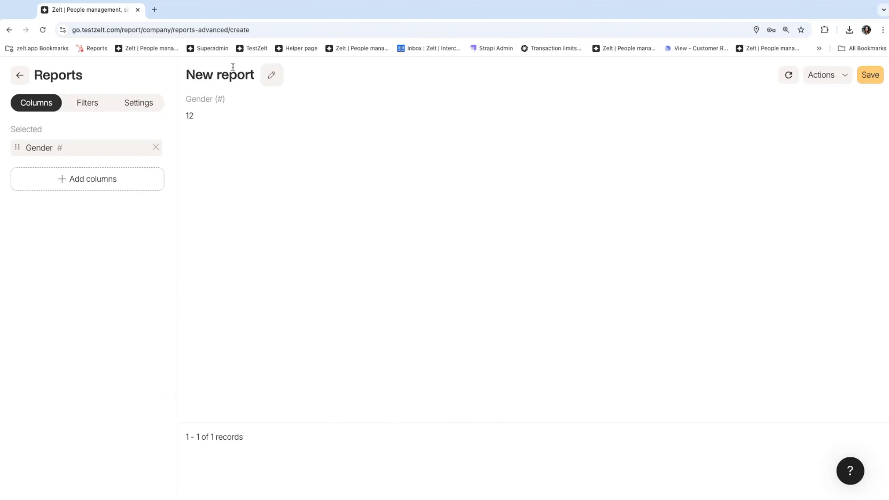
# - Rename the report to "Gender report" and save it
pyautogui.tripleClick(248, 78)
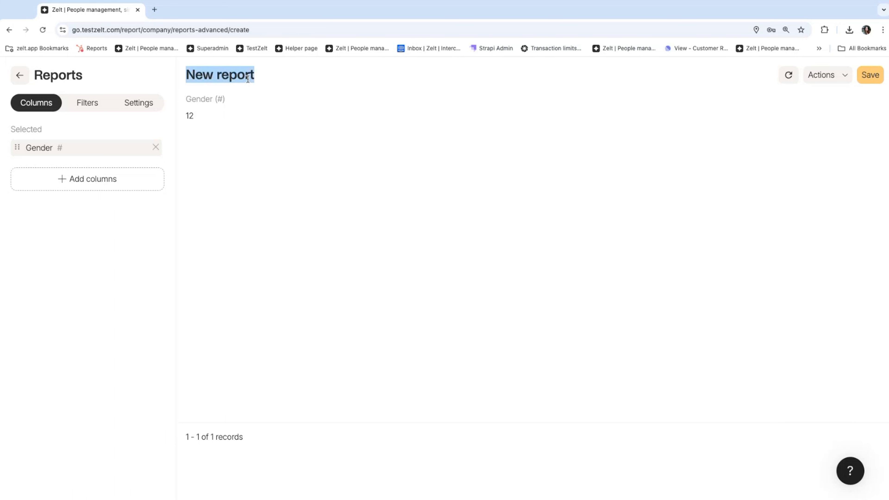
pyautogui.write('Gender report')
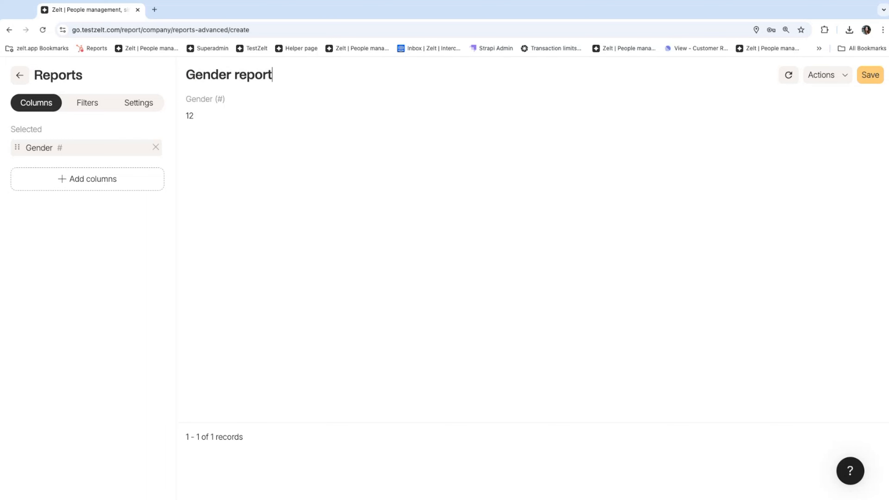
pyautogui.click(873, 76)
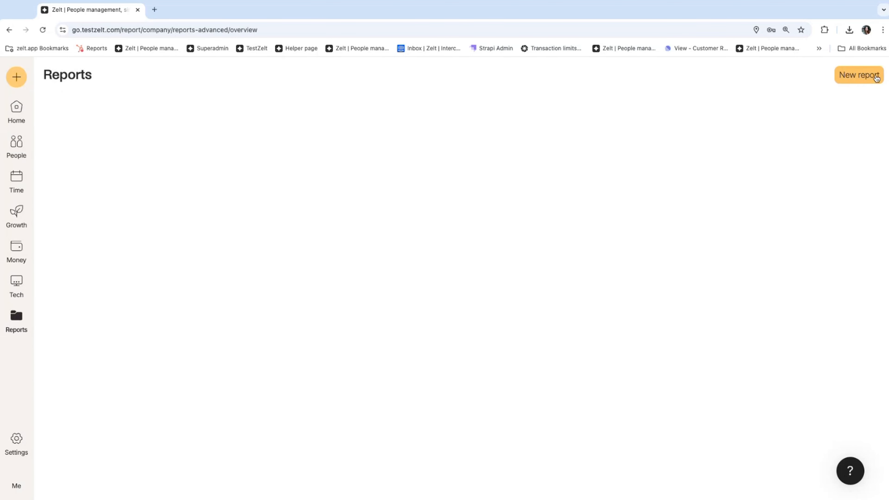
# - Open the saved Gender report and add the employee Full name column to it
pyautogui.click(367, 143)
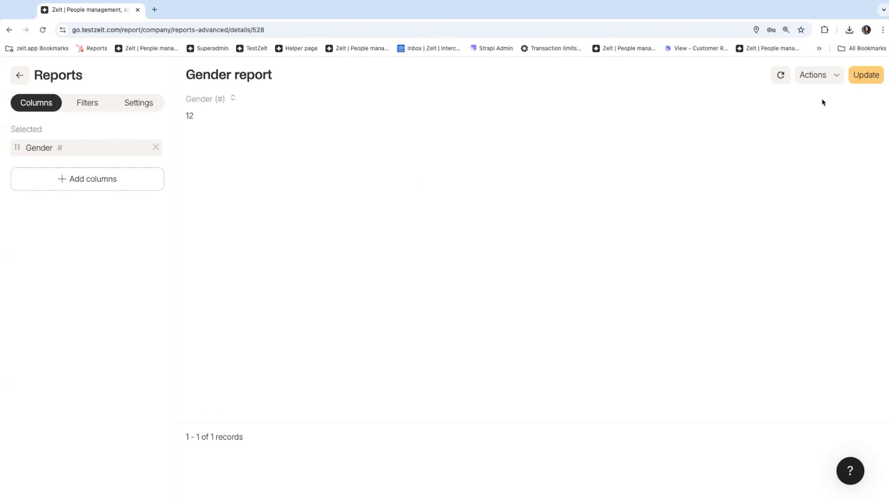
pyautogui.click(87, 102)
pyautogui.click(30, 108)
pyautogui.click(54, 186)
pyautogui.click(40, 161)
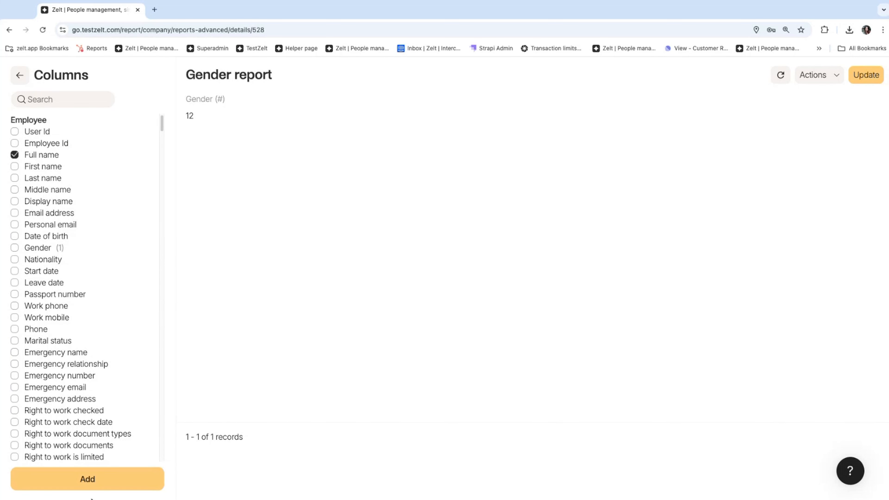
pyautogui.click(86, 477)
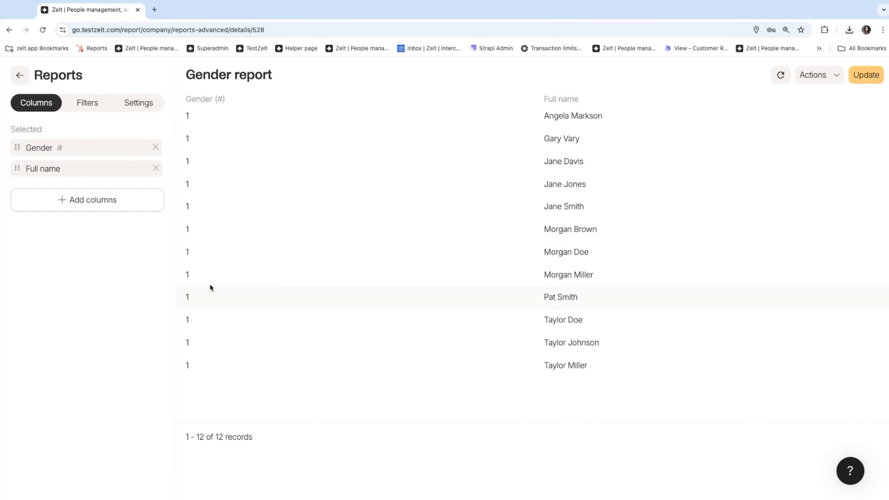
# - Set the Gender column's aggregation back to None in the Gender report
pyautogui.click(70, 151)
pyautogui.click(77, 219)
pyautogui.click(62, 233)
pyautogui.click(71, 479)
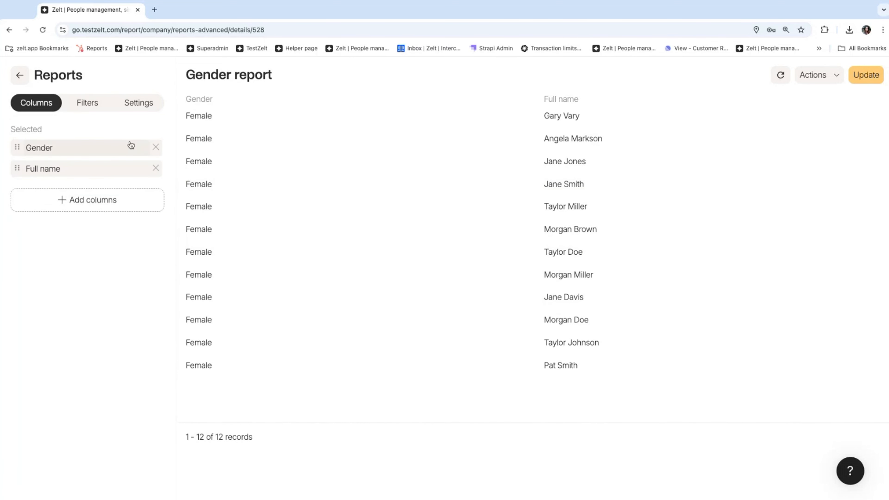
# - Add the Department name column to the Gender report
pyautogui.click(92, 103)
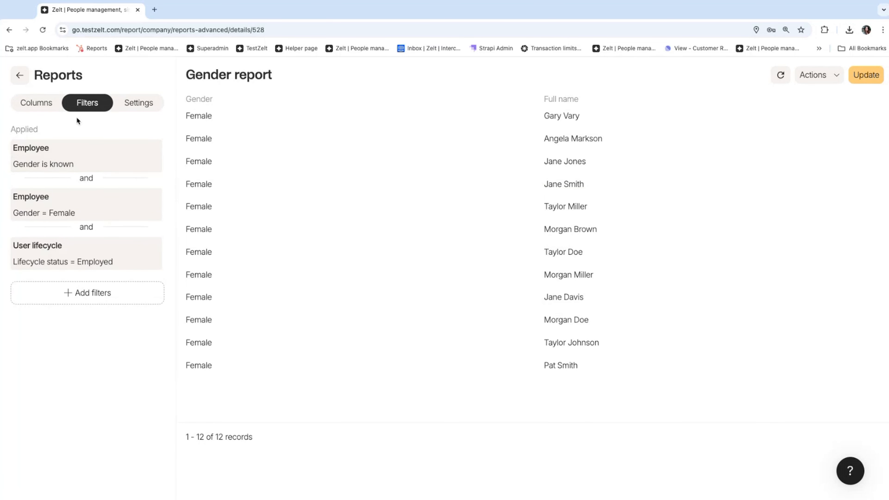
pyautogui.click(28, 103)
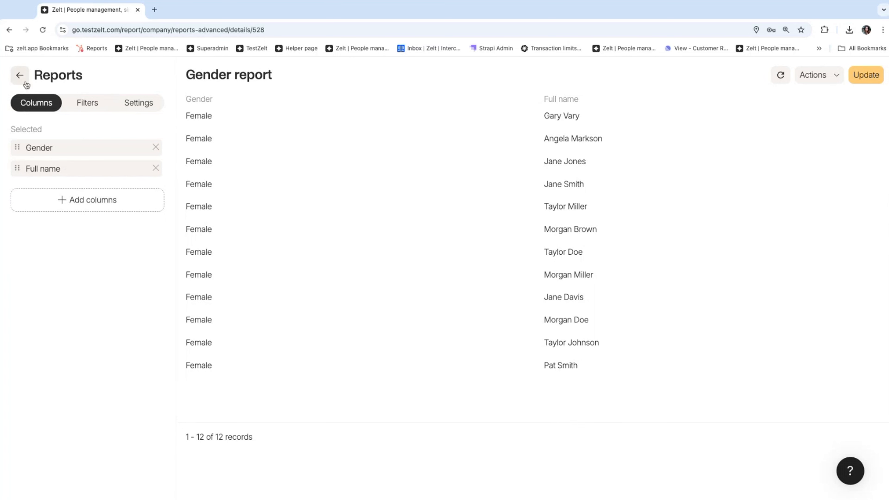
pyautogui.click(61, 199)
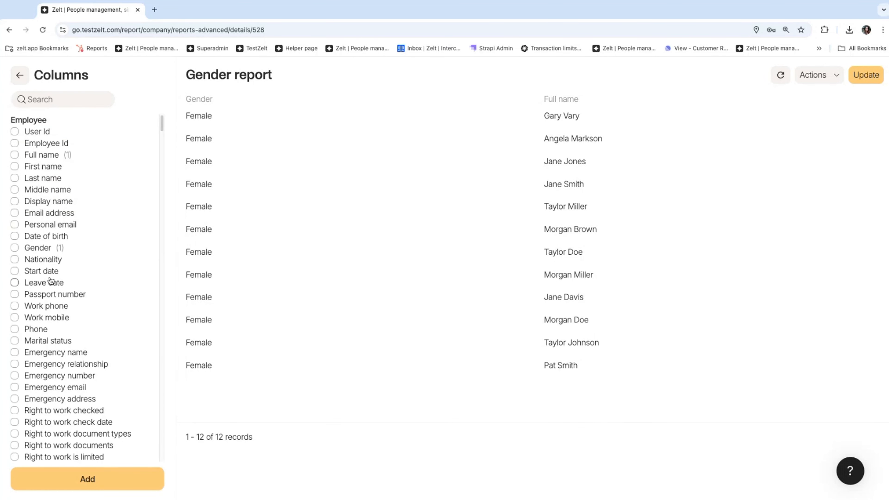
pyautogui.click(59, 105)
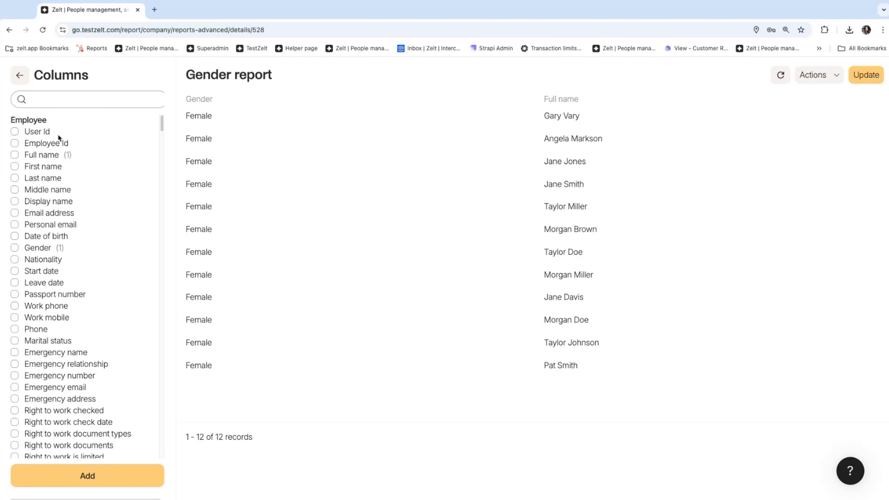
pyautogui.write('depart')
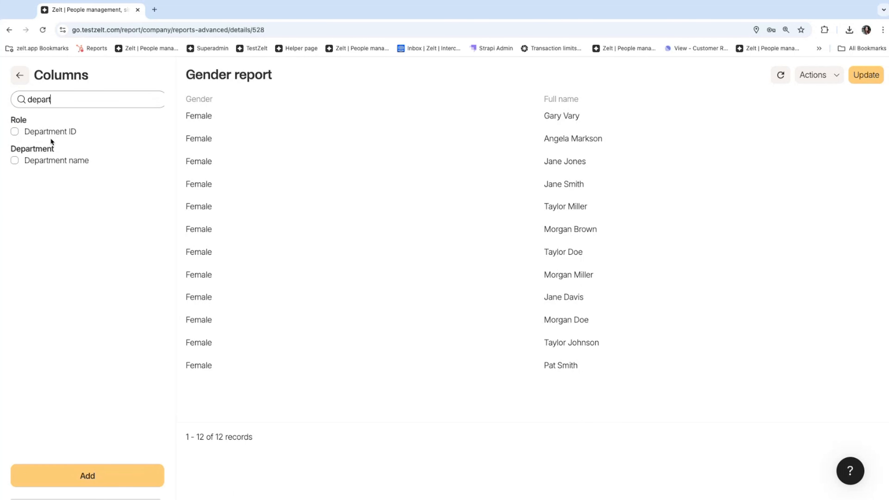
pyautogui.click(53, 162)
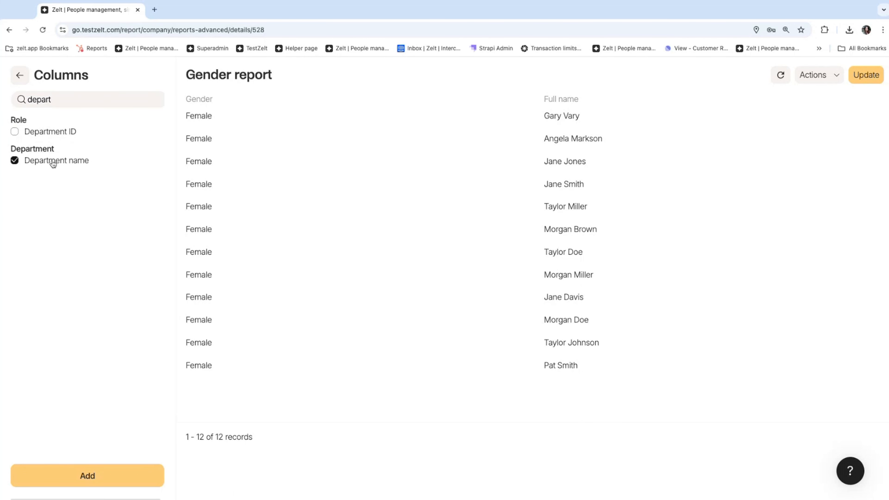
pyautogui.click(101, 478)
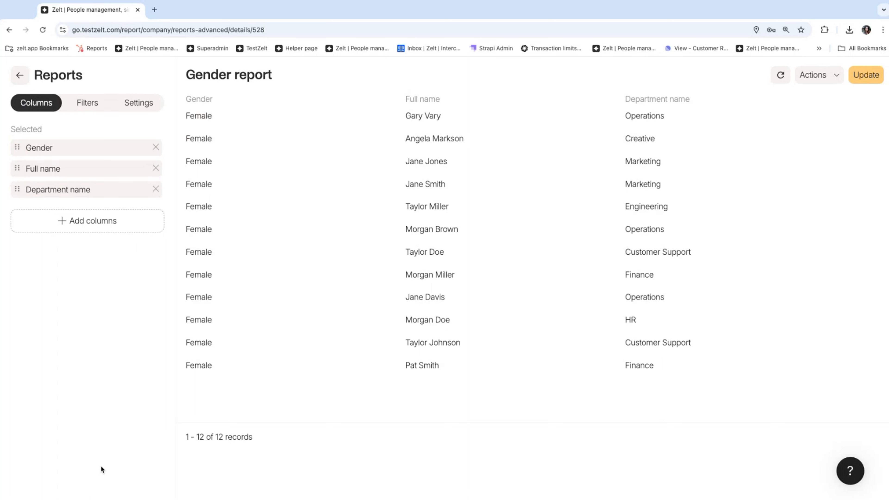
# - Remove the Full name column from the Gender report and set the Gender column's aggregation to Count
pyautogui.click(156, 170)
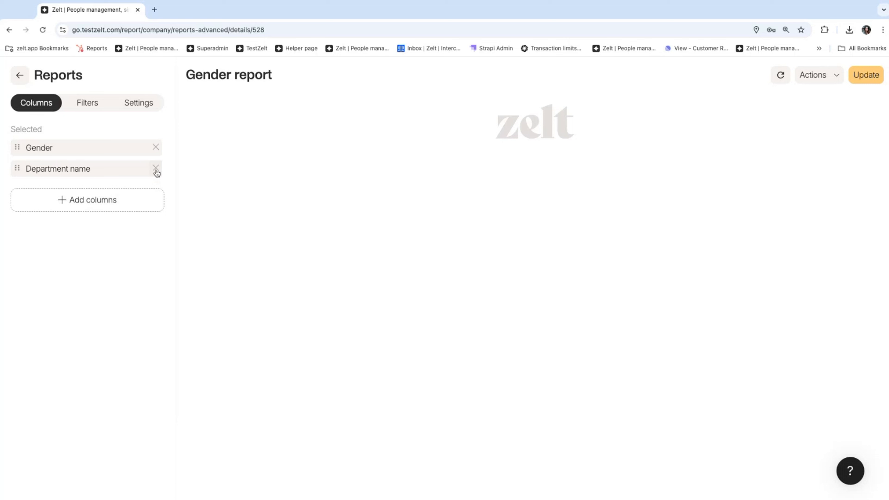
pyautogui.click(85, 149)
pyautogui.click(81, 212)
pyautogui.click(65, 259)
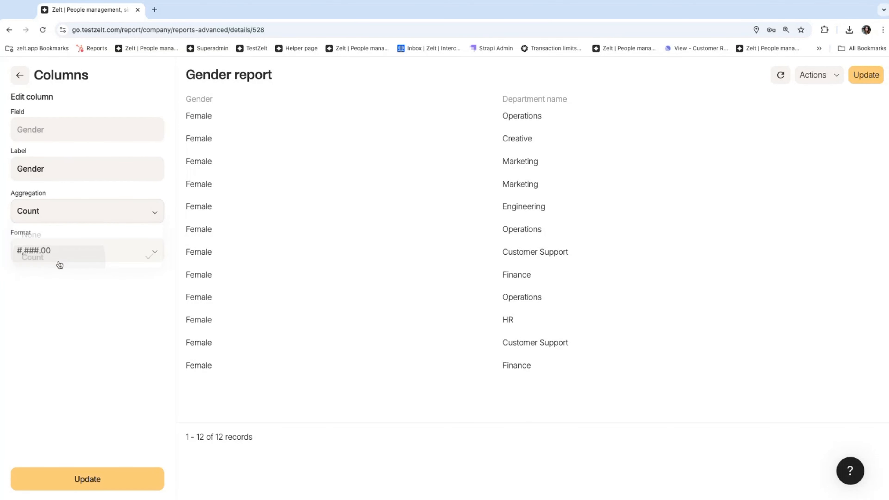
pyautogui.click(93, 476)
# - Set the Gender report's gender filter to Male, save the updated report and return to the reports list
pyautogui.click(95, 103)
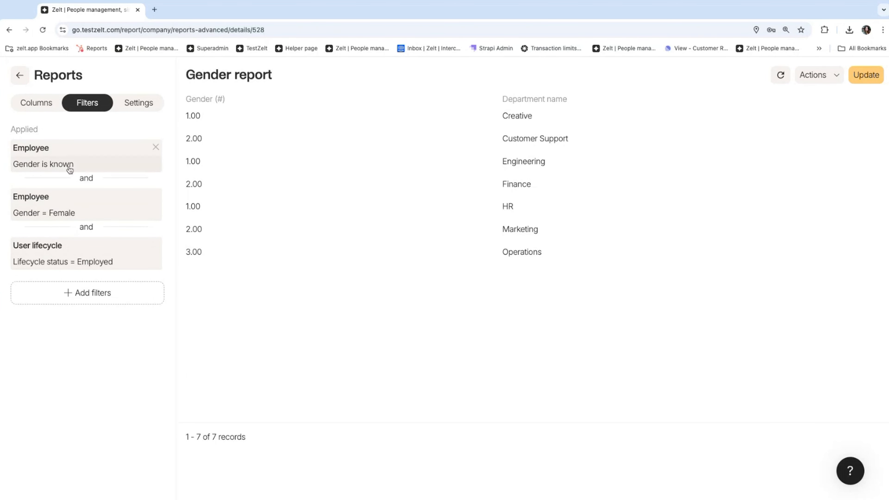
pyautogui.click(45, 105)
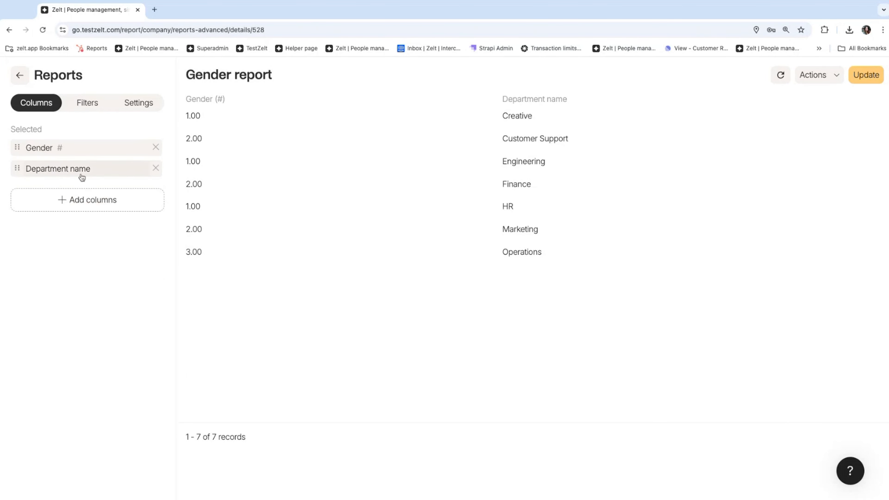
pyautogui.click(82, 107)
pyautogui.click(107, 210)
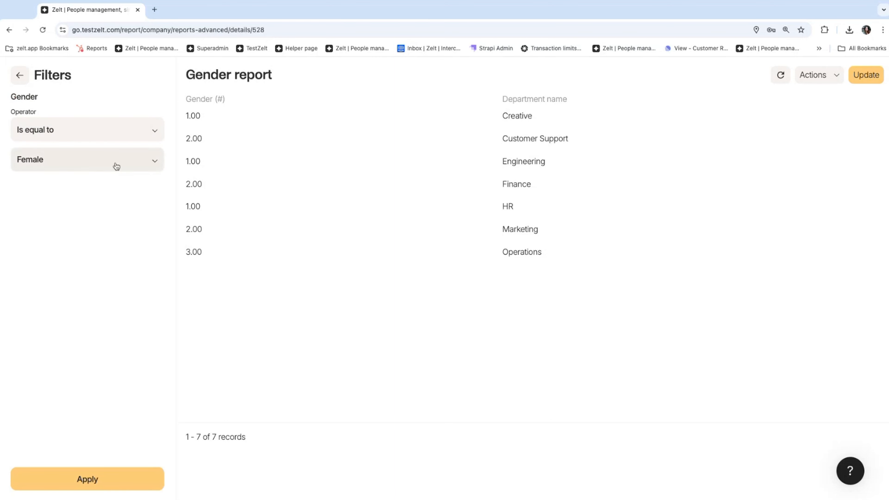
pyautogui.click(115, 165)
pyautogui.click(72, 189)
pyautogui.click(77, 480)
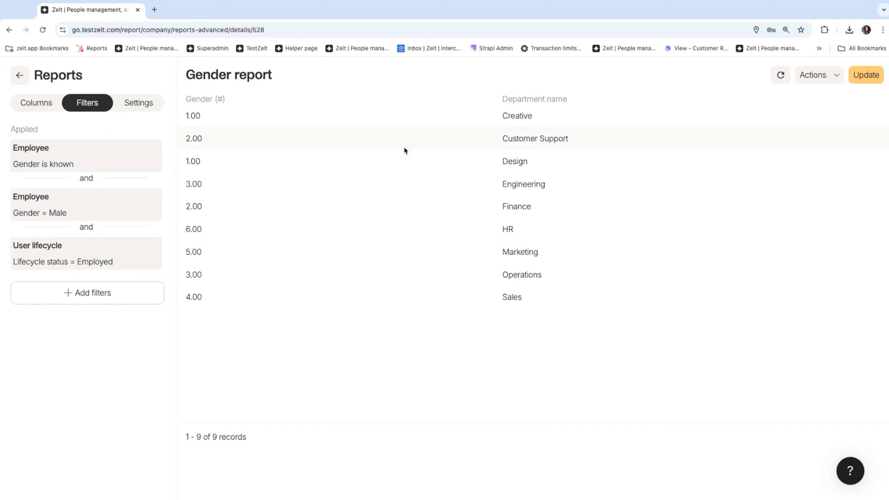
pyautogui.click(863, 77)
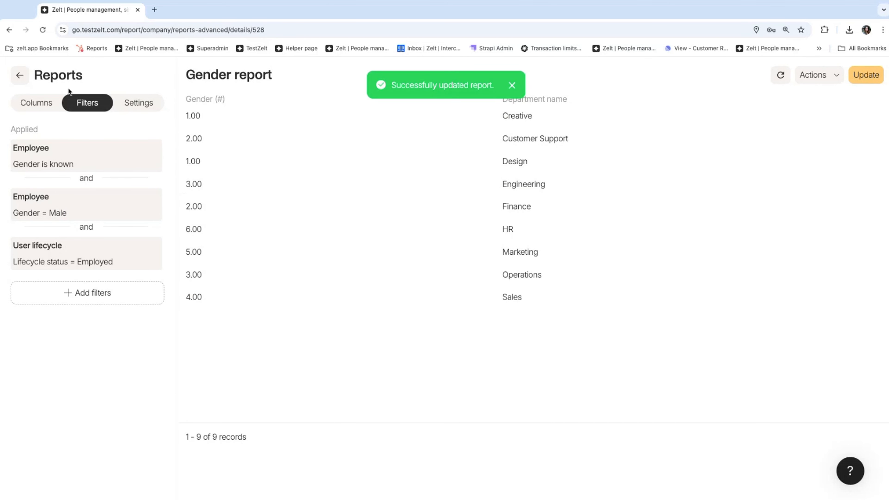
pyautogui.click(23, 75)
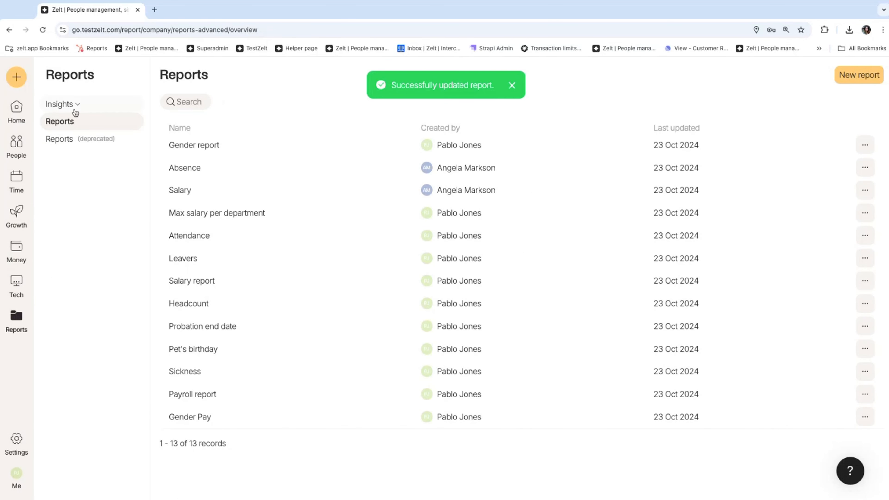
# - Create a new report and remove its Start date and Lifecycle status columns
pyautogui.click(854, 80)
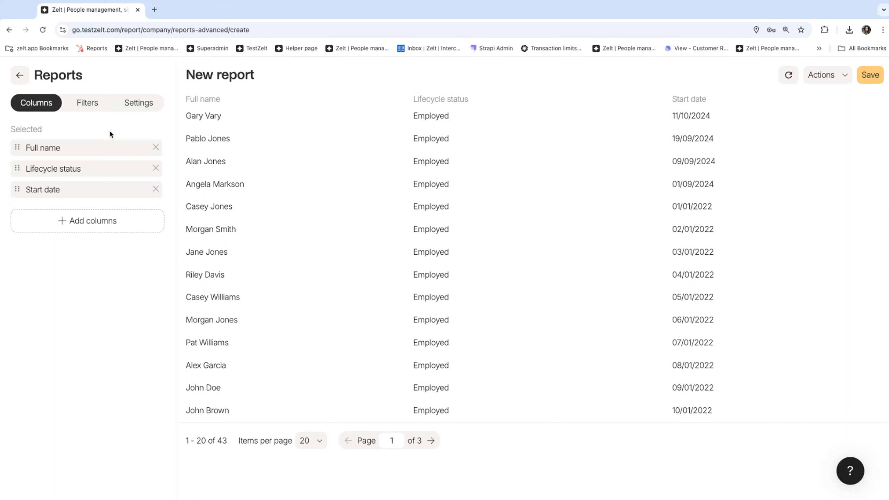
pyautogui.click(80, 108)
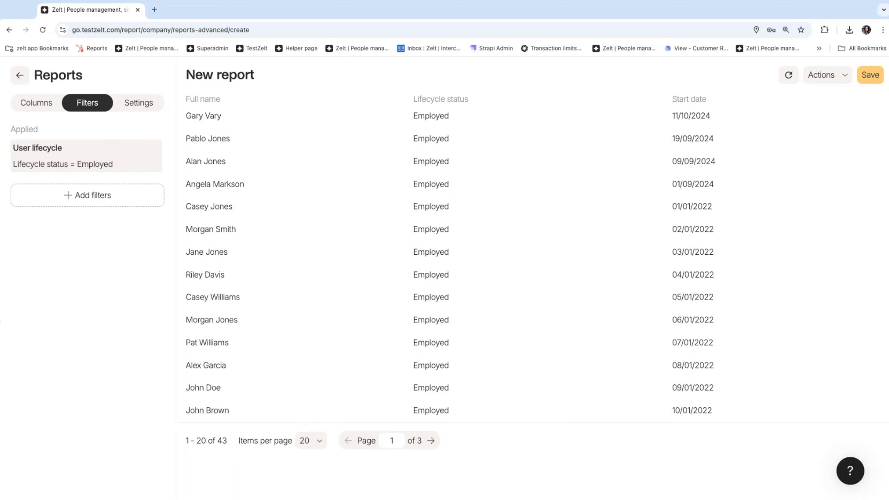
pyautogui.click(35, 108)
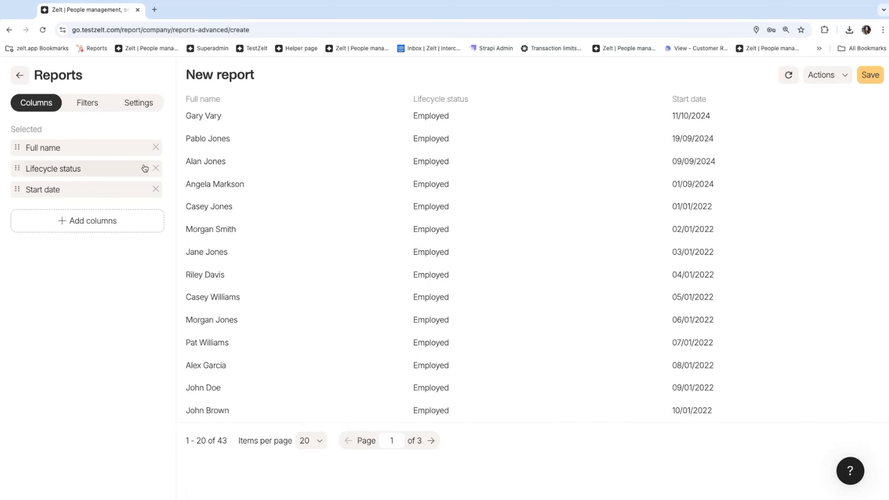
pyautogui.click(155, 190)
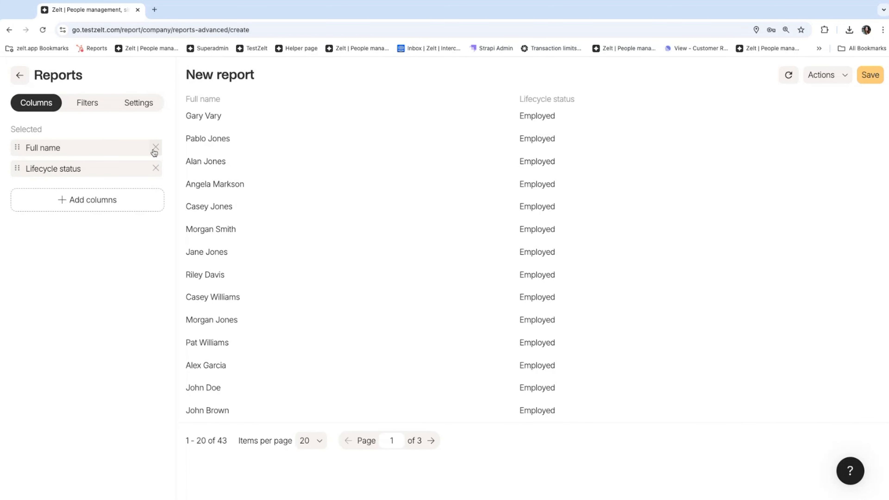
pyautogui.click(155, 168)
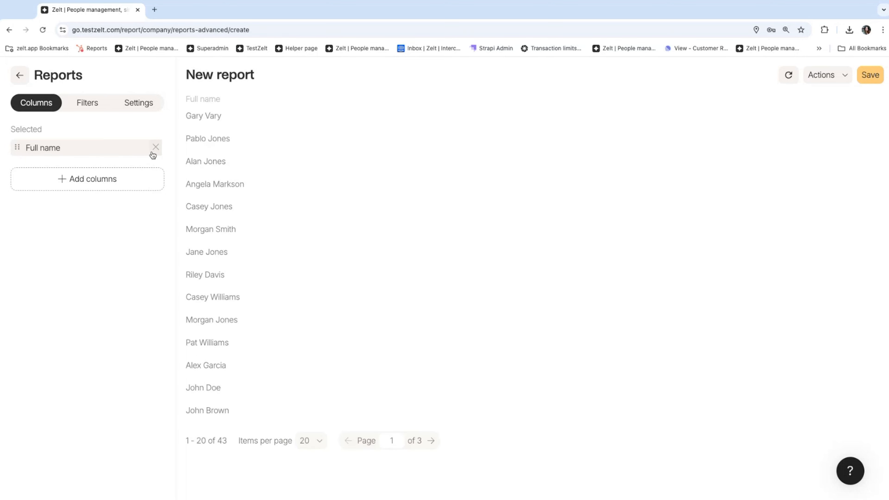
# - Set the Full name column's aggregation to Count, then leave the new report without saving it
pyautogui.click(95, 150)
pyautogui.click(70, 211)
pyautogui.click(35, 258)
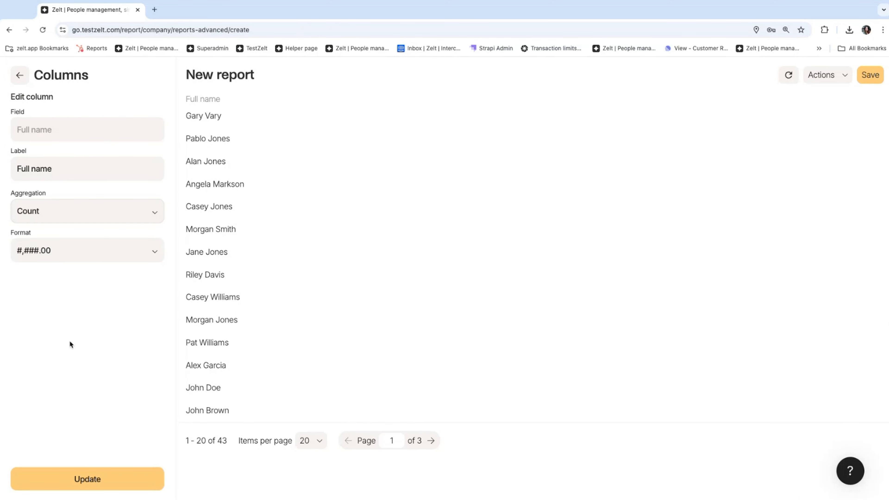
pyautogui.click(90, 477)
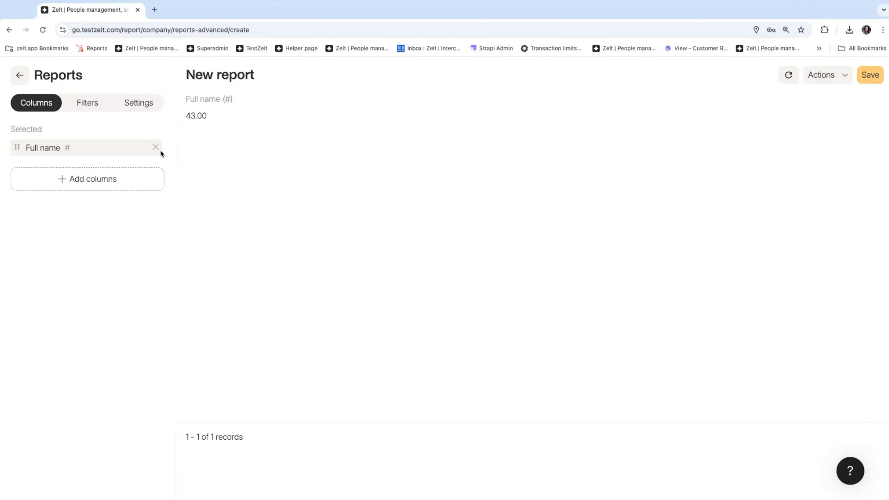
pyautogui.click(19, 76)
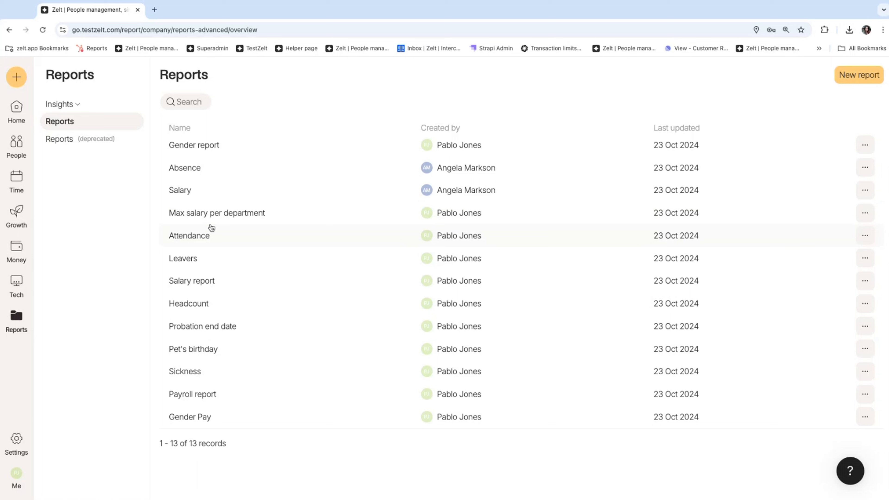
# - Open the Gender Pay report, examine the Rate column's aggregation options and the applied filters, and return to the reports list
pyautogui.click(200, 422)
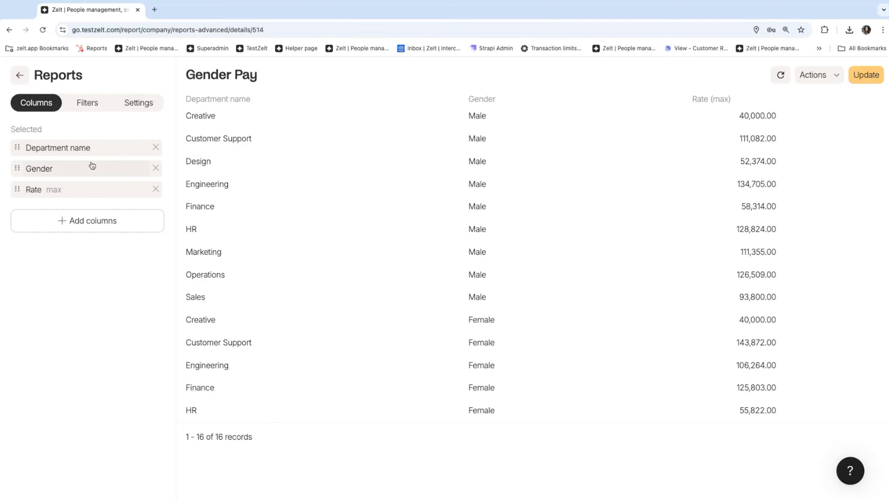
pyautogui.click(81, 194)
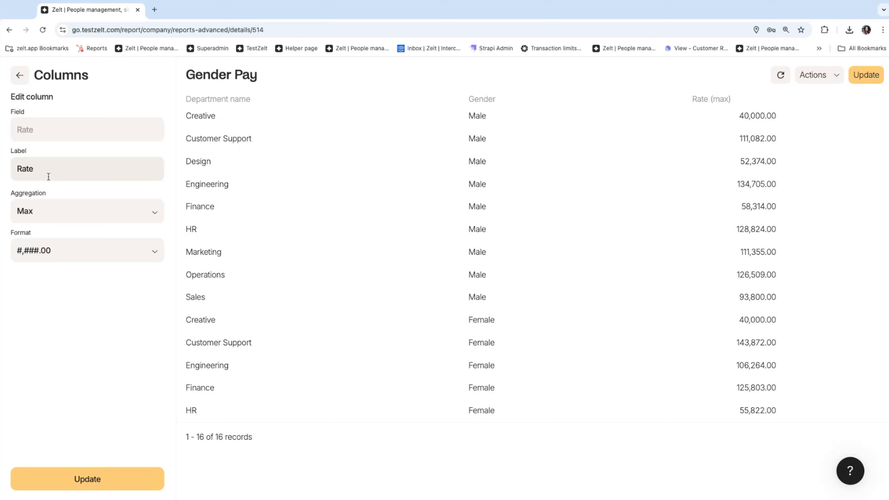
pyautogui.click(68, 212)
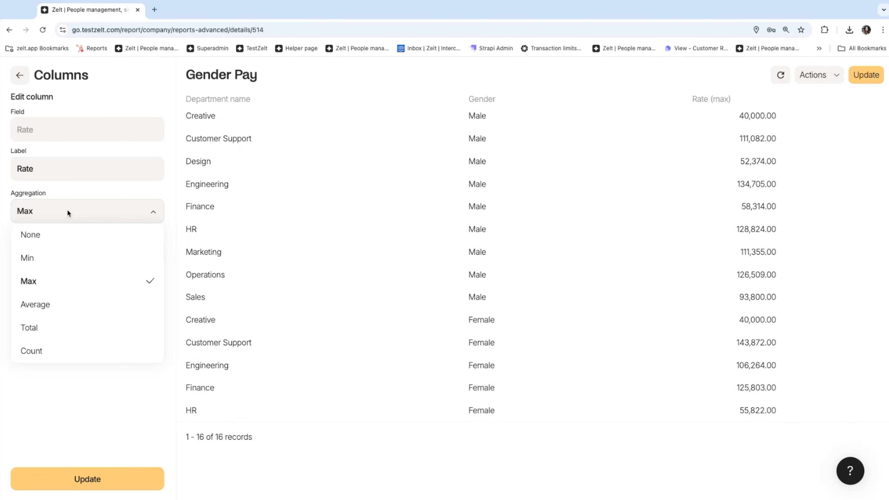
pyautogui.click(82, 284)
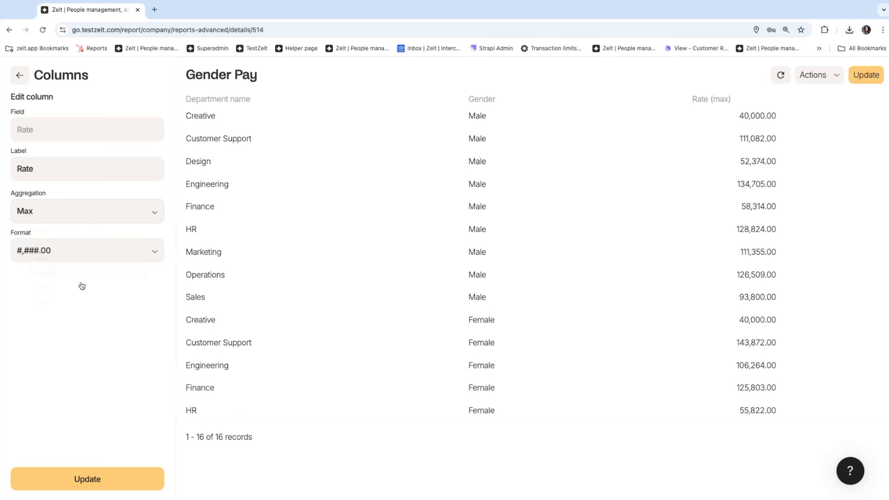
pyautogui.click(72, 477)
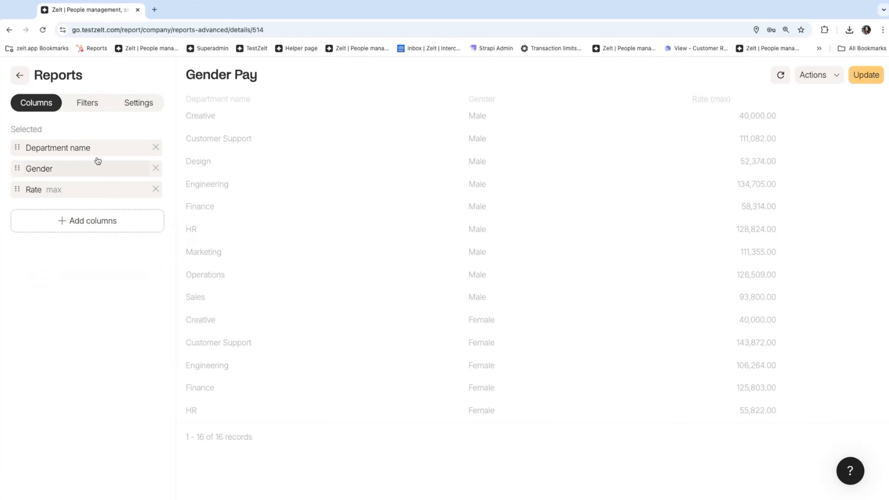
pyautogui.click(93, 105)
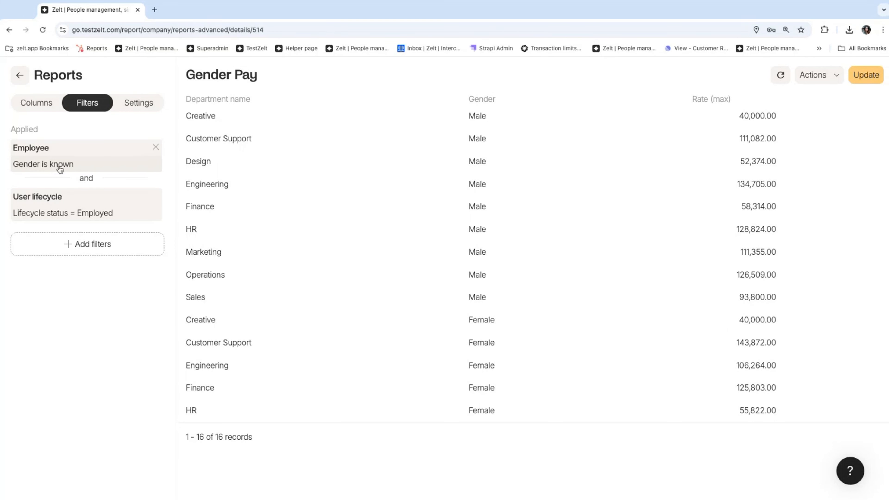
pyautogui.click(38, 104)
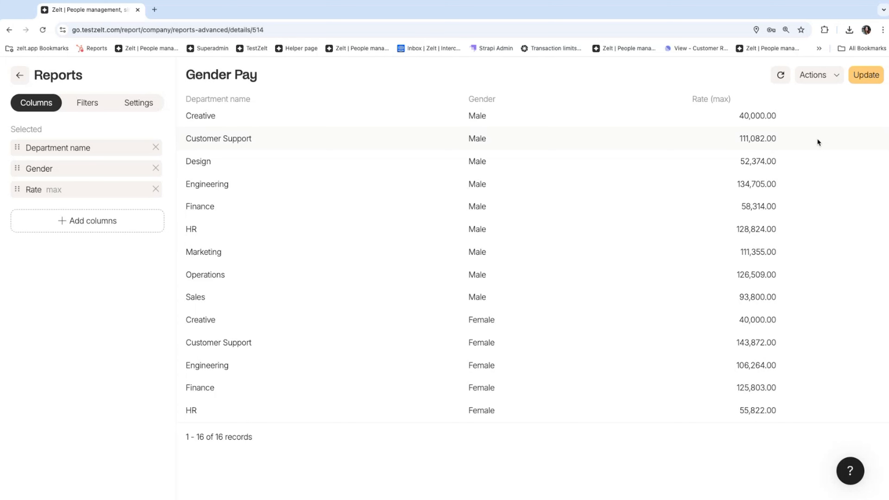
pyautogui.click(19, 78)
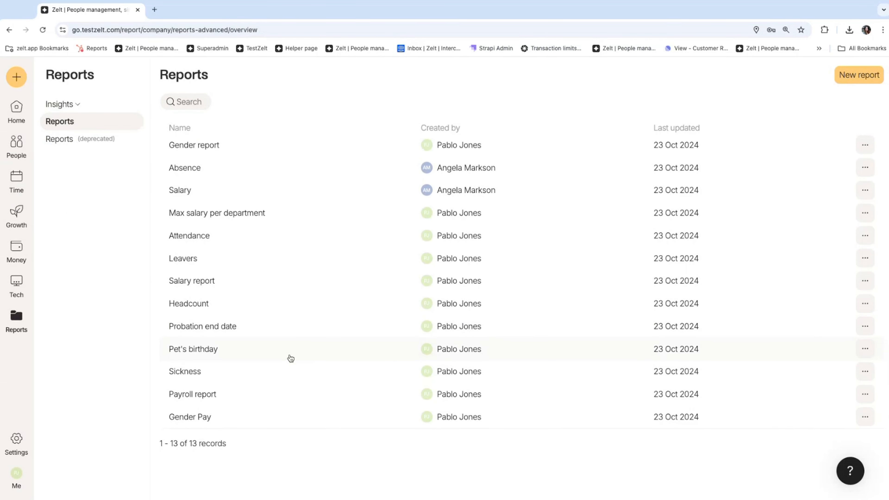
# - Change the Payroll report's Payment date filter to Is this Month, apply it and return to the reports list without saving the report
pyautogui.click(252, 397)
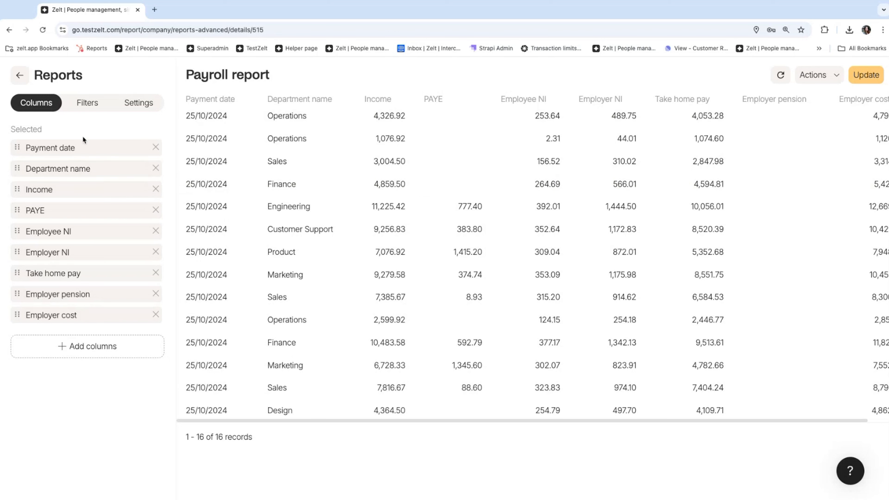
pyautogui.click(88, 103)
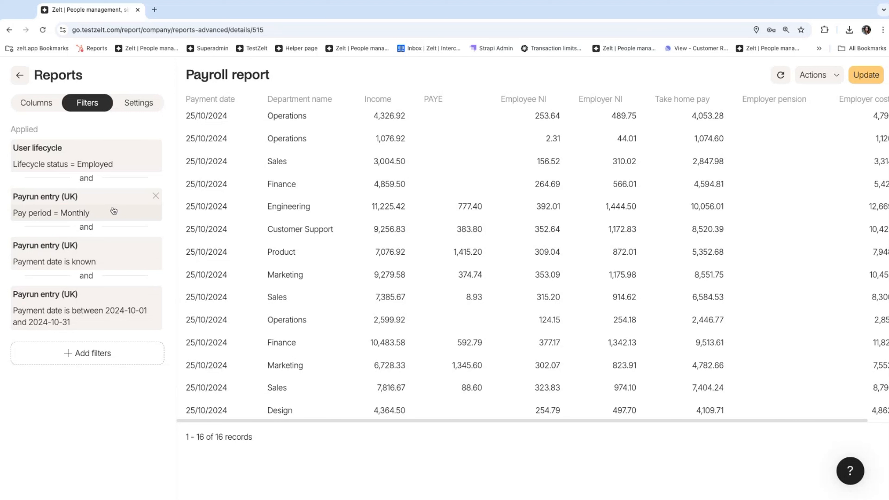
pyautogui.click(103, 313)
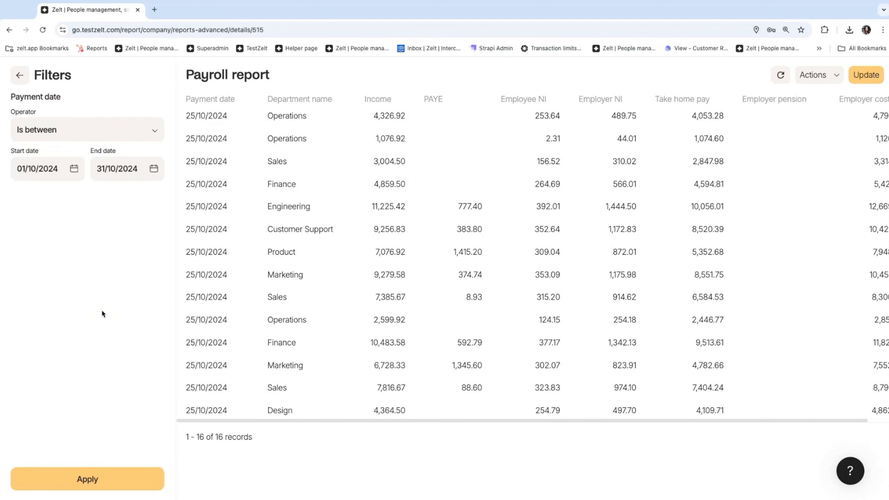
pyautogui.click(107, 128)
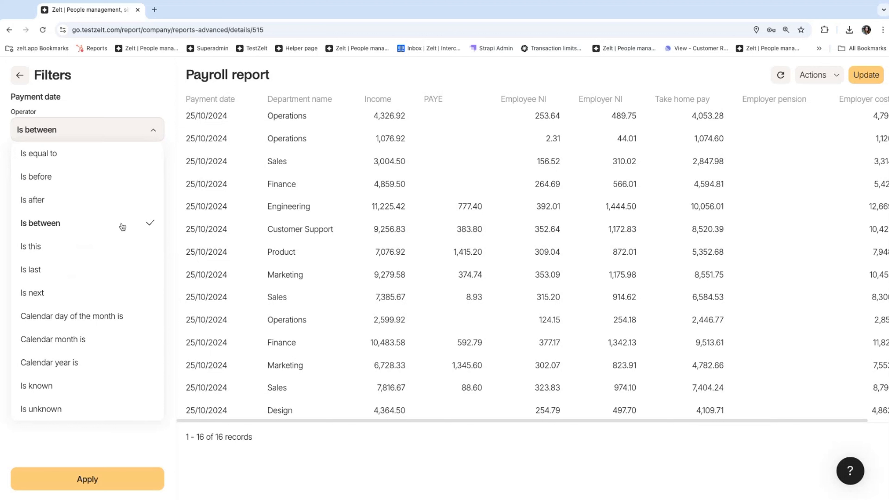
pyautogui.click(72, 252)
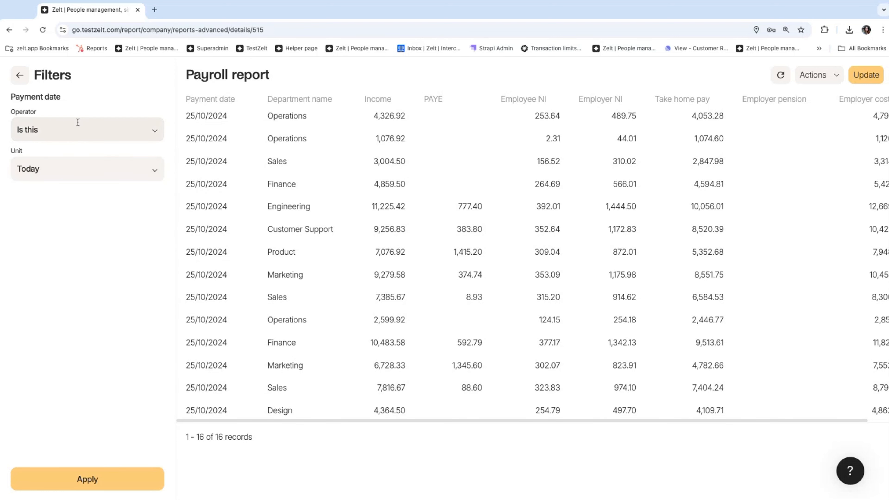
pyautogui.click(85, 174)
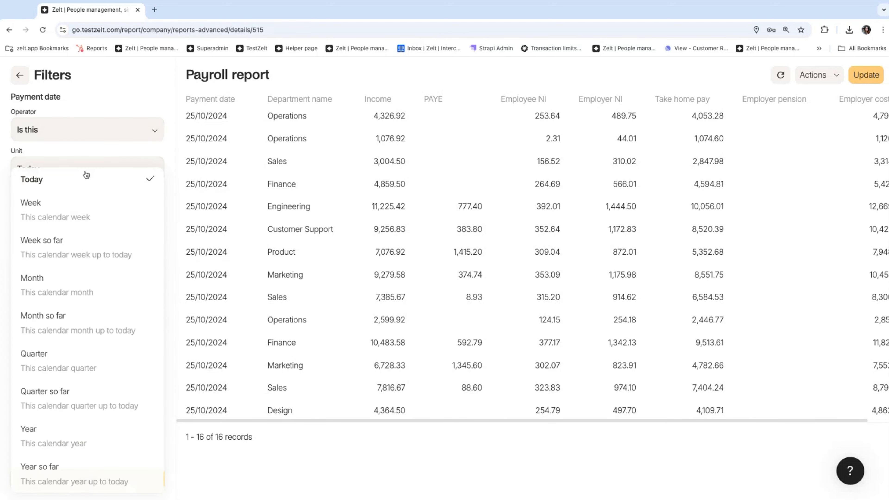
pyautogui.click(88, 294)
pyautogui.click(106, 473)
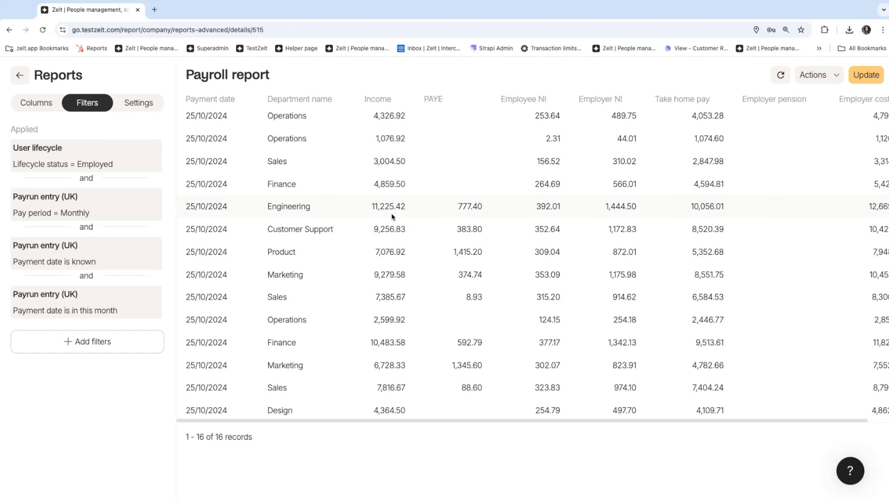
pyautogui.click(23, 75)
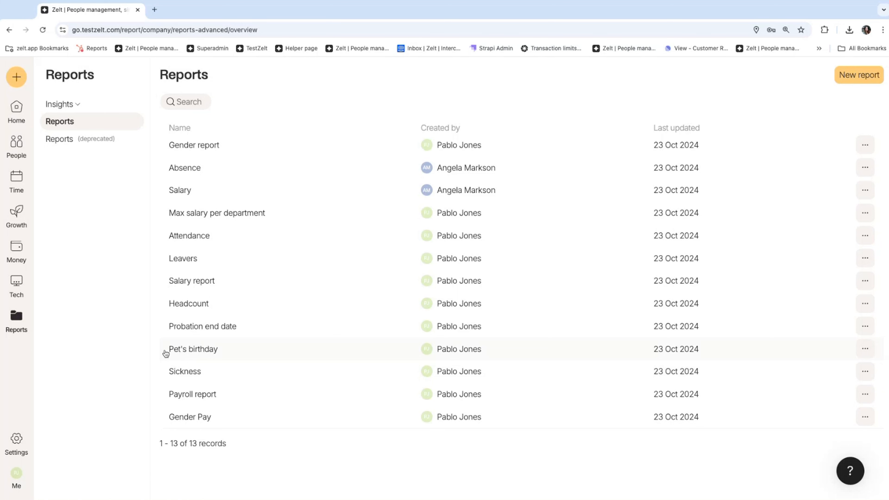
# - Open the Sickness report, remove its Lifecycle status column and check the Policy name column's settings
pyautogui.click(202, 378)
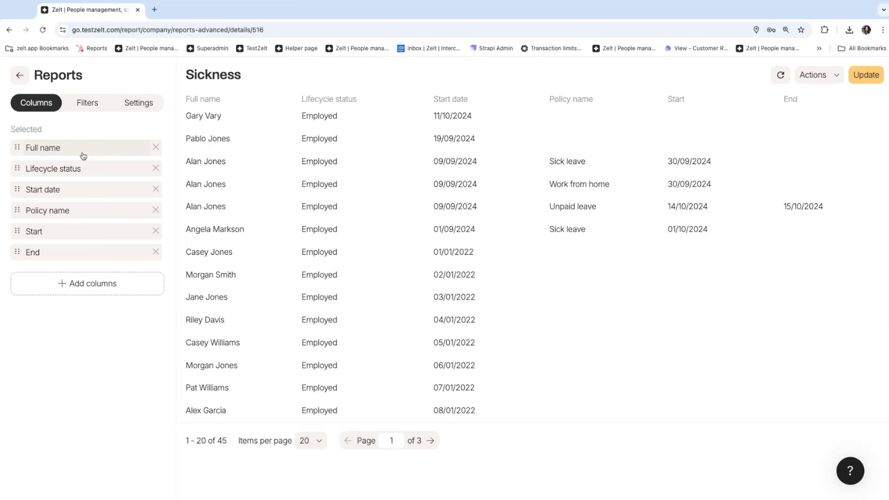
pyautogui.click(156, 169)
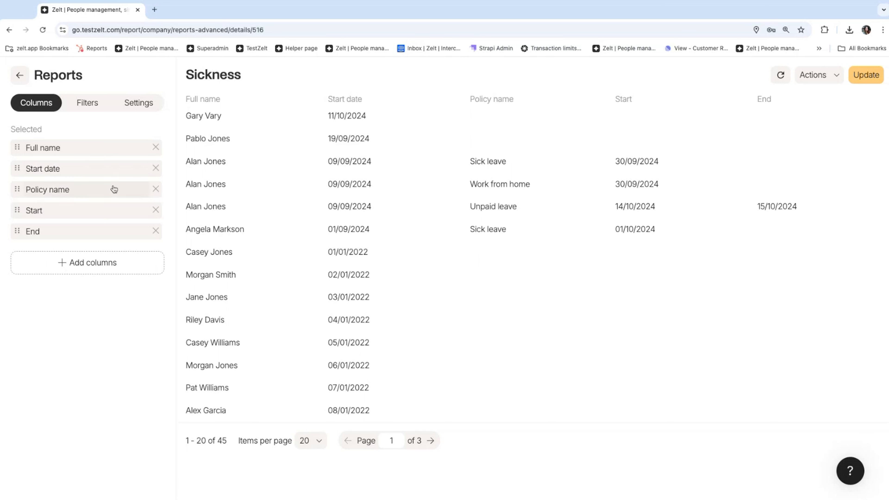
pyautogui.click(63, 189)
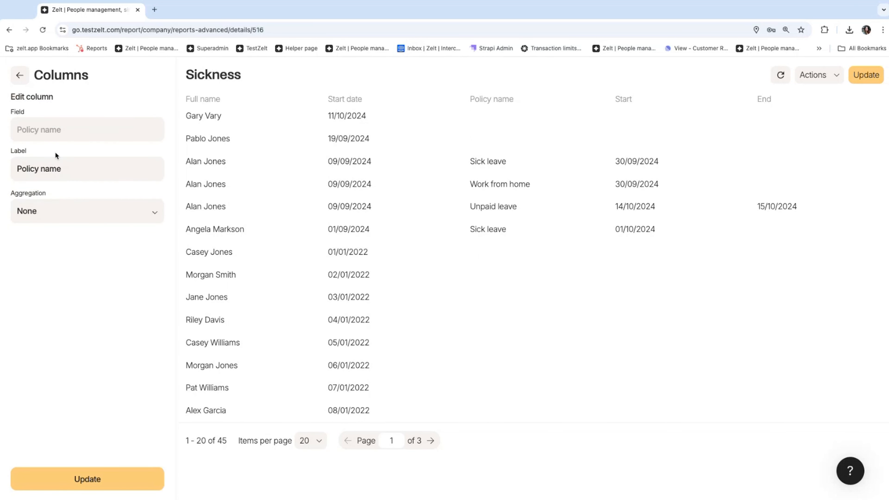
pyautogui.click(20, 76)
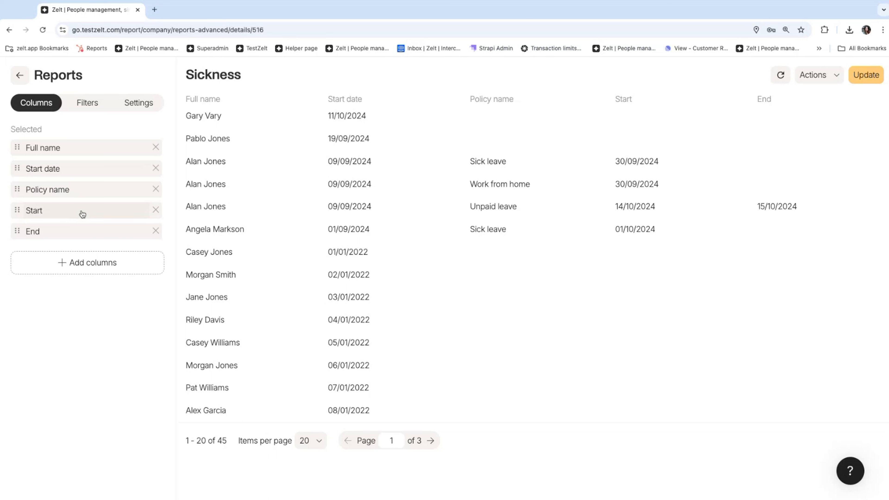
# - Add an absence policy filter to the Sickness report where Policy name contains any of "sick"
pyautogui.click(87, 103)
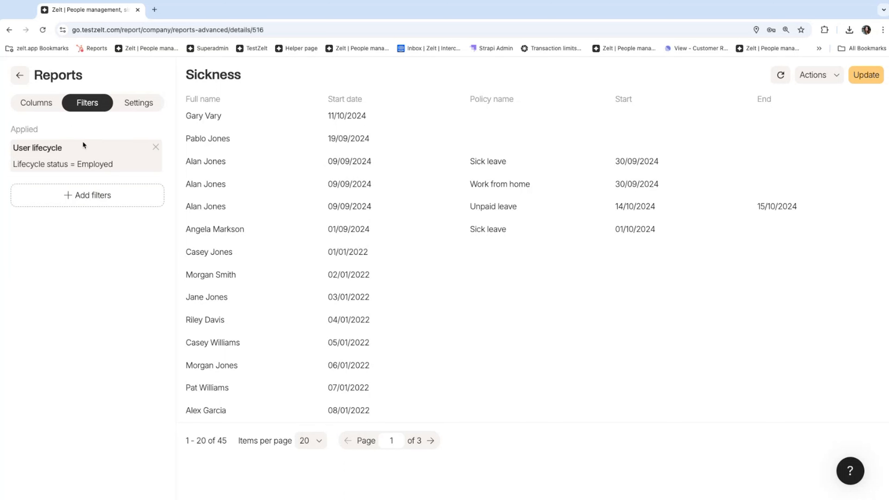
pyautogui.click(82, 196)
pyautogui.click(72, 99)
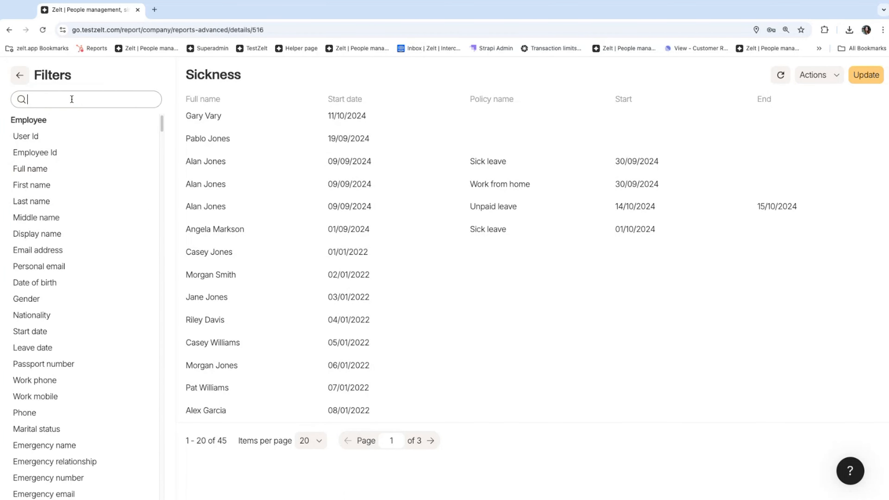
pyautogui.write('policy')
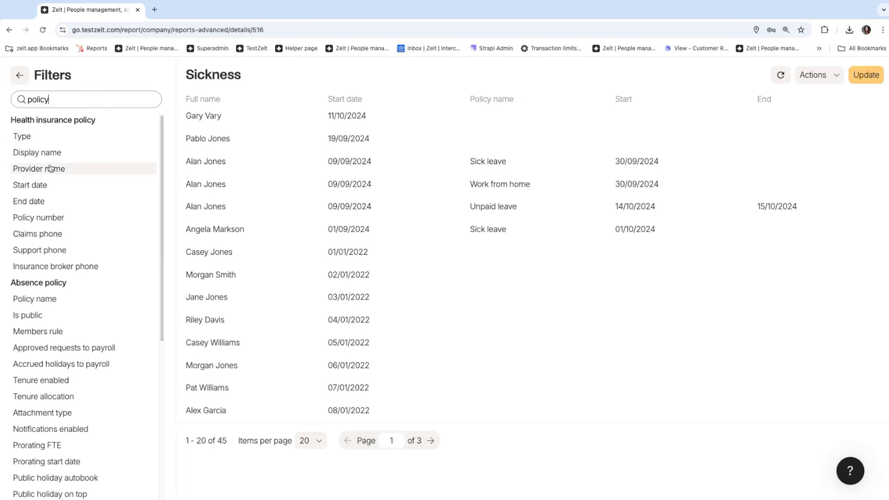
pyautogui.click(35, 297)
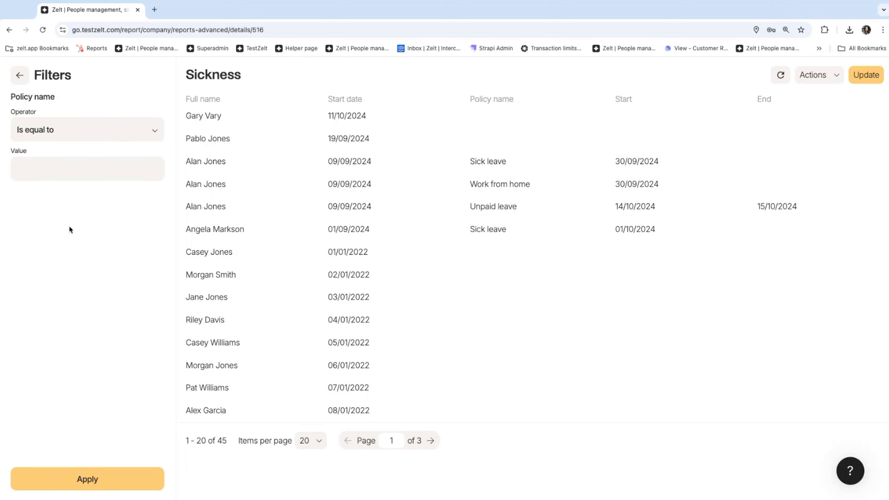
pyautogui.click(73, 131)
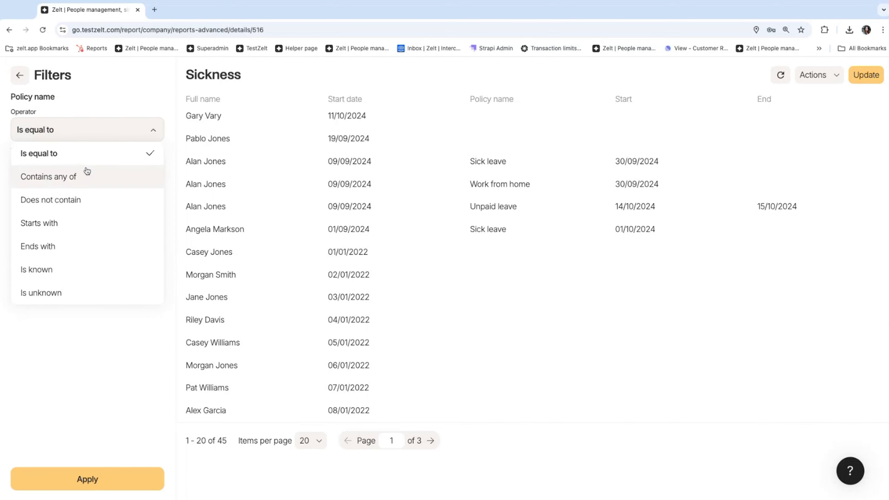
pyautogui.click(81, 182)
pyautogui.write('sick')
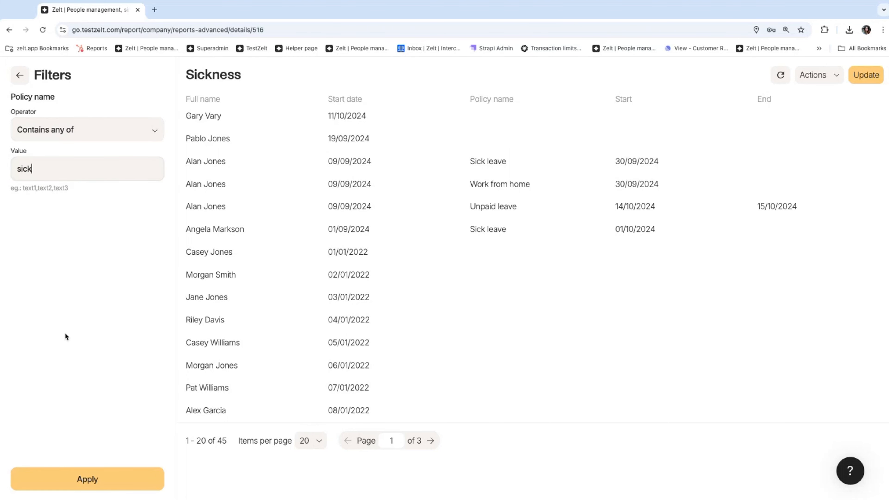
pyautogui.click(73, 477)
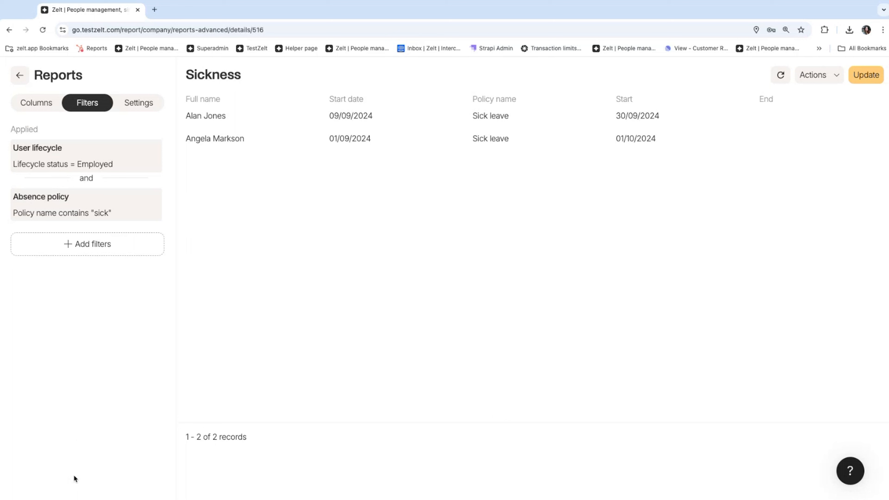
# - Change the Policy name filter's value to "Sick, PTO", apply it and check the report's columns and filters
pyautogui.click(105, 208)
pyautogui.click(67, 169)
pyautogui.write(', PTP')
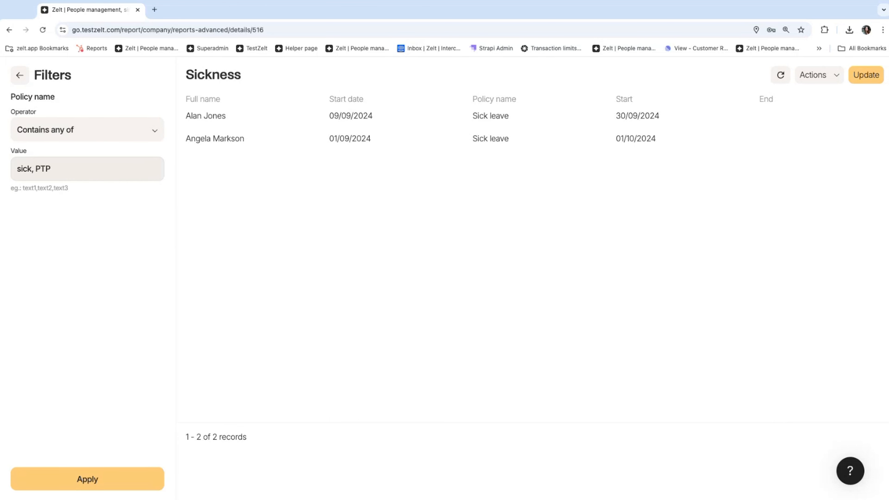
pyautogui.press('BackSpace')
pyautogui.write('O')
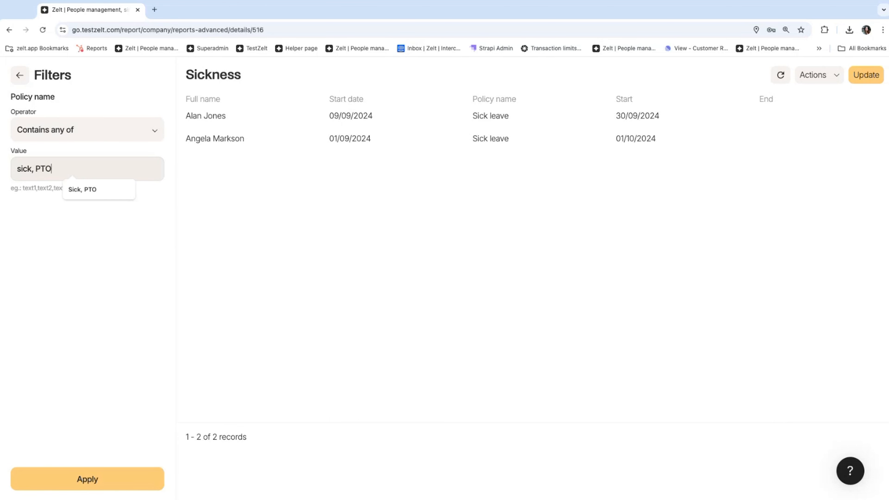
pyautogui.click(92, 198)
pyautogui.click(69, 474)
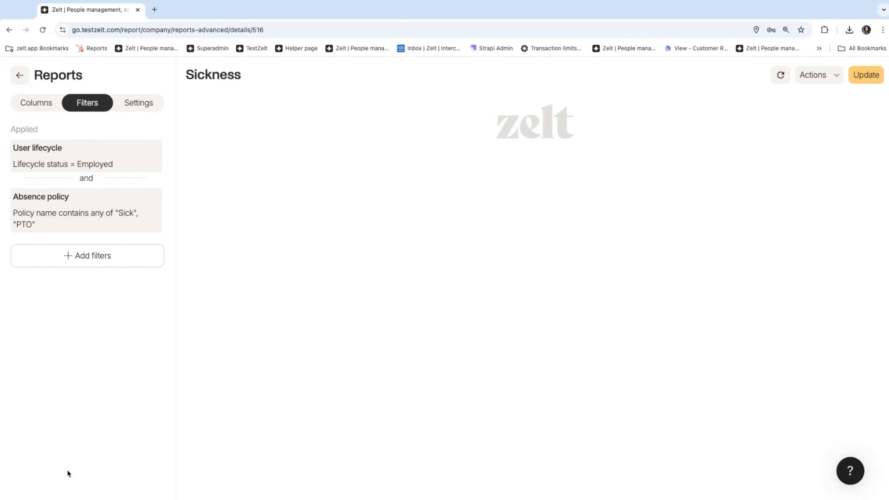
pyautogui.click(44, 105)
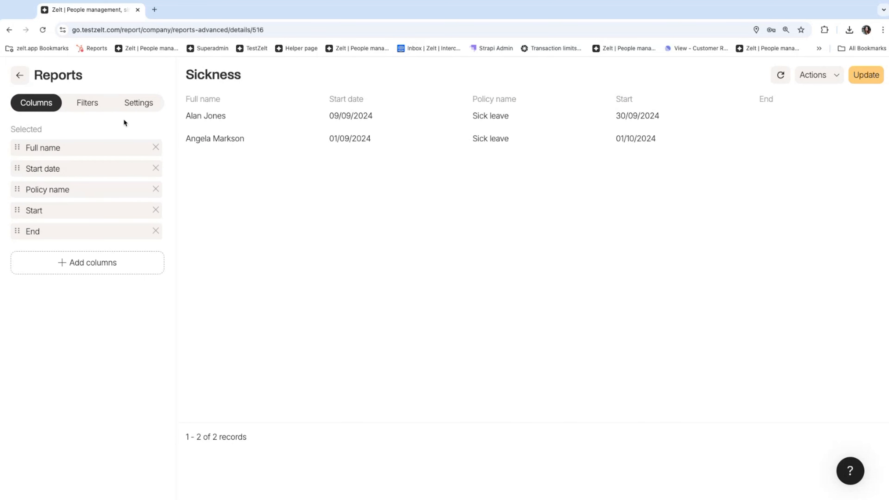
pyautogui.click(95, 107)
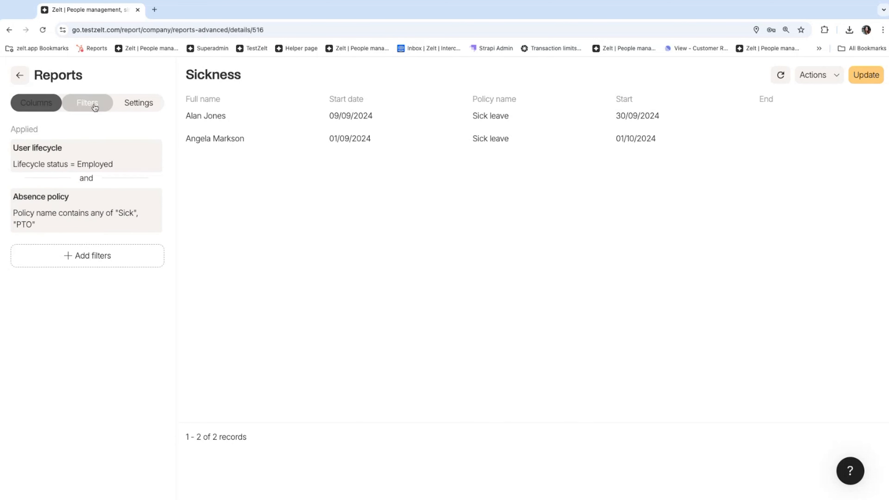
# - Replace PTO in the Policy name filter so its value is "Sick, Work", and apply it
pyautogui.click(94, 220)
pyautogui.doubleClick(42, 163)
pyautogui.moveTo(52, 169); pyautogui.dragTo(34, 168)
pyautogui.press('BackSpace')
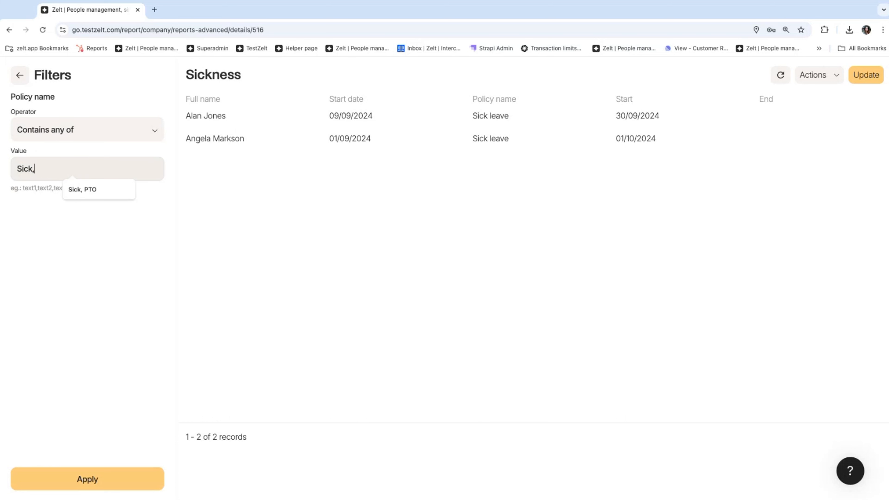
pyautogui.write('Eork')
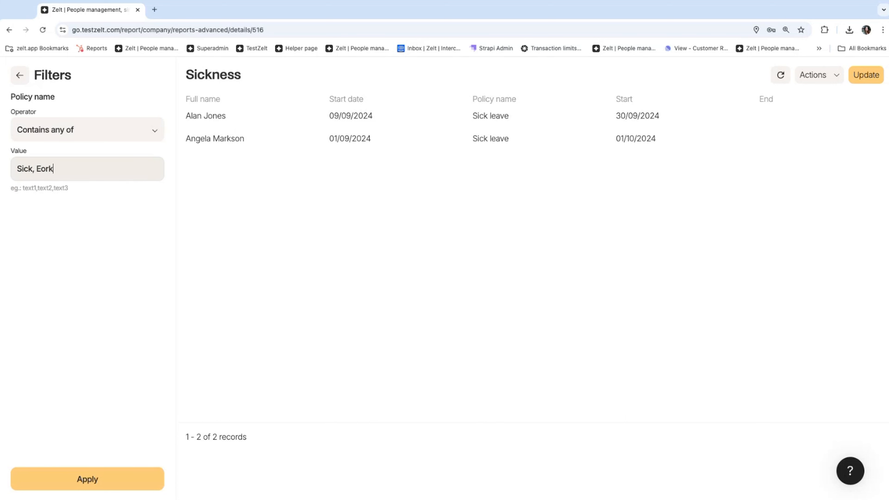
pyautogui.press('BackSpace')
pyautogui.press('BackSpace')
pyautogui.press('BackSpace')
pyautogui.press('BackSpace')
pyautogui.write('Worl')
pyautogui.press('BackSpace')
pyautogui.write('k')
pyautogui.click(58, 481)
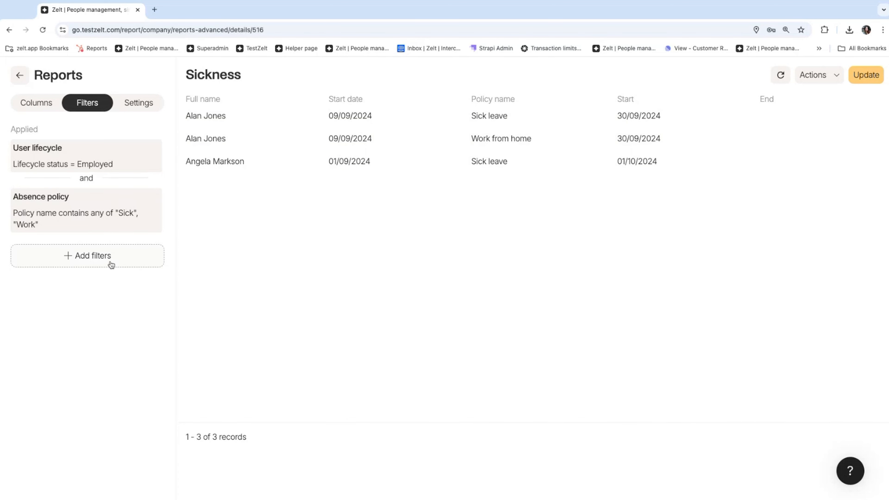
# - Remove Work from the Policy name filter so only Sick remains, and apply it
pyautogui.click(118, 224)
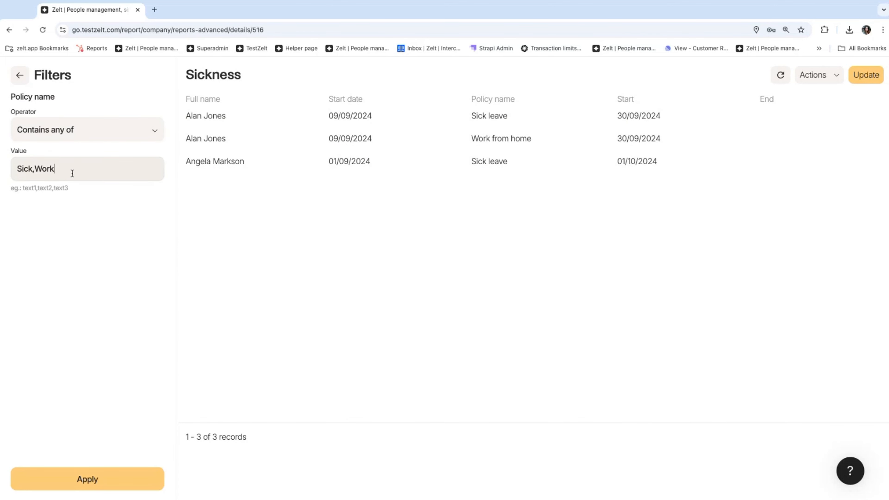
pyautogui.doubleClick(50, 169)
pyautogui.press('BackSpace')
pyautogui.press('BackSpace')
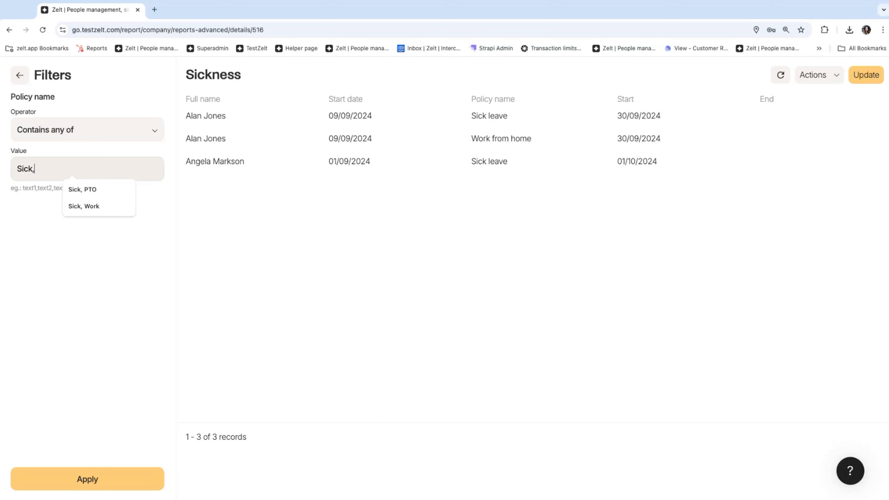
pyautogui.click(75, 479)
# - Set the Policy name column's aggregation to Count in the Sickness report and update the column
pyautogui.click(23, 102)
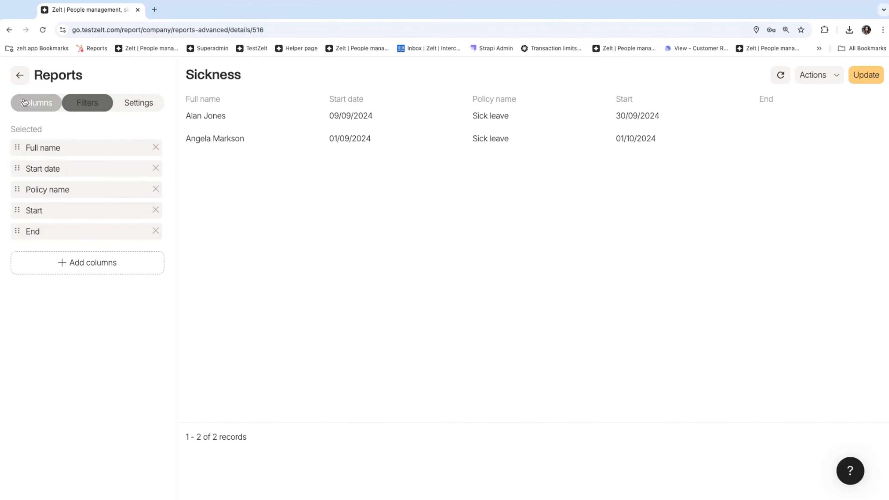
pyautogui.click(74, 189)
pyautogui.click(80, 214)
pyautogui.click(49, 259)
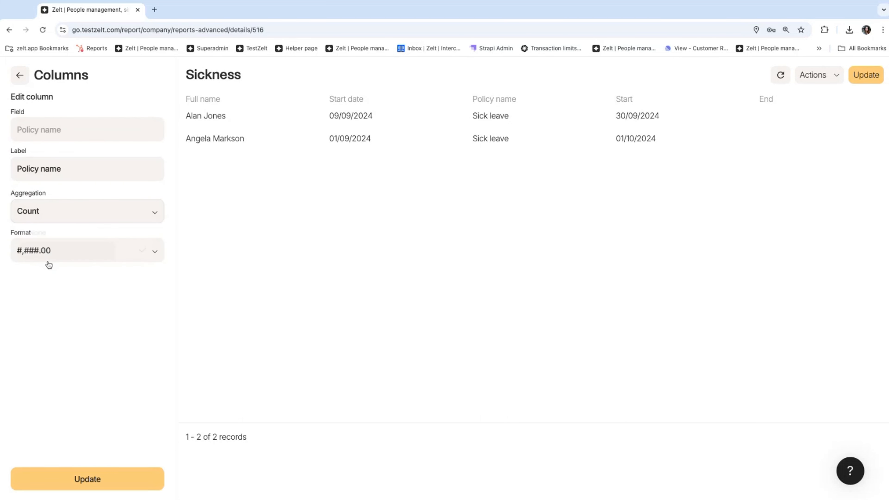
pyautogui.click(130, 482)
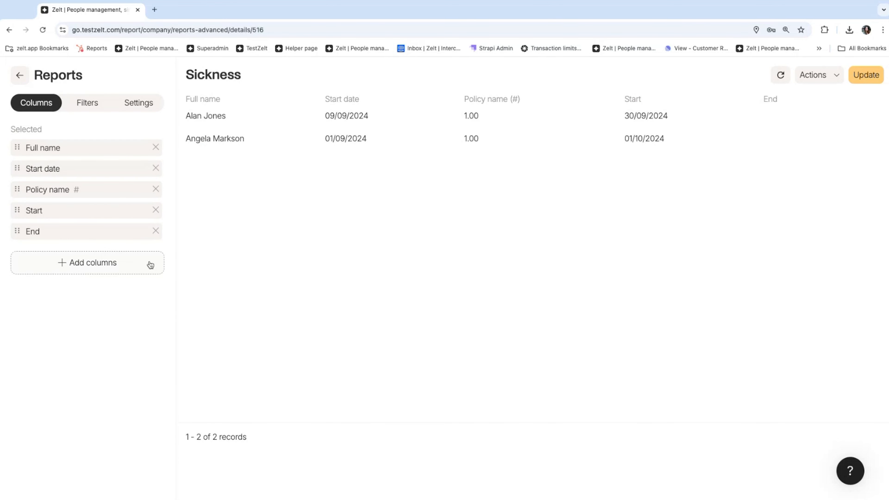
# - Remove the Start and End columns from the Sickness report and return to the reports list without saving the report
pyautogui.click(156, 210)
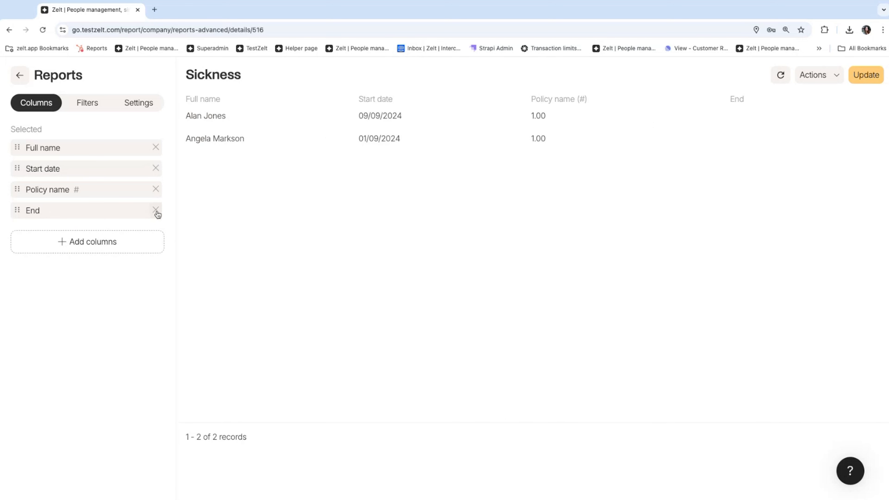
pyautogui.click(156, 210)
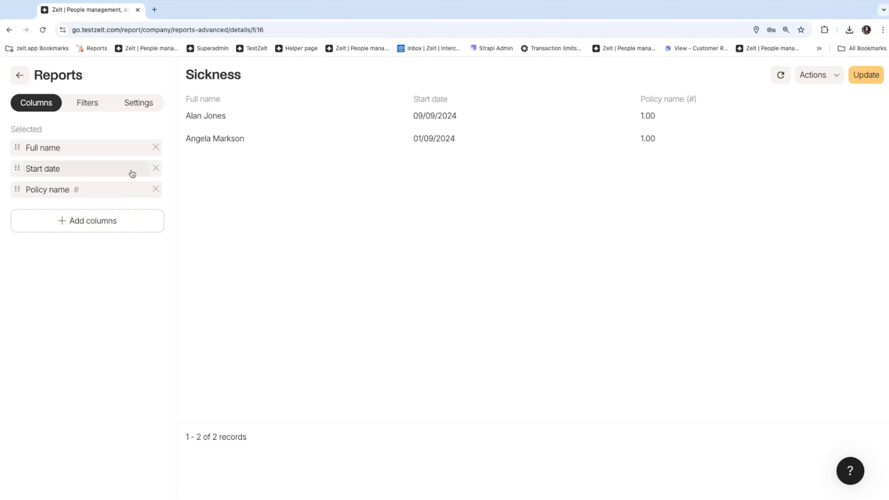
pyautogui.click(77, 104)
pyautogui.click(46, 105)
pyautogui.click(23, 79)
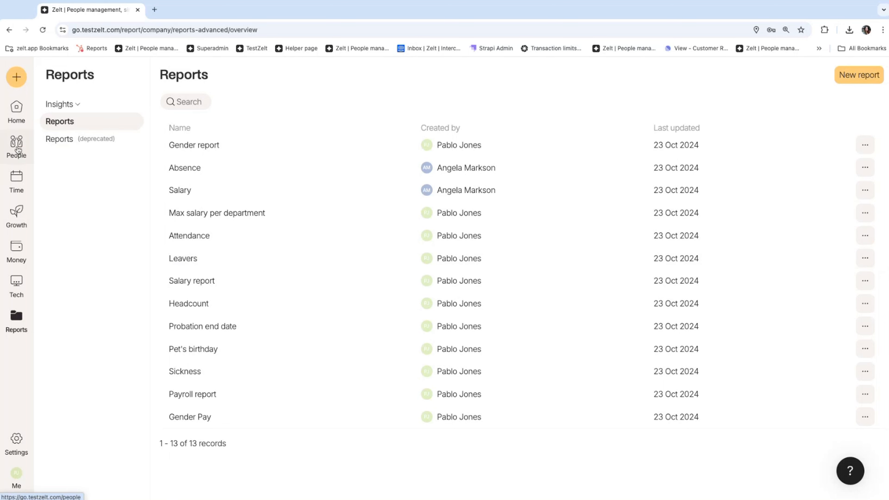
# - In the organisation's Personal profile fields settings, start a new select field under Details named "Hoodie preferred color"
pyautogui.click(16, 437)
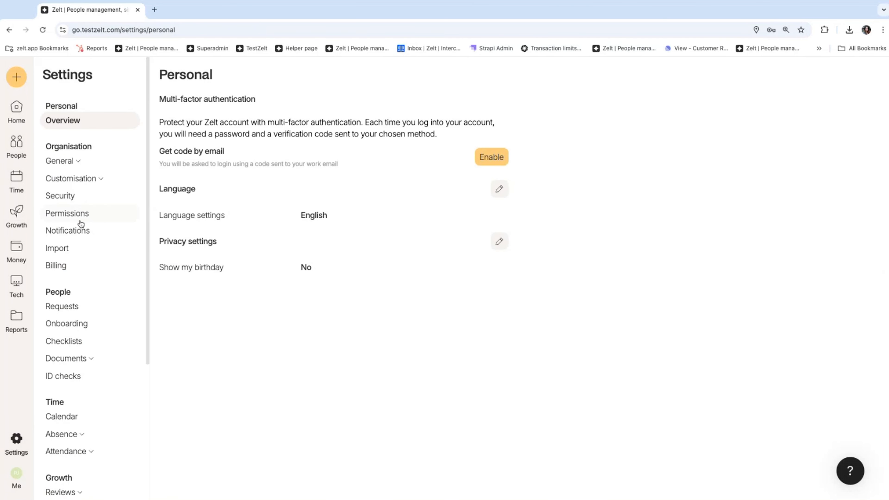
pyautogui.click(84, 188)
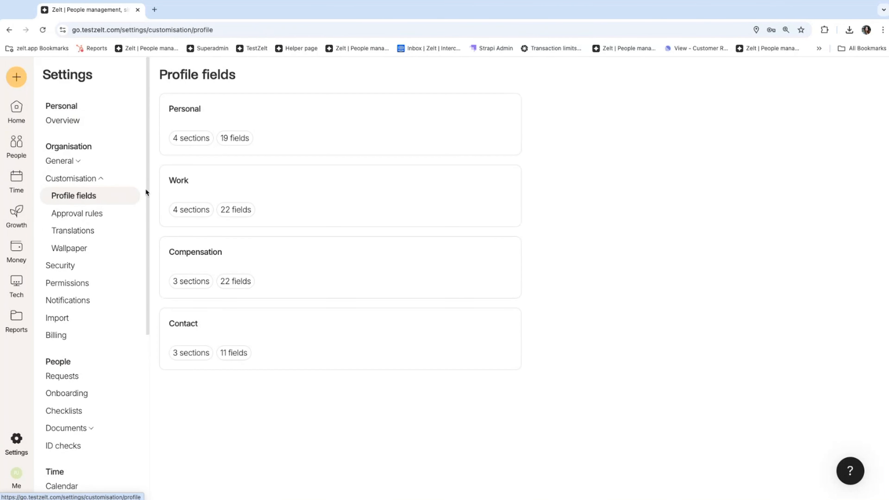
pyautogui.click(317, 120)
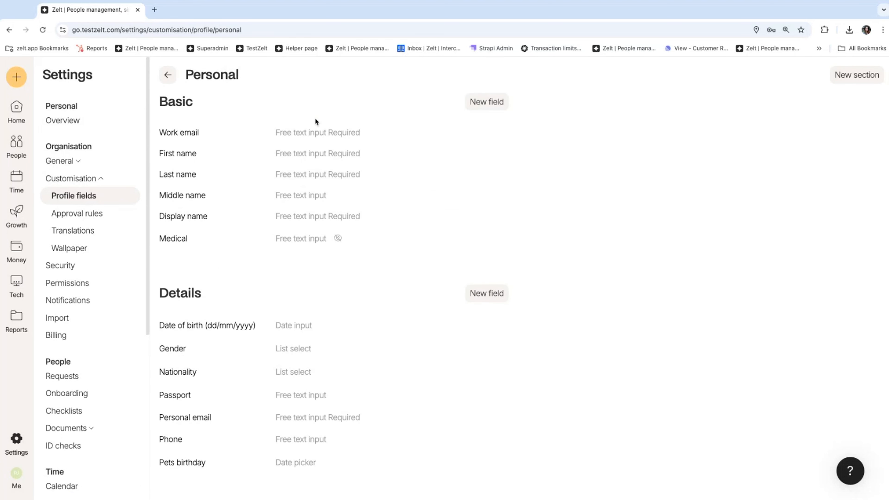
pyautogui.click(489, 299)
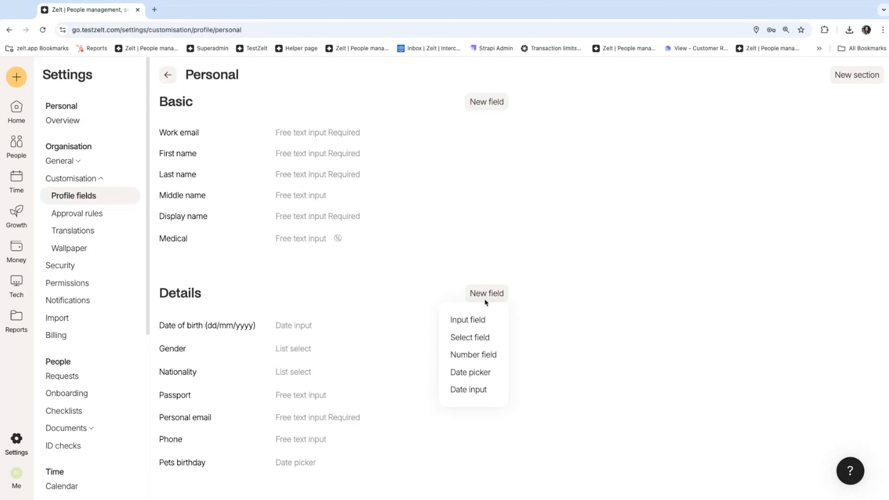
pyautogui.click(470, 337)
pyautogui.write('Hoodie ')
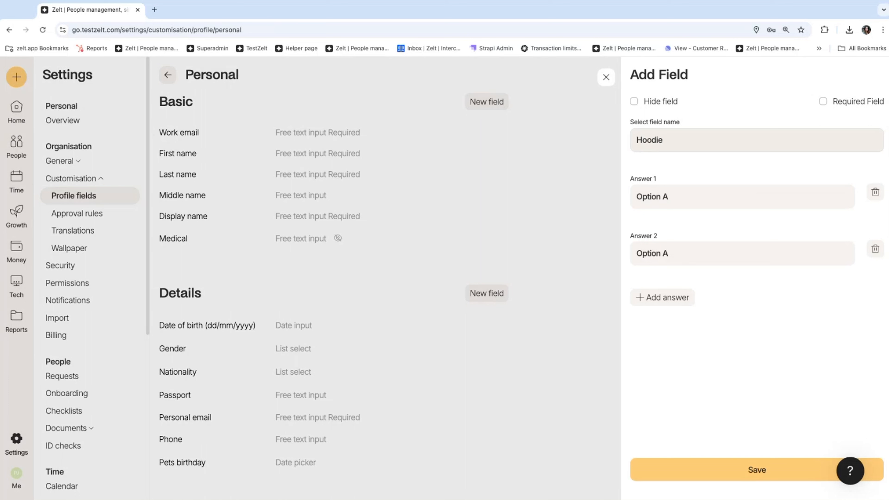
pyautogui.write('preferred color')
# - Set the select field's two answers to "Blue" and "Yellow", and save the field
pyautogui.tripleClick(663, 197)
pyautogui.write('Blue')
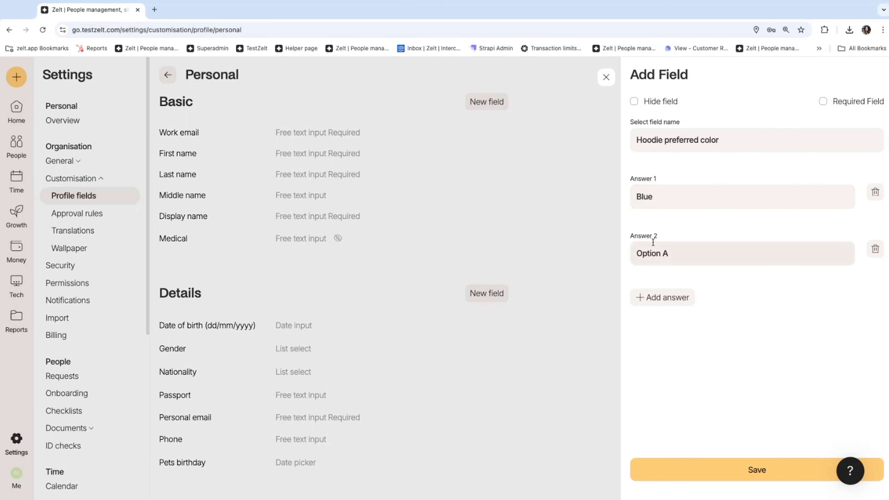
pyautogui.doubleClick(648, 253)
pyautogui.doubleClick(673, 256)
pyautogui.tripleClick(673, 256)
pyautogui.write('Yellow')
pyautogui.click(672, 471)
# - Set Hoodie preferred color to Blue in the personal details of the directory's second employee, the Data Analyst, and save
pyautogui.click(17, 144)
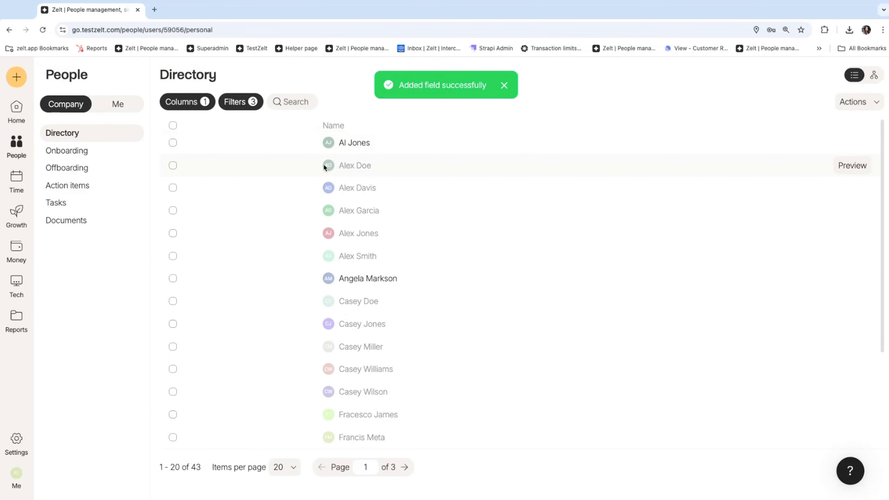
pyautogui.click(353, 166)
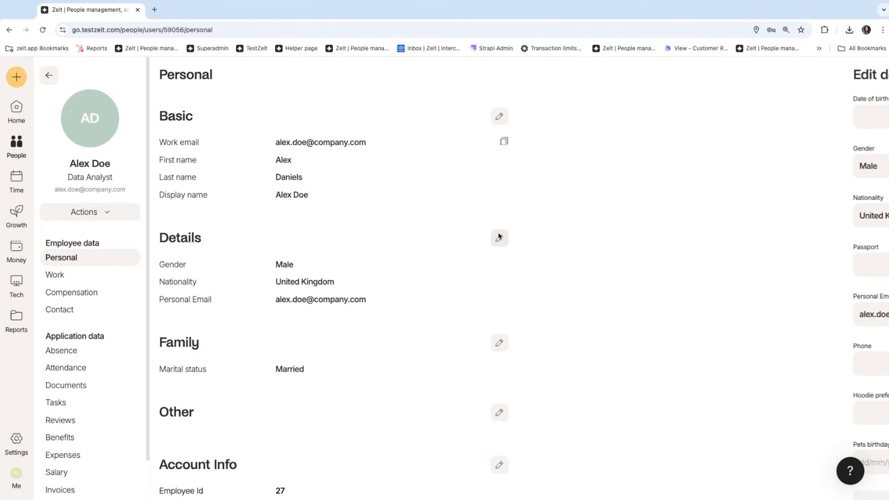
pyautogui.click(499, 238)
pyautogui.click(727, 413)
pyautogui.click(697, 436)
pyautogui.click(819, 495)
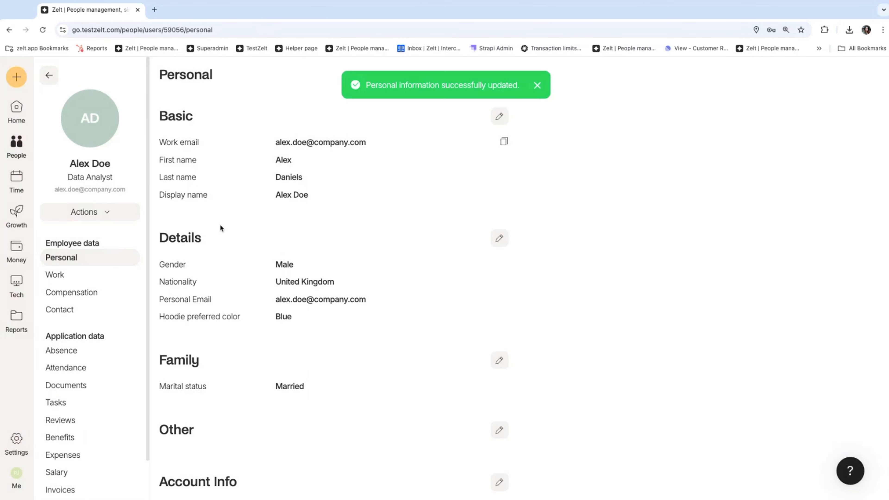
# - Open the profile of the directory's ninth employee, the Financial Analyst
pyautogui.click(31, 150)
pyautogui.click(362, 334)
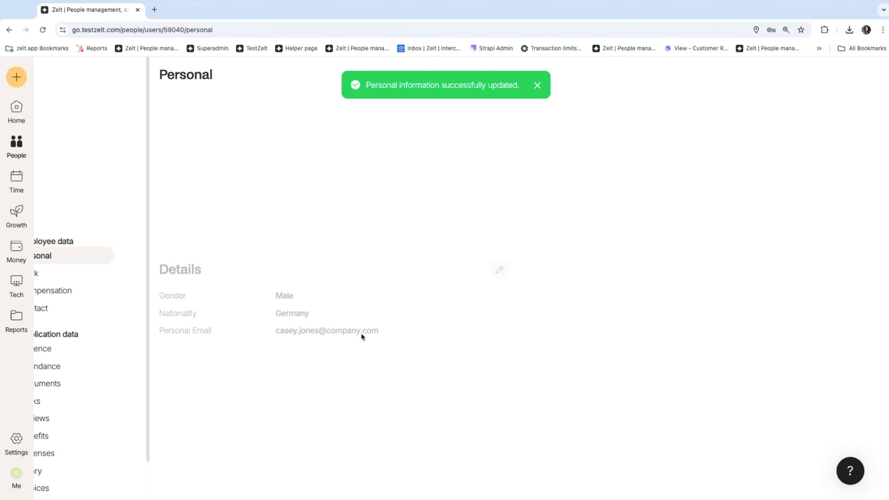
pyautogui.click(100, 278)
pyautogui.scroll(-2, 378, 317)
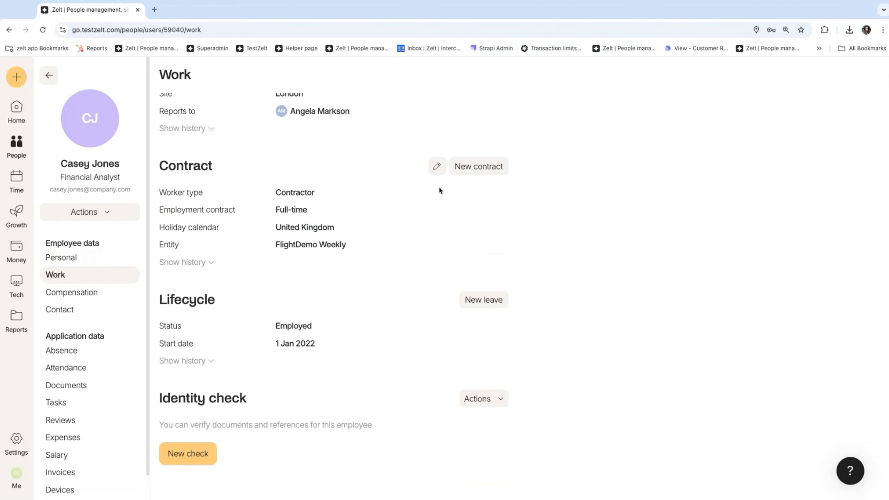
pyautogui.click(437, 166)
pyautogui.scroll(-1, 702, 386)
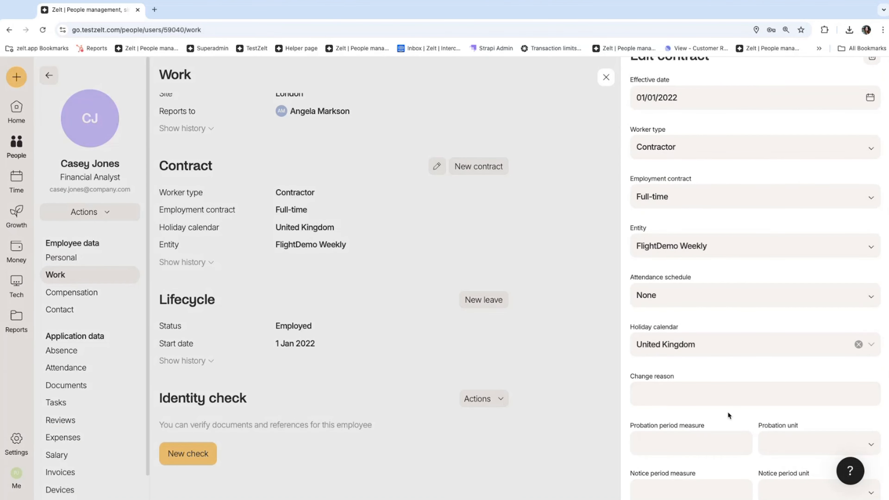
pyautogui.click(472, 259)
# - Set Hoodie preferred color to Blue in the Financial Analyst's personal details and save
pyautogui.click(78, 257)
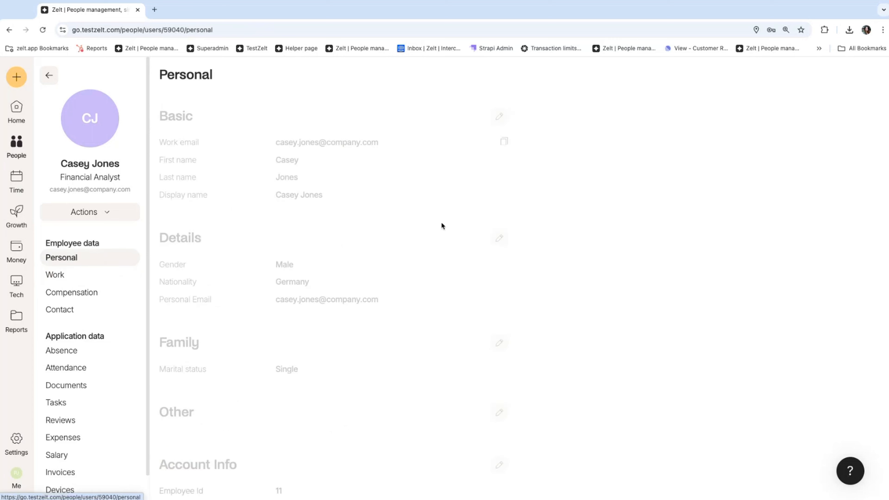
pyautogui.click(499, 238)
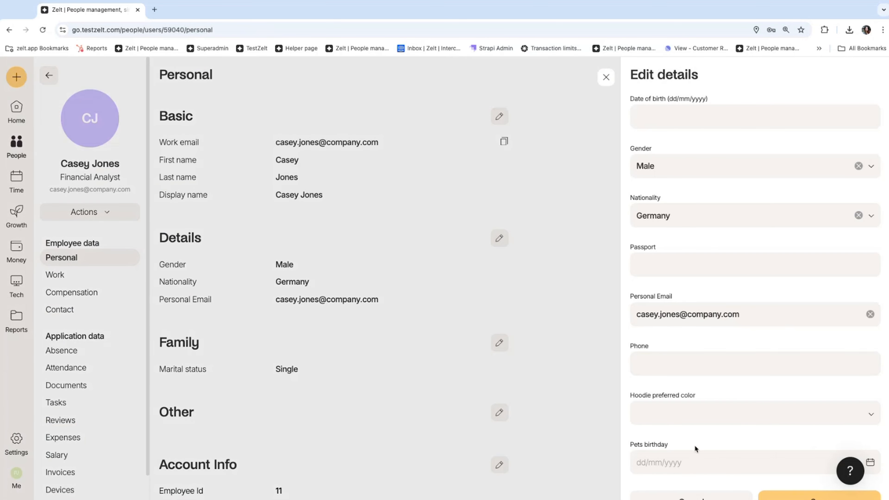
pyautogui.click(700, 421)
pyautogui.click(693, 435)
pyautogui.click(788, 494)
# - Create a new report in Reports and add the Hoodie preferred color column to it
pyautogui.click(17, 144)
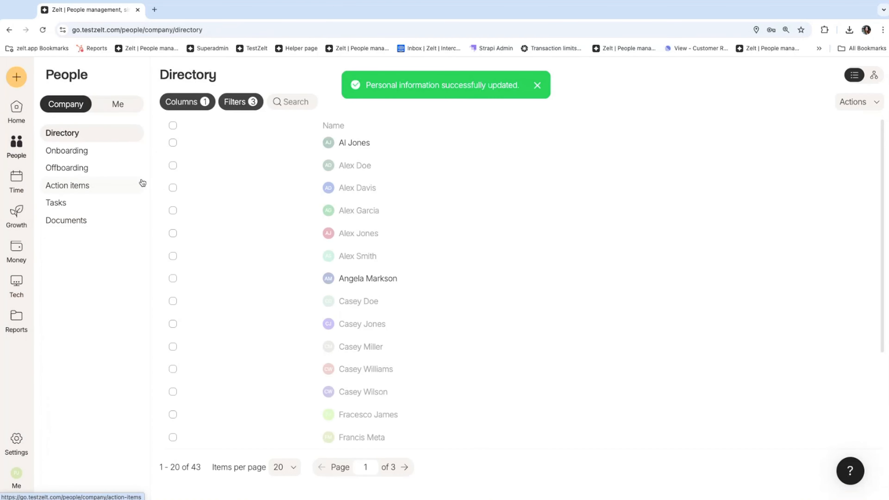
pyautogui.click(15, 330)
pyautogui.click(61, 155)
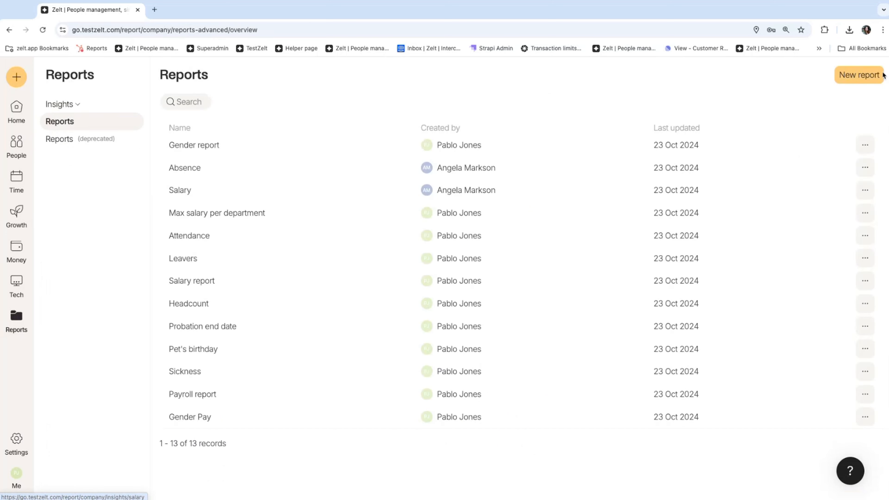
pyautogui.click(861, 75)
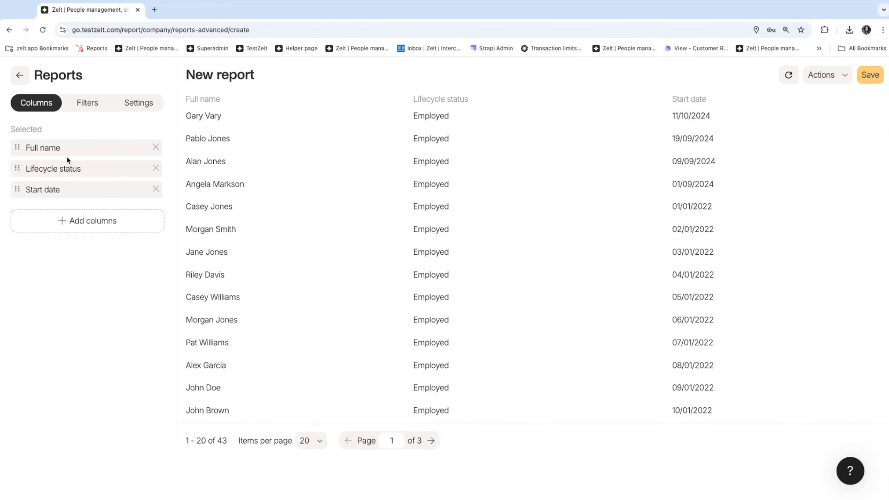
pyautogui.click(73, 222)
pyautogui.click(79, 101)
pyautogui.write('hod')
pyautogui.click(72, 133)
pyautogui.click(95, 472)
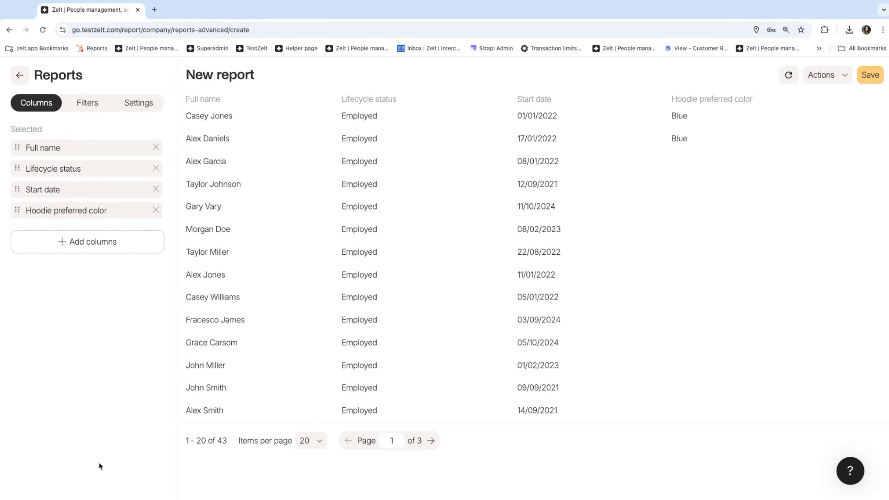
# - Filter the new report to records where Hoodie preferred color is known, and apply the filter
pyautogui.click(88, 104)
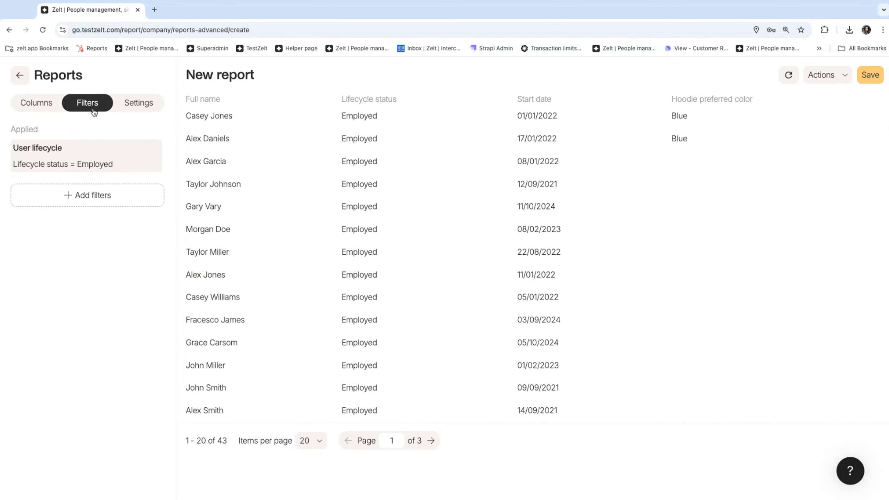
pyautogui.click(72, 195)
pyautogui.write('hoo')
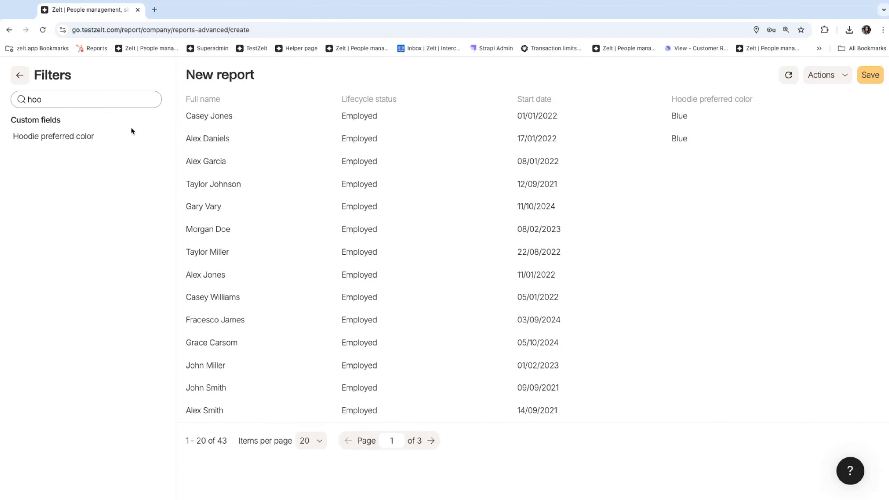
pyautogui.click(101, 136)
pyautogui.click(127, 129)
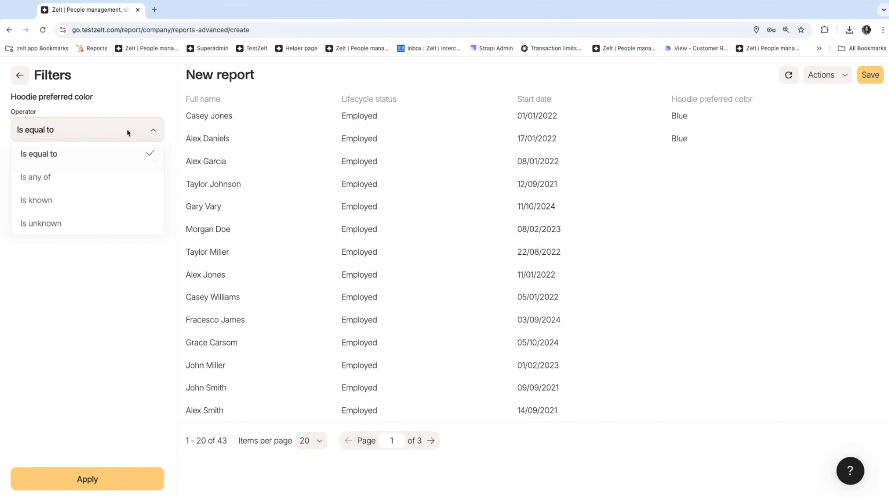
pyautogui.click(61, 197)
pyautogui.click(102, 476)
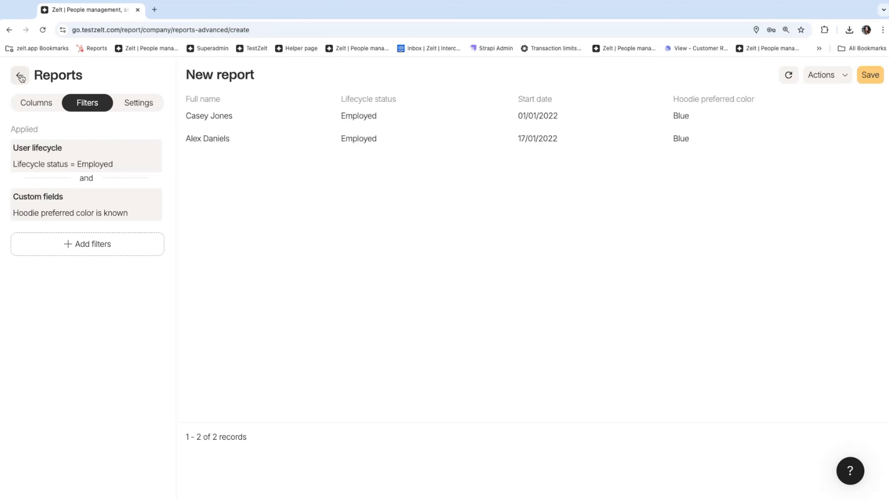
# - Name the new report "Hoodie color" and save it
pyautogui.click(235, 73)
pyautogui.tripleClick(234, 74)
pyautogui.write('H')
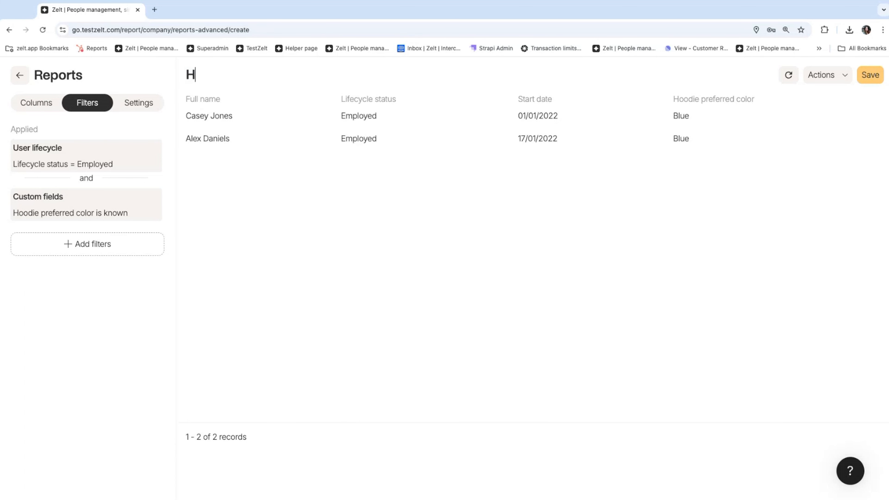
pyautogui.write('oodie color')
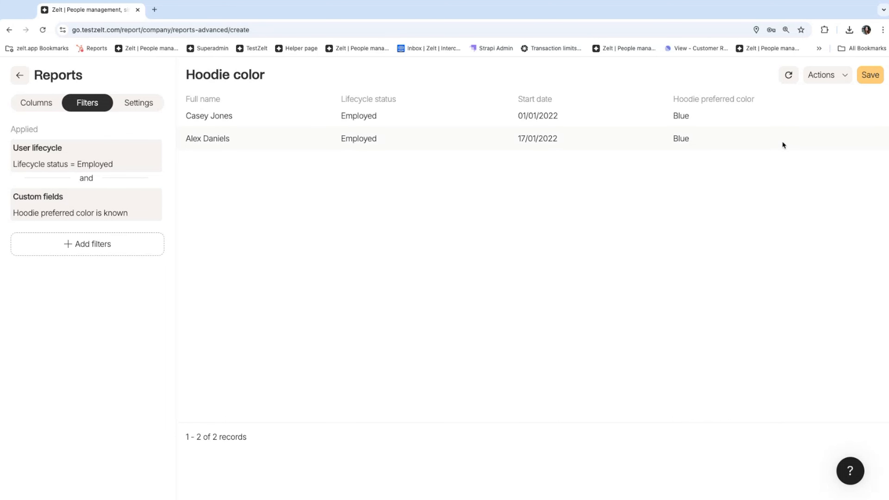
pyautogui.click(871, 79)
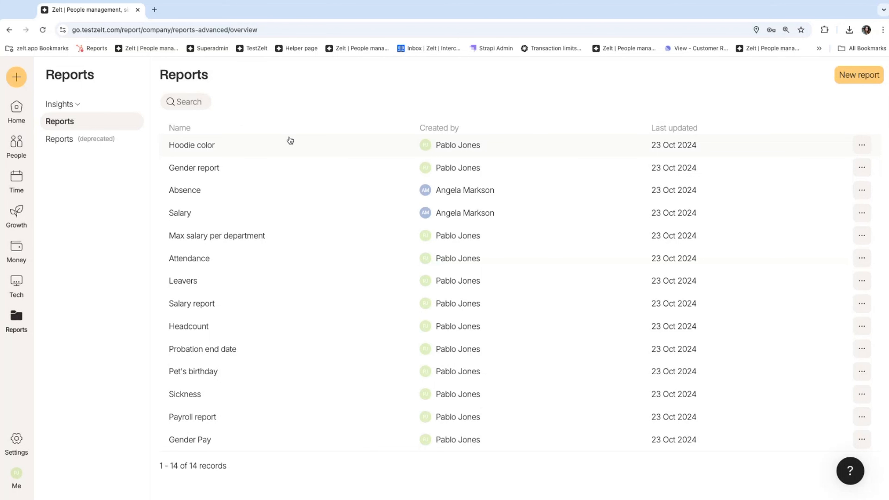
# - Open the saved Pet's birthday report and add the Pets birthday column
pyautogui.click(198, 372)
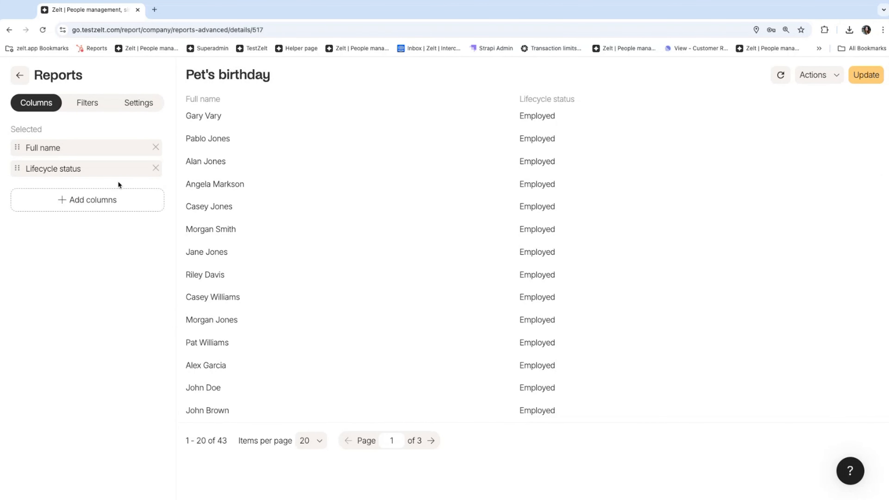
pyautogui.click(88, 105)
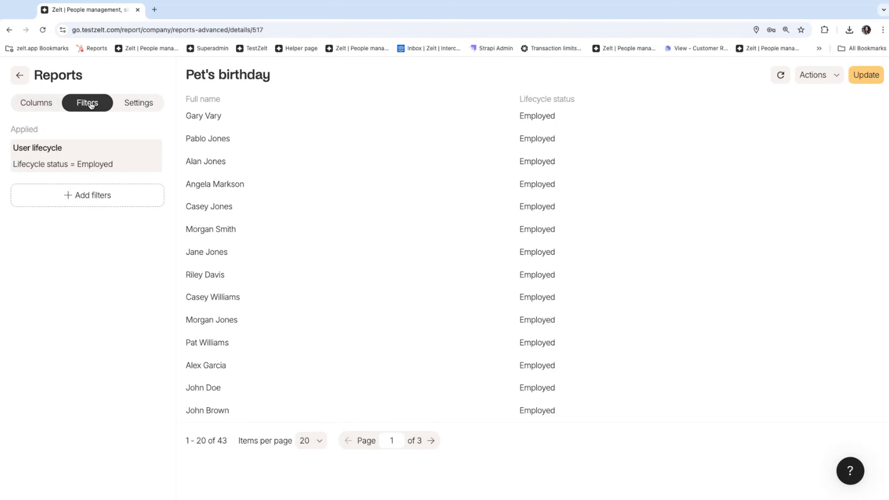
pyautogui.click(45, 109)
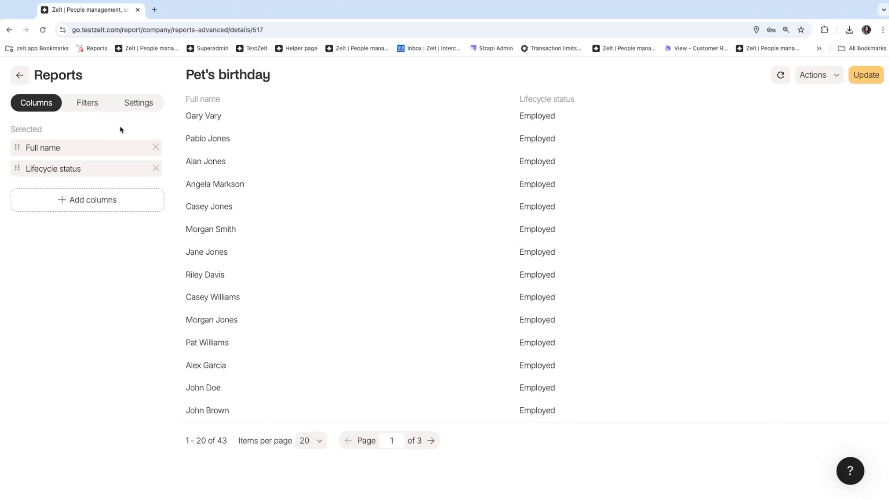
pyautogui.click(89, 200)
pyautogui.click(82, 102)
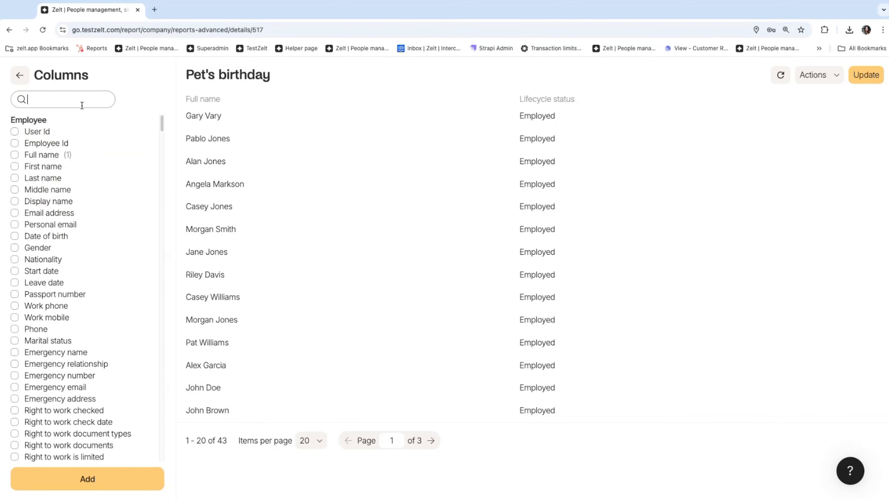
pyautogui.write('pet')
pyautogui.click(69, 134)
pyautogui.click(72, 474)
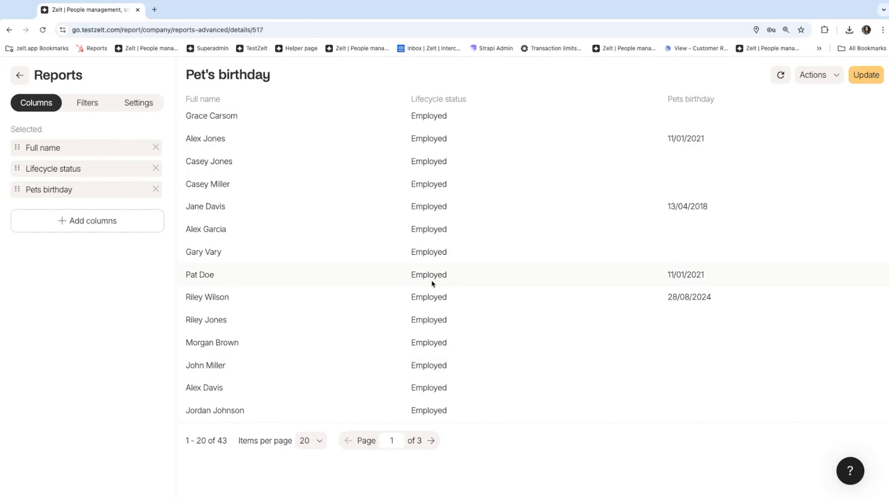
# - Add a filter to the Pet's birthday report so that Pets birthday is known, and apply it
pyautogui.click(80, 103)
pyautogui.click(66, 199)
pyautogui.click(77, 99)
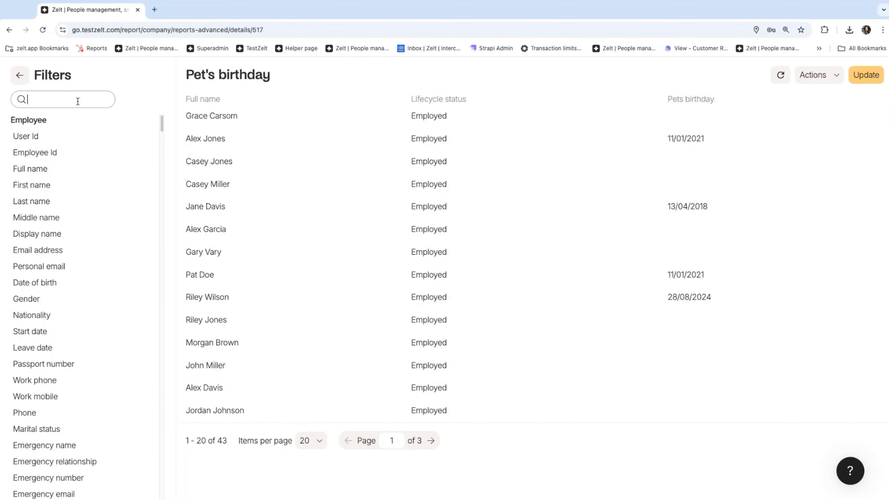
pyautogui.write('pet')
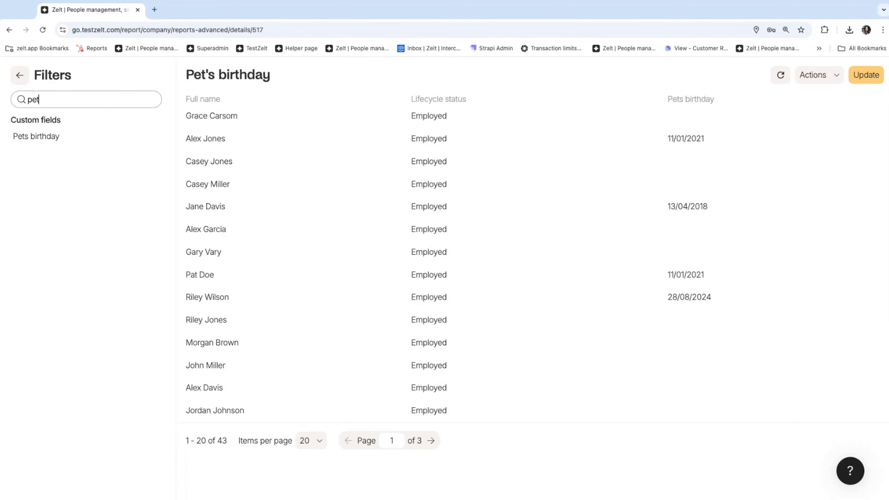
pyautogui.click(32, 138)
pyautogui.click(95, 121)
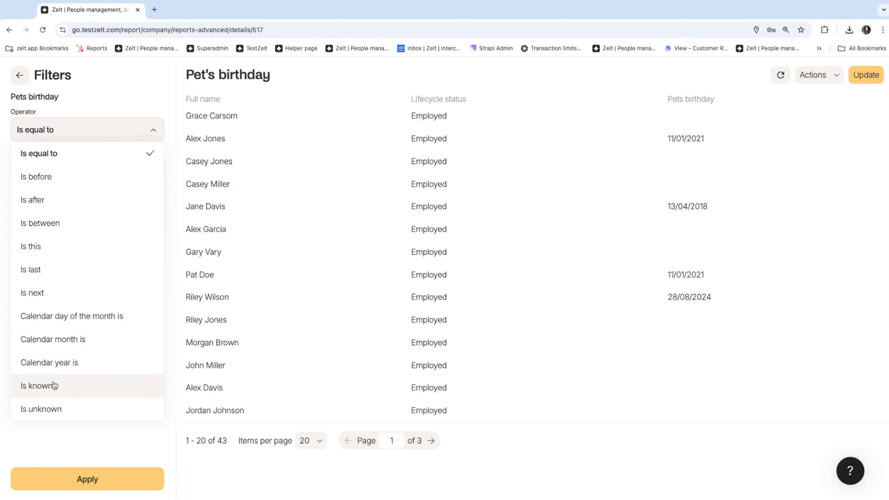
pyautogui.click(36, 385)
pyautogui.click(105, 479)
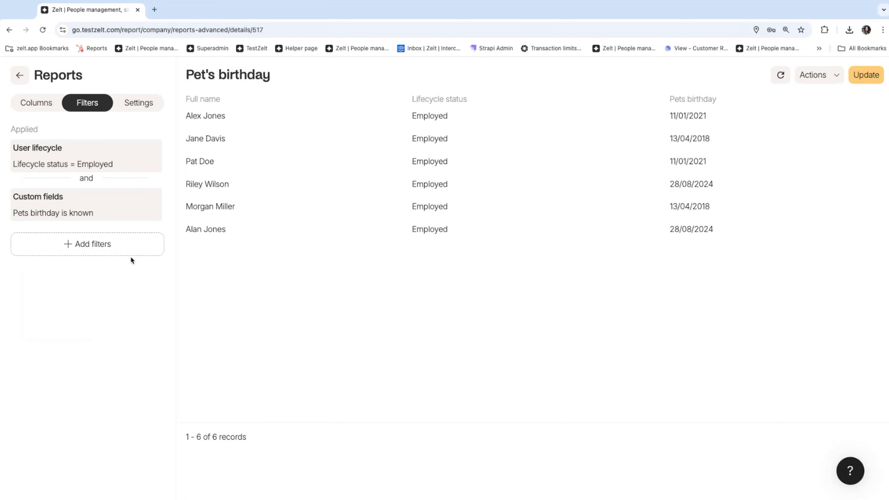
# - Add a second Pets birthday filter to the report with the operator Is next and the unit Next 14 days, and apply it
pyautogui.click(94, 246)
pyautogui.click(83, 105)
pyautogui.write('pet')
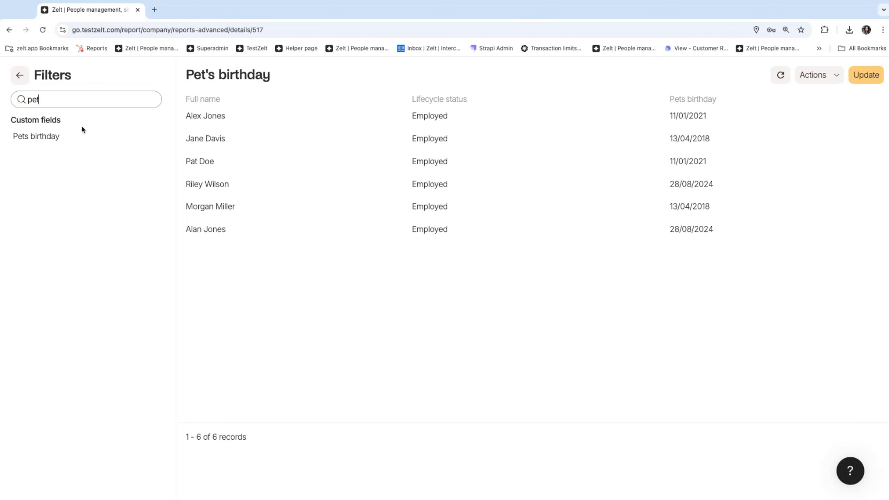
pyautogui.click(69, 137)
pyautogui.click(100, 131)
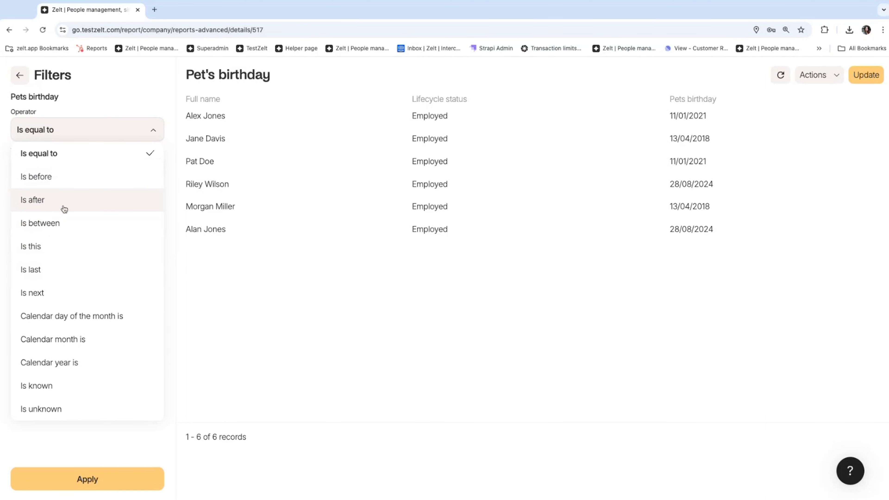
pyautogui.click(53, 293)
pyautogui.click(84, 179)
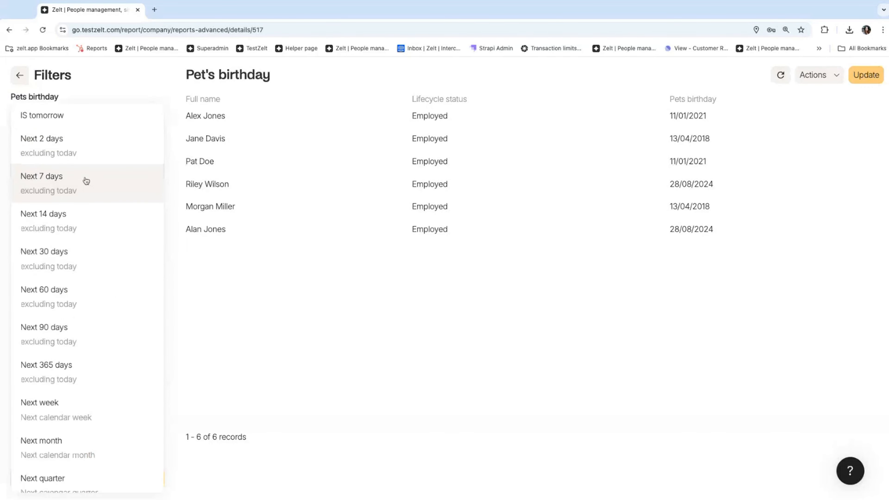
pyautogui.click(73, 227)
pyautogui.click(101, 487)
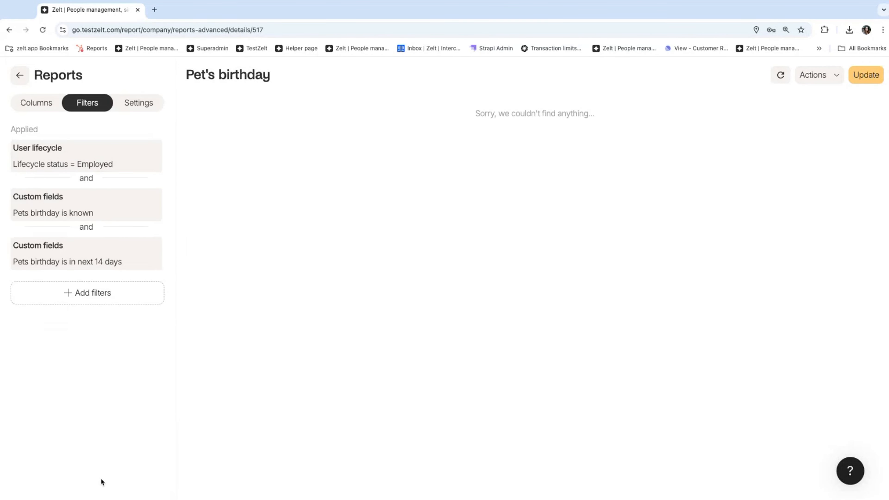
# - Change the upcoming Pets birthday filter's unit to Next 30 days, apply it, and return to the reports list
pyautogui.click(119, 264)
pyautogui.click(109, 173)
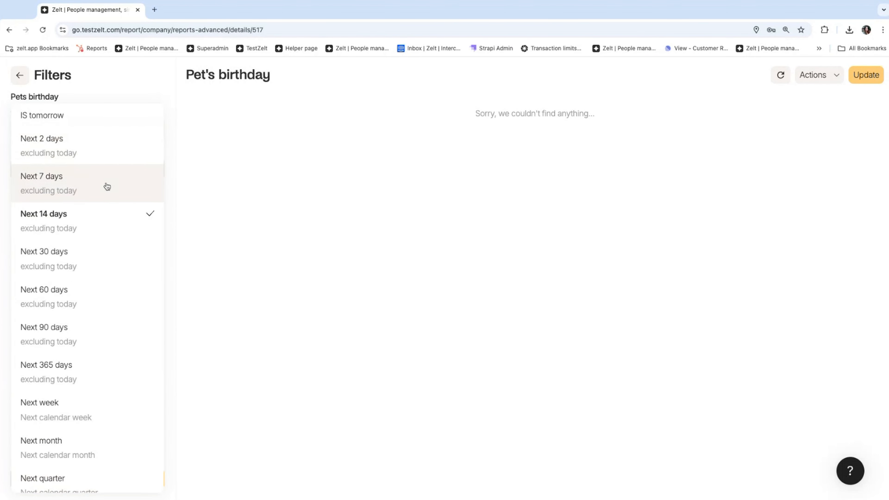
pyautogui.click(75, 260)
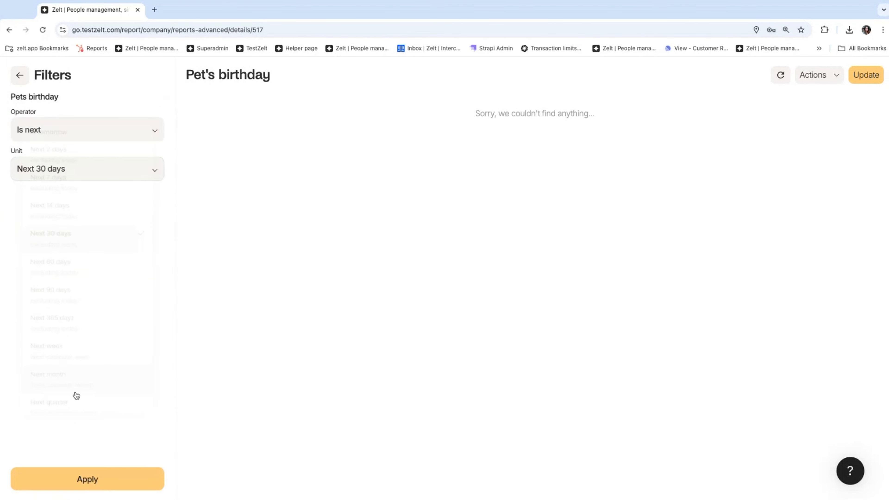
pyautogui.click(67, 474)
pyautogui.click(109, 254)
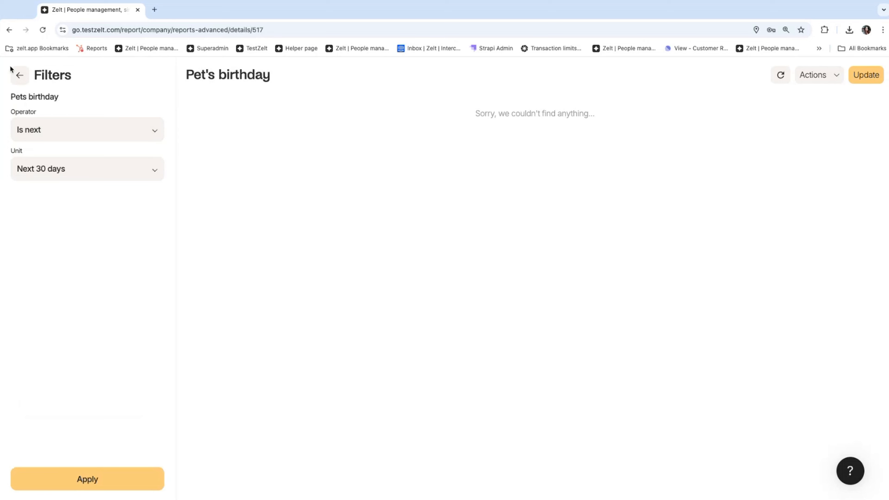
pyautogui.click(17, 74)
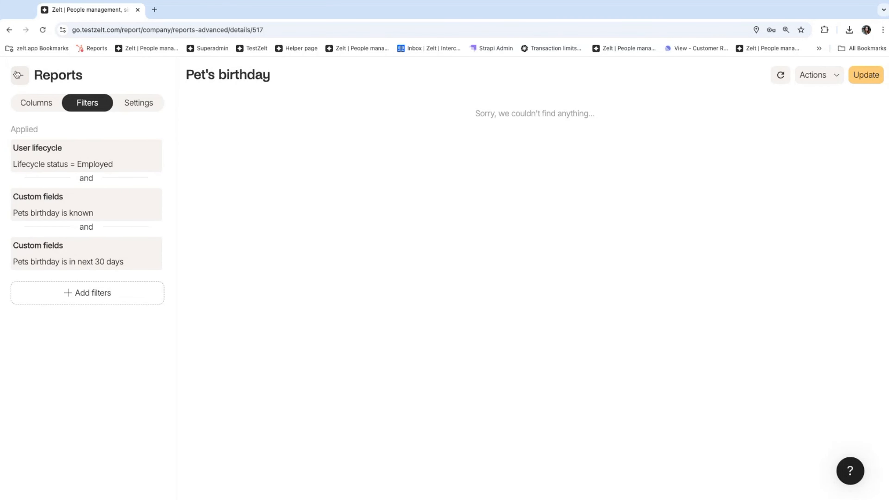
pyautogui.click(18, 74)
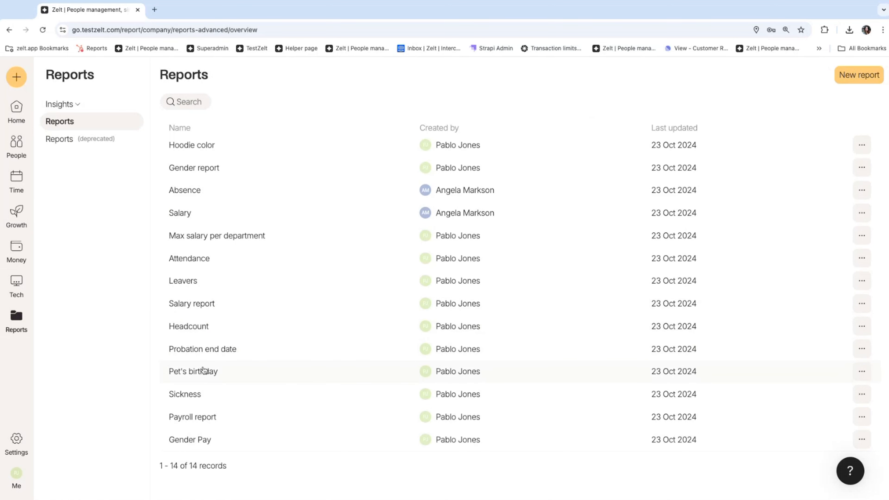
# - Open the saved Probation end date report and examine the settings of its Count column
pyautogui.click(216, 354)
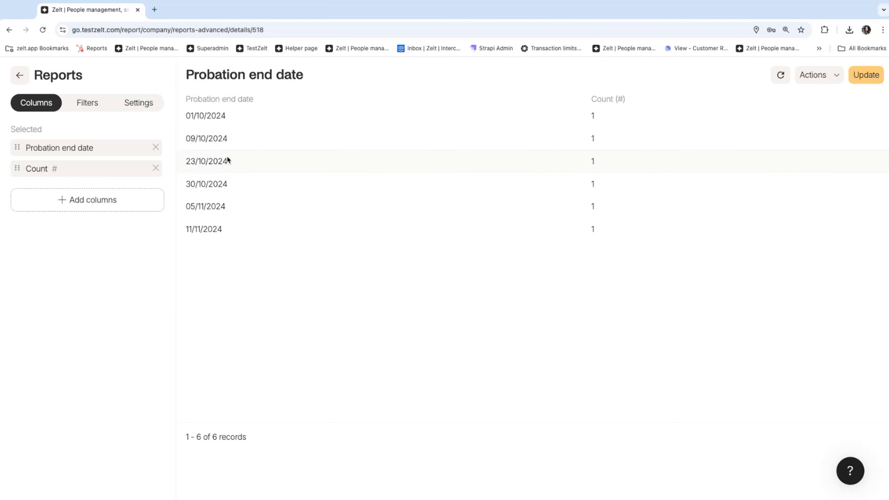
pyautogui.click(20, 76)
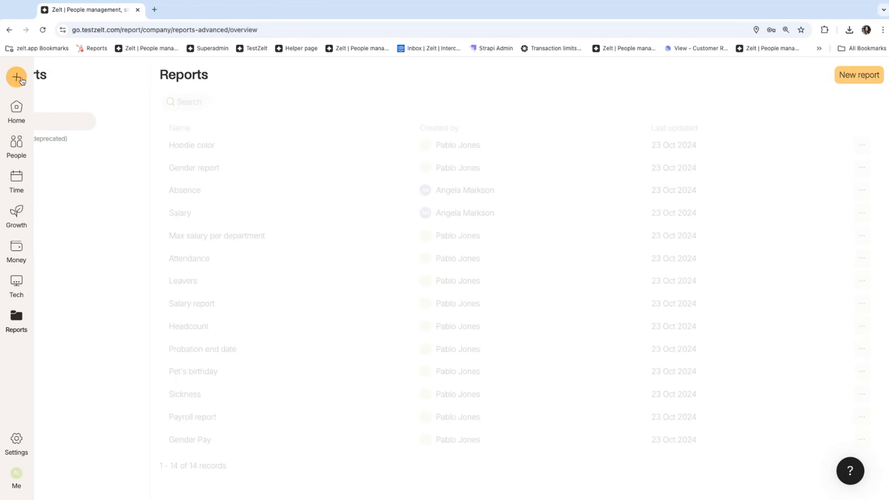
pyautogui.click(242, 353)
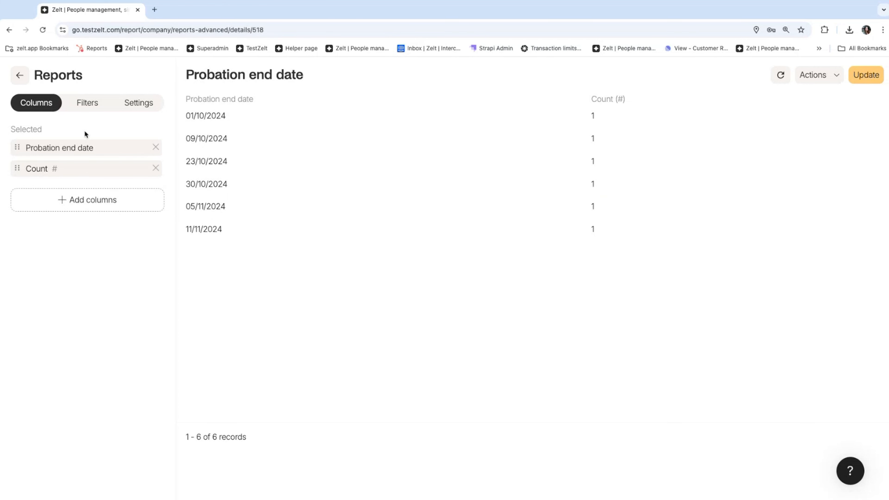
pyautogui.click(92, 173)
pyautogui.click(18, 79)
# - Search the available columns for "pro" and check which field the report's Count column is based on
pyautogui.click(73, 202)
pyautogui.click(64, 95)
pyautogui.write('pro')
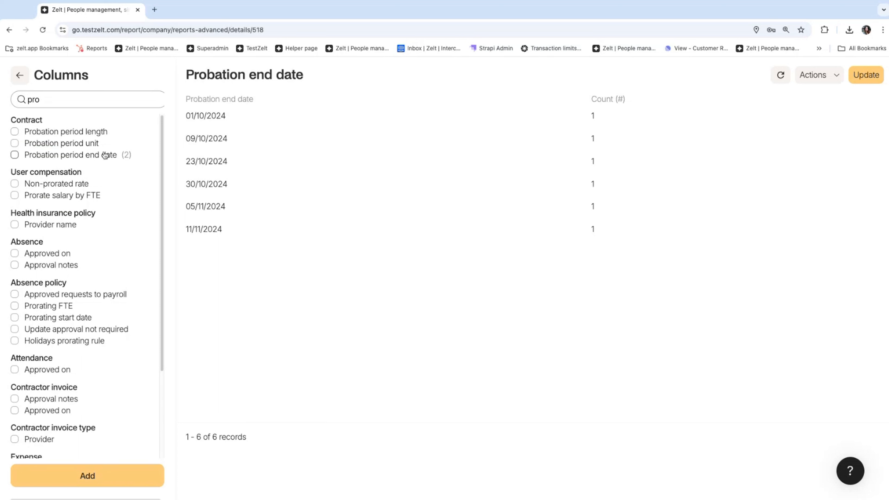
pyautogui.click(21, 78)
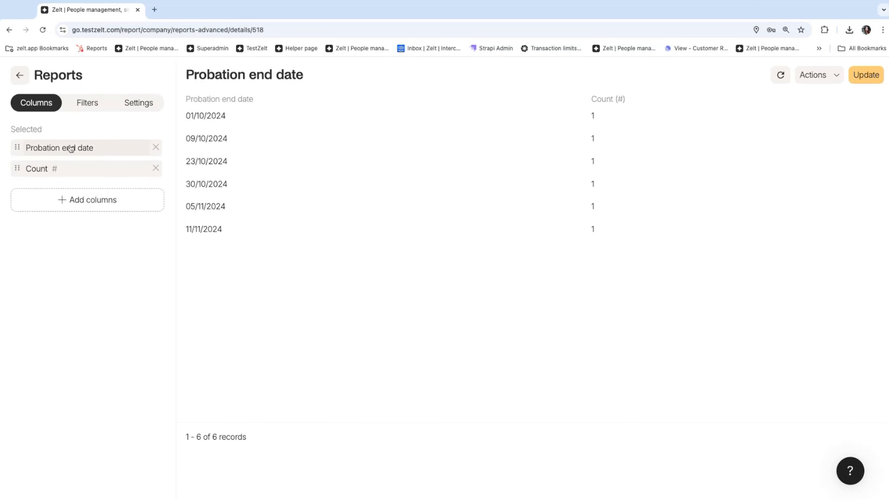
pyautogui.click(40, 170)
pyautogui.doubleClick(39, 168)
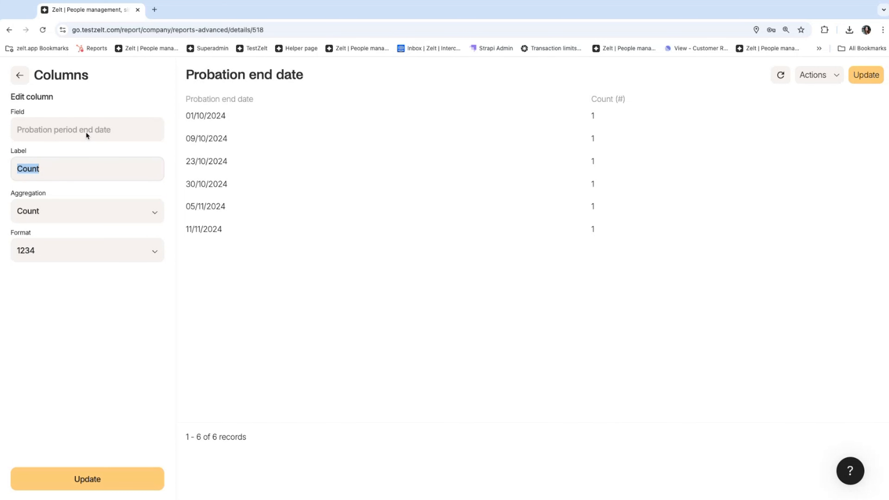
pyautogui.click(19, 77)
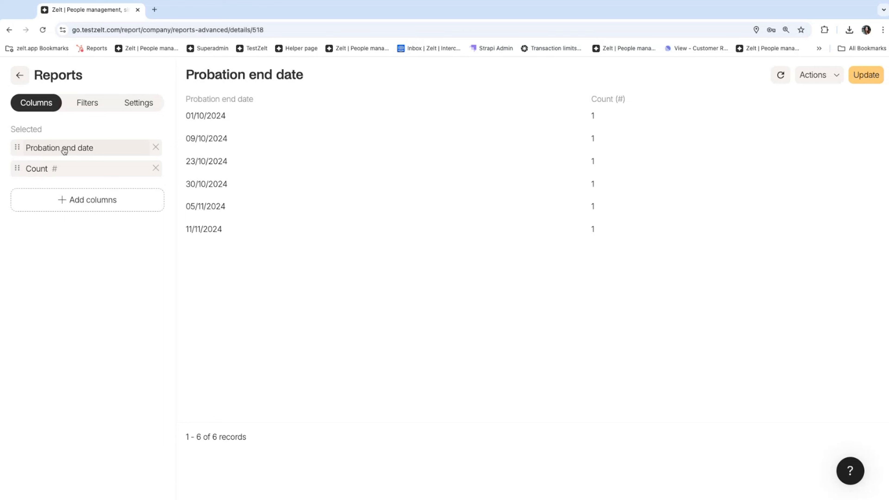
# - Set the aggregation of the Probation end date column to Month Only and update the column
pyautogui.click(71, 151)
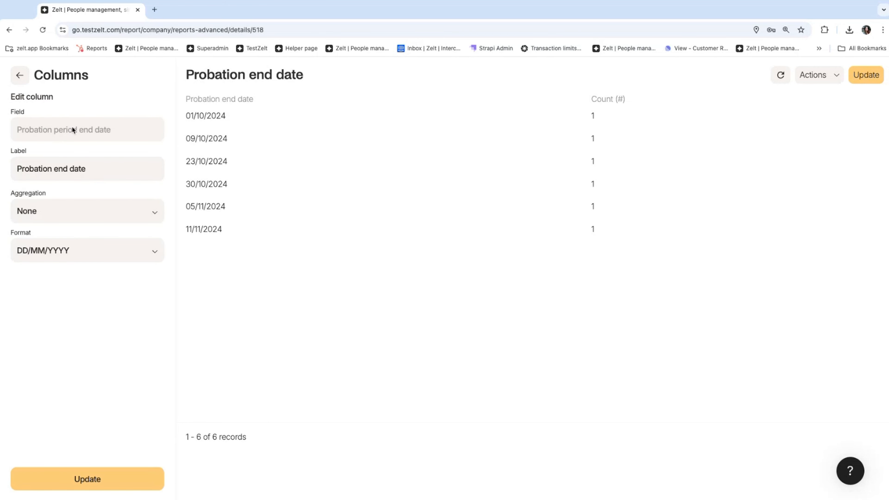
pyautogui.moveTo(80, 129); pyautogui.dragTo(96, 129)
pyautogui.click(112, 128)
pyautogui.click(91, 209)
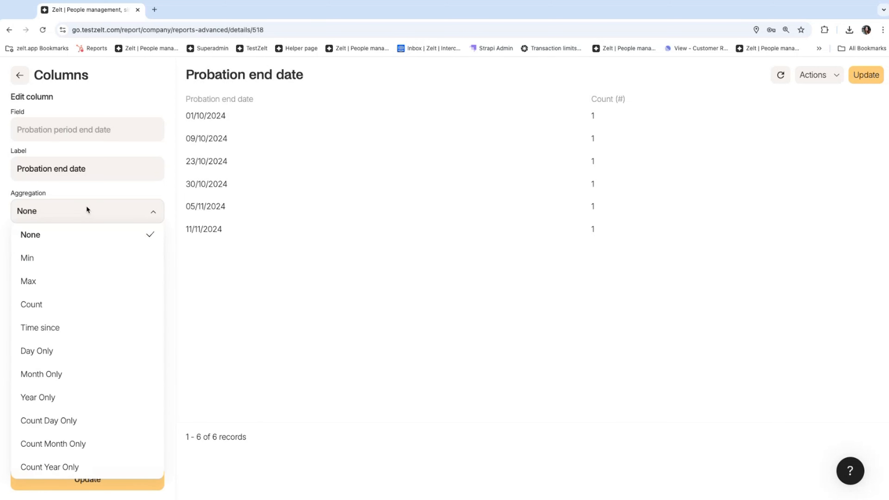
pyautogui.click(68, 371)
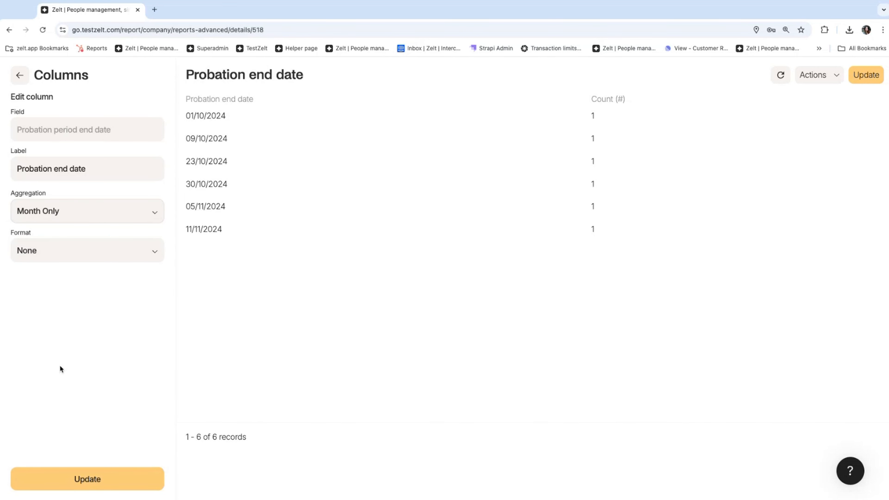
pyautogui.click(102, 474)
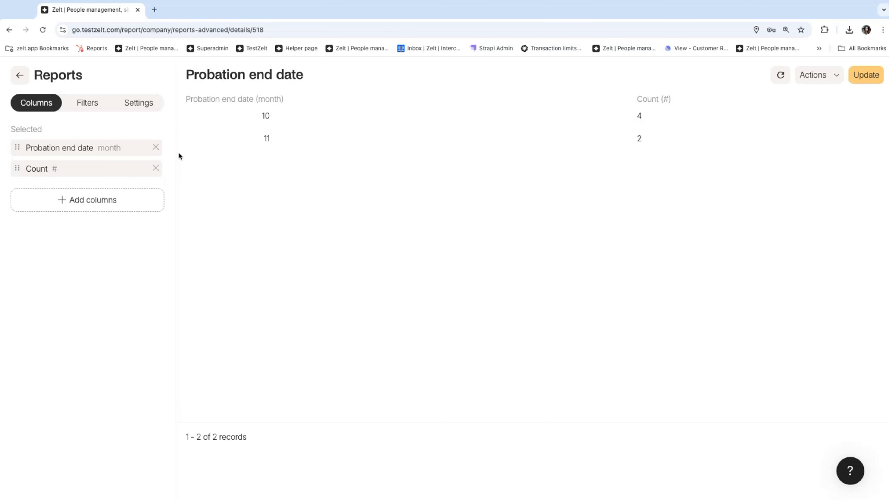
# - Return to the reports list, create a new report, and add the Probation period end date column to it
pyautogui.click(15, 78)
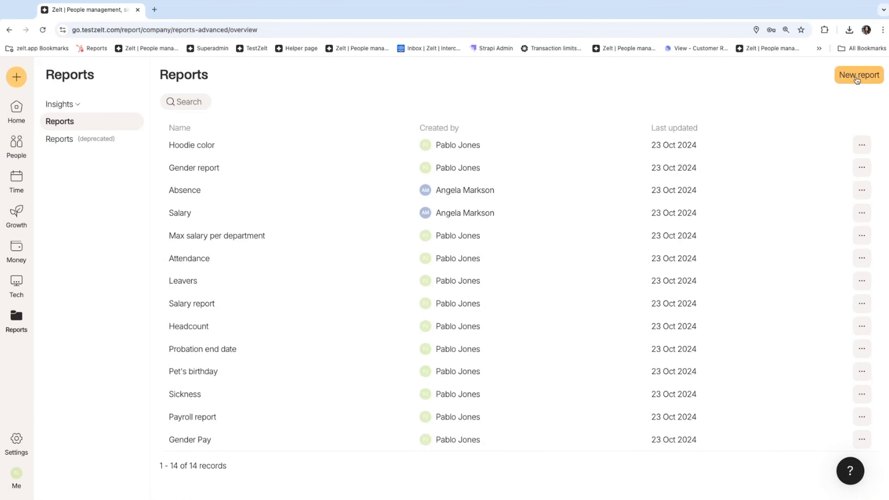
pyautogui.click(858, 75)
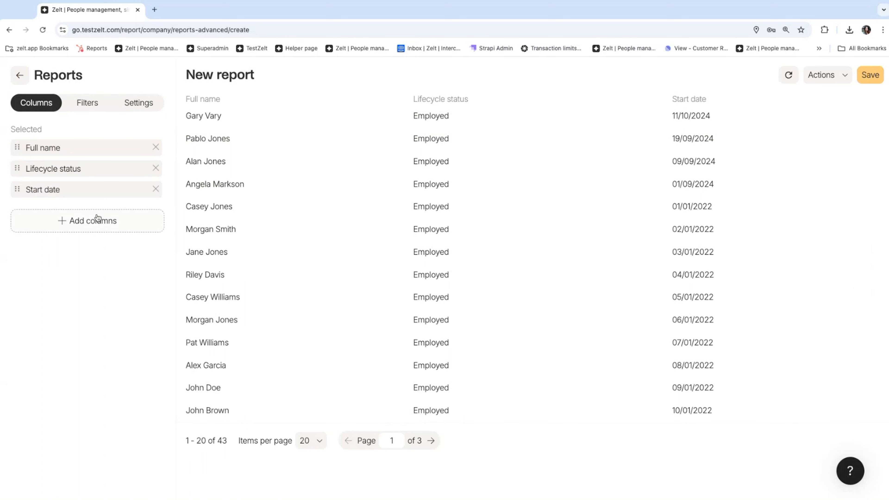
pyautogui.click(86, 221)
pyautogui.click(67, 99)
pyautogui.write('proba')
pyautogui.click(66, 155)
pyautogui.click(92, 479)
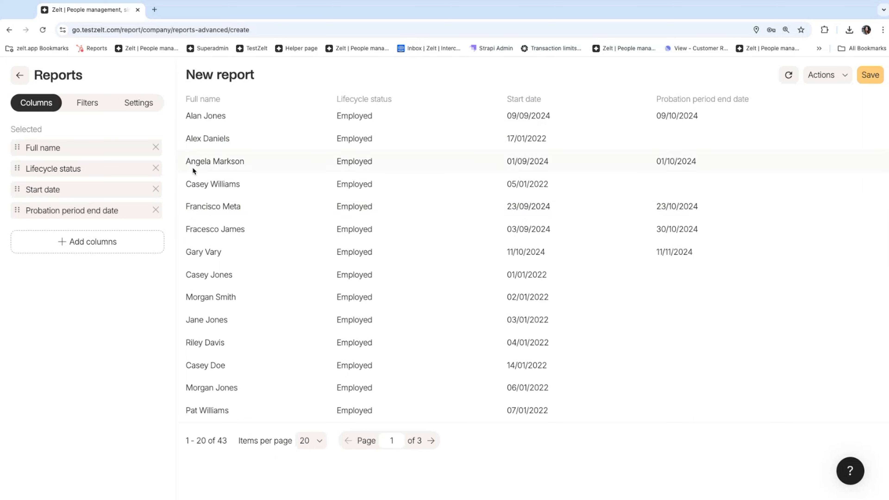
# - Remove the Start date, Lifecycle status and Full name columns from the new report
pyautogui.click(155, 190)
pyautogui.click(155, 169)
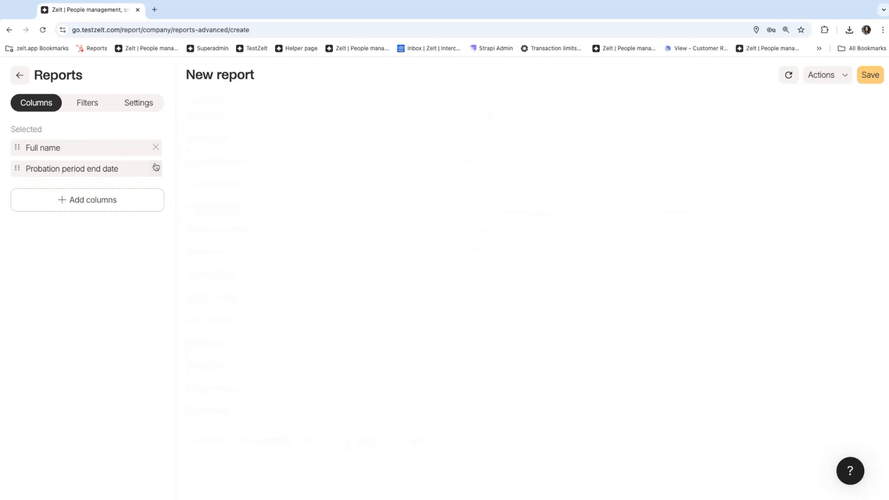
pyautogui.click(155, 147)
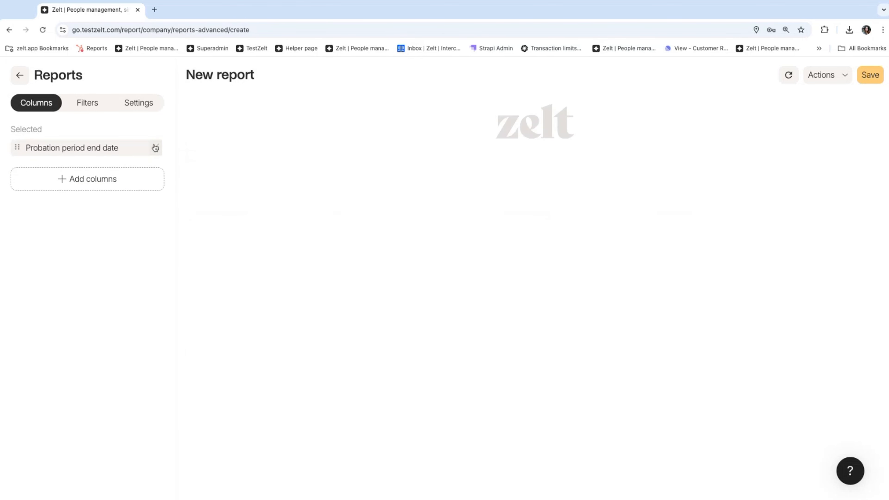
# - Add the Probation period end date field to the new report a second time
pyautogui.click(113, 183)
pyautogui.click(65, 98)
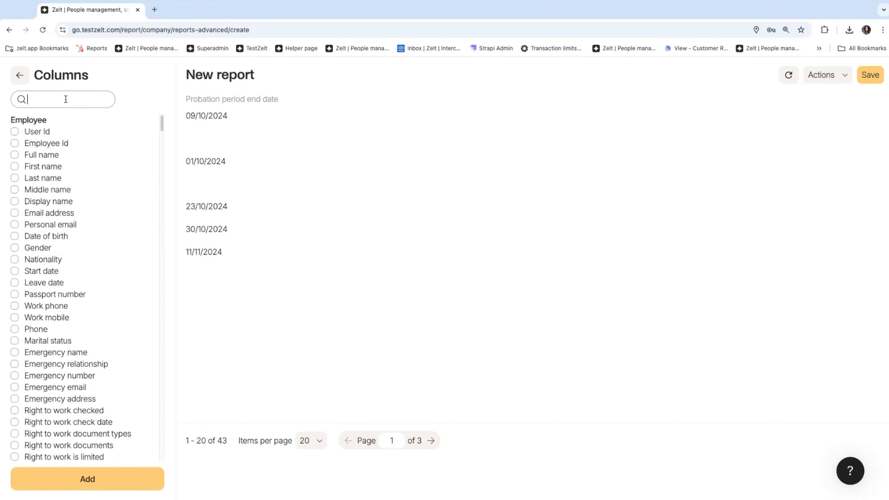
pyautogui.write('probat')
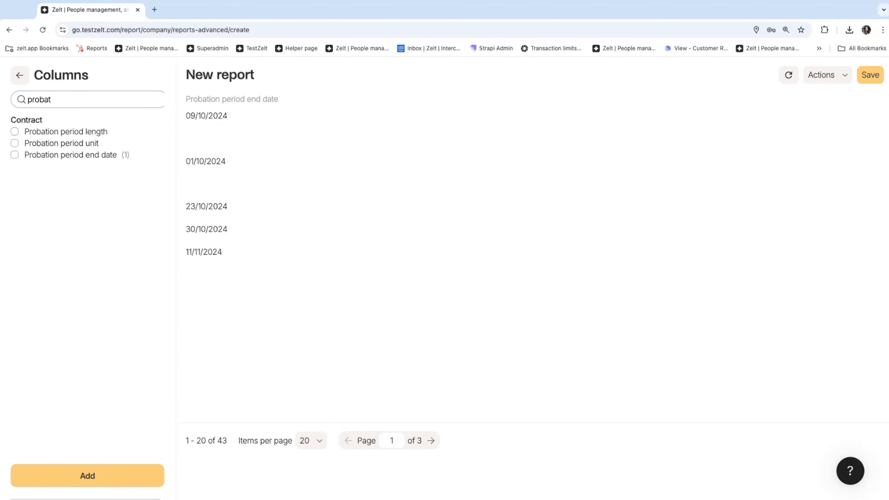
pyautogui.click(15, 155)
pyautogui.click(84, 471)
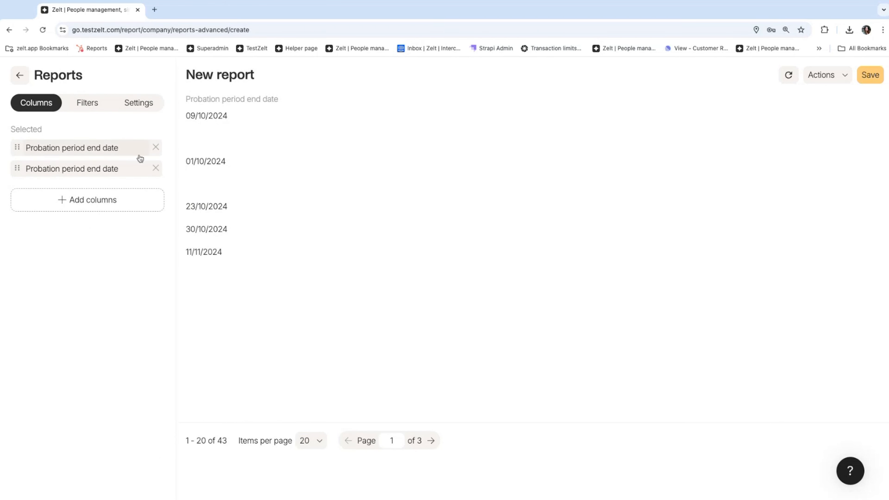
# - Relabel the first Probation period end date column as "Count", set its aggregation to Count, and update it
pyautogui.click(102, 147)
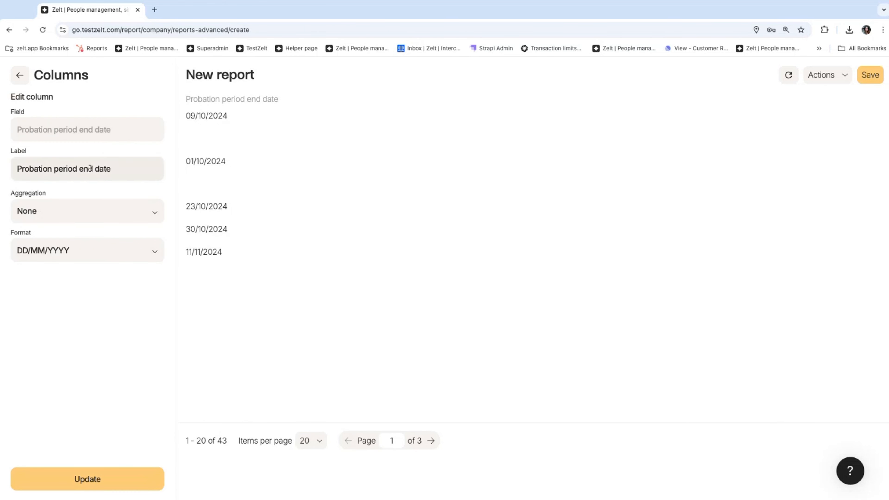
pyautogui.moveTo(115, 170); pyautogui.dragTo(15, 166)
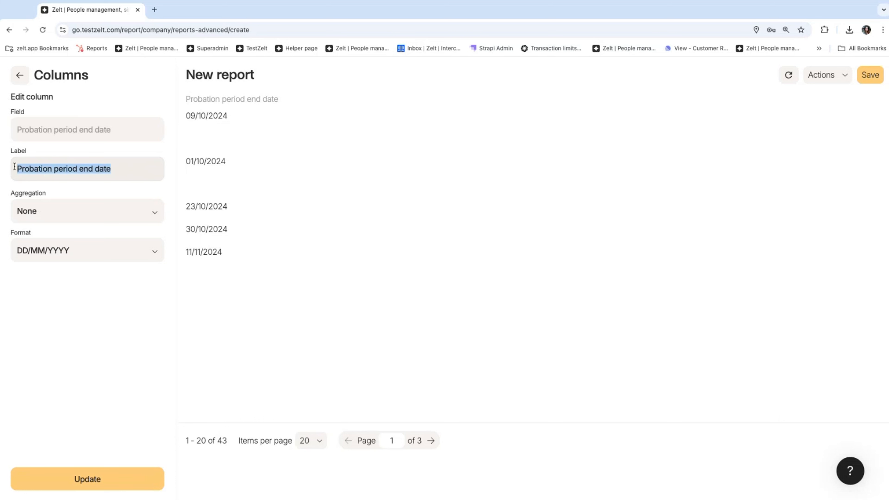
pyautogui.write('Count')
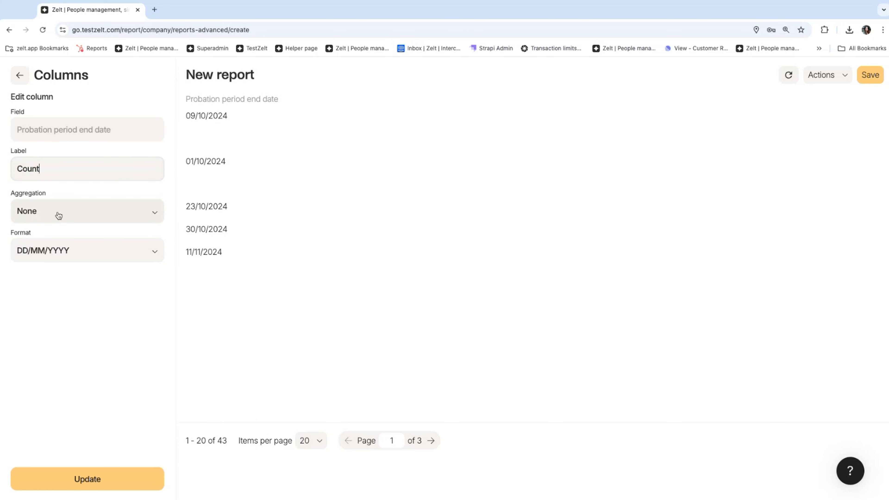
pyautogui.click(65, 213)
pyautogui.click(45, 305)
pyautogui.click(86, 470)
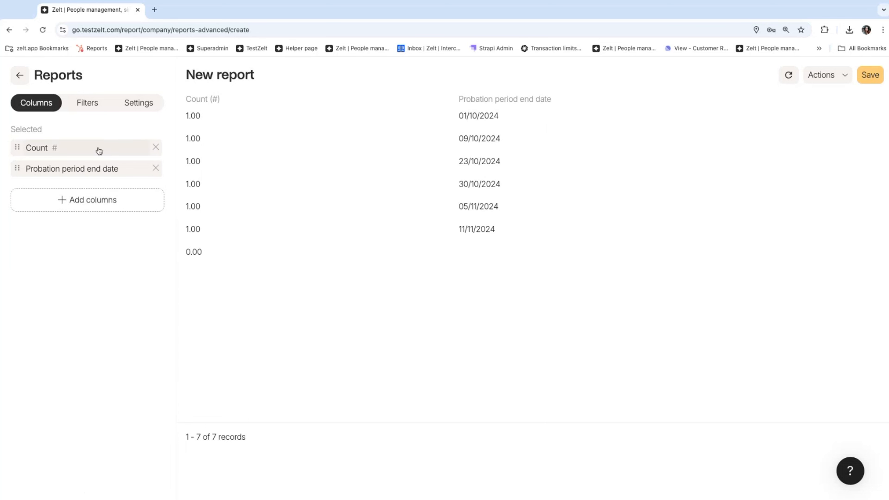
# - Set the second Probation period end date column's aggregation to Month Only and update it
pyautogui.click(106, 171)
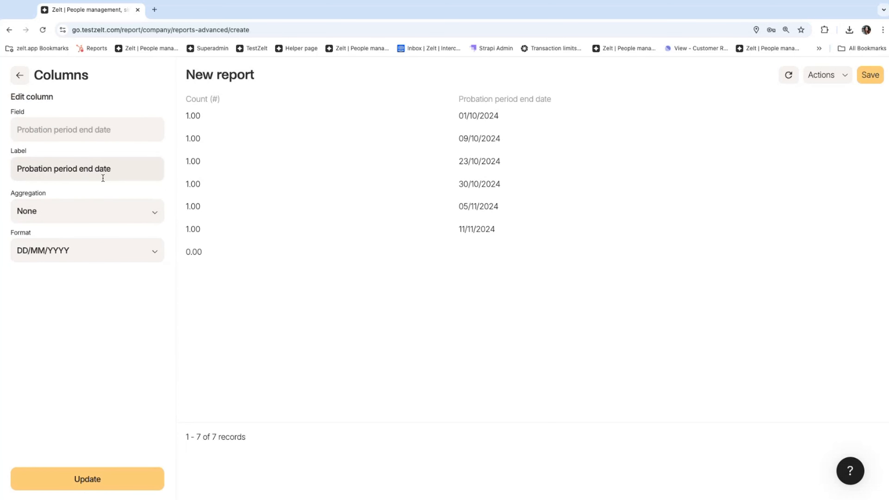
pyautogui.click(123, 219)
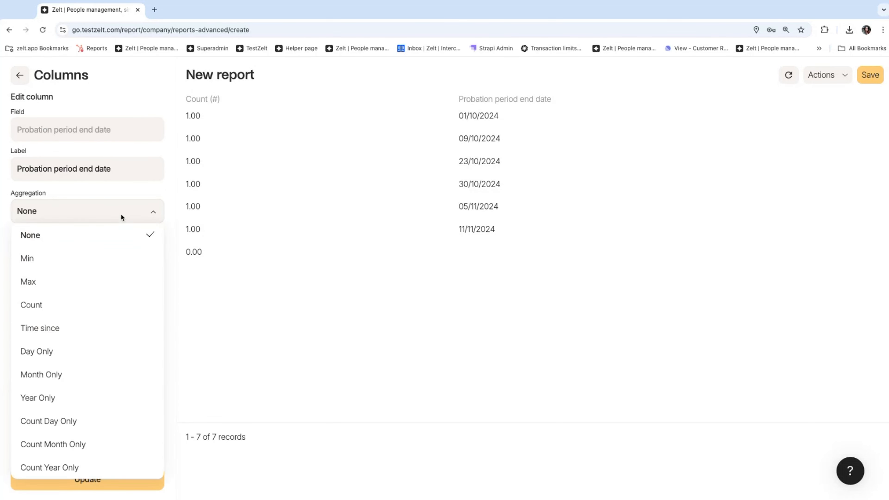
pyautogui.click(60, 381)
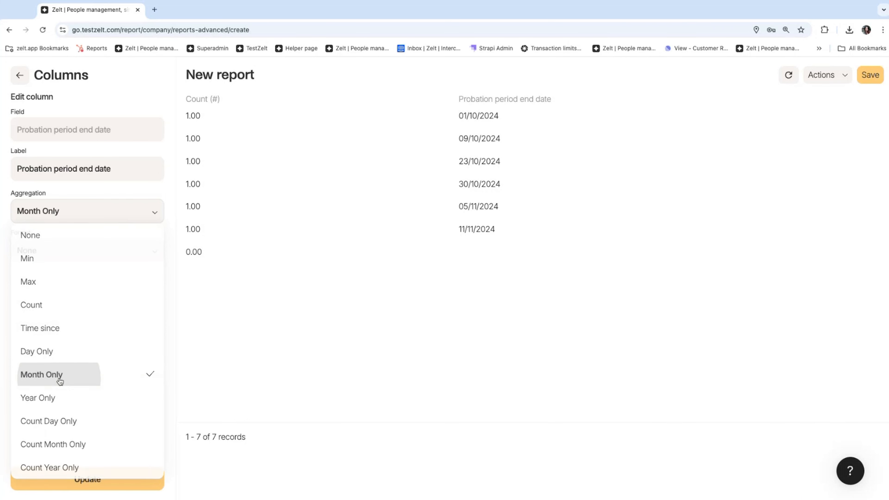
pyautogui.click(93, 467)
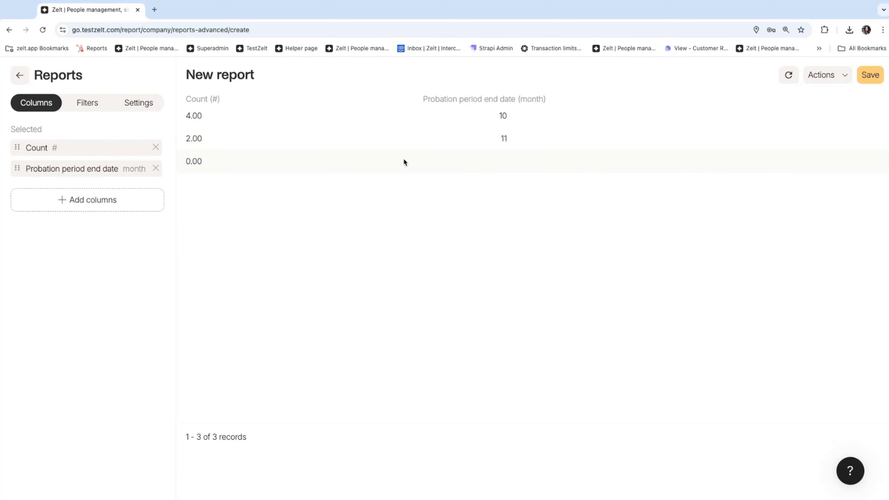
# - Check the filters applied to the new report and return to its columns
pyautogui.click(87, 104)
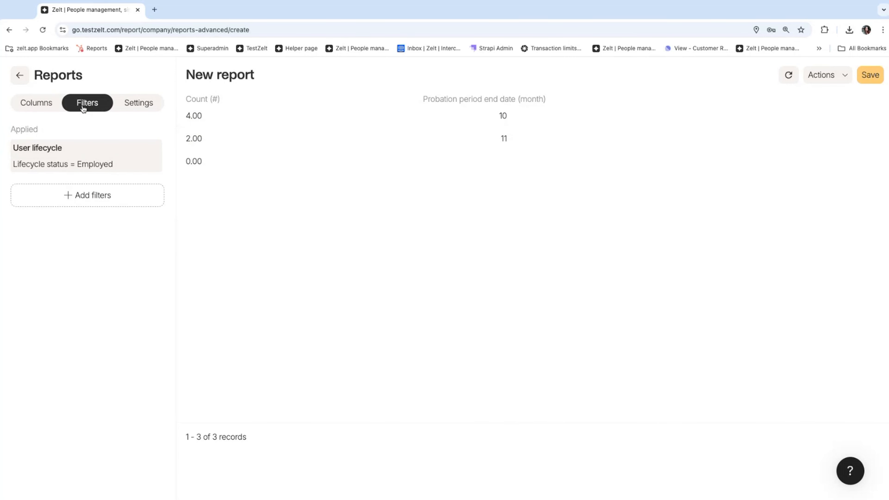
pyautogui.click(31, 106)
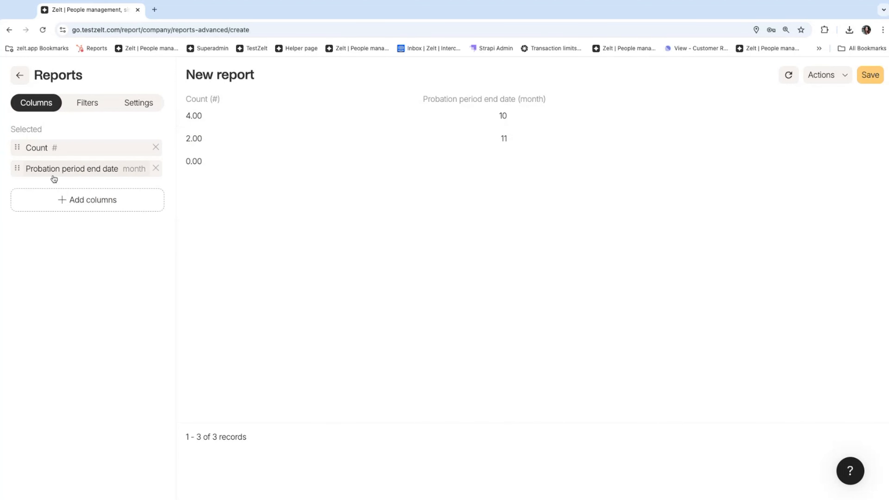
pyautogui.click(98, 101)
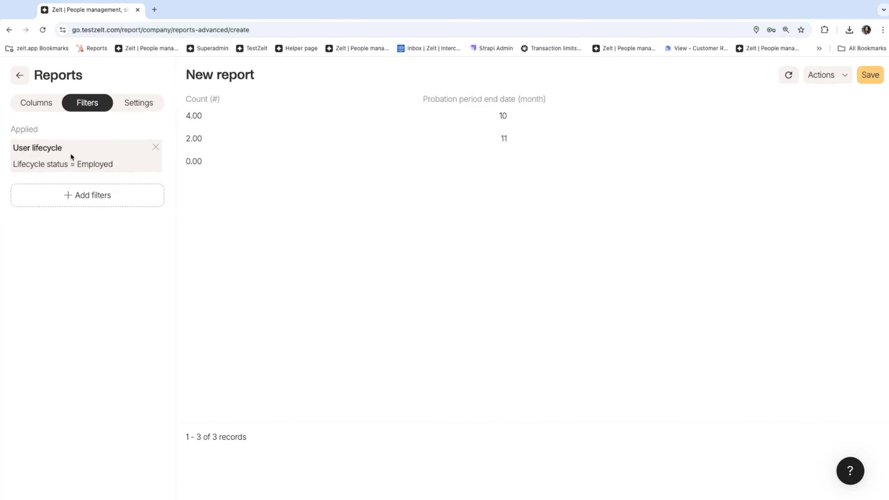
pyautogui.click(52, 107)
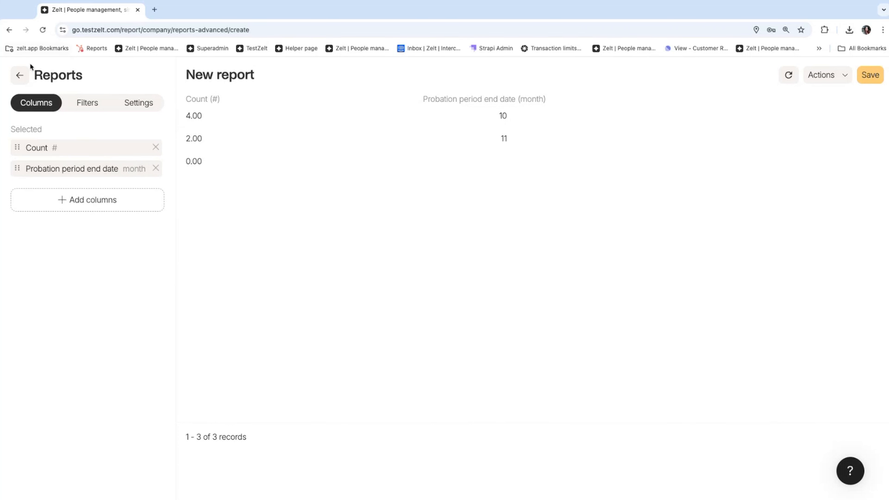
# - Rename the new report as "Probation" and save it
pyautogui.click(276, 74)
pyautogui.tripleClick(252, 74)
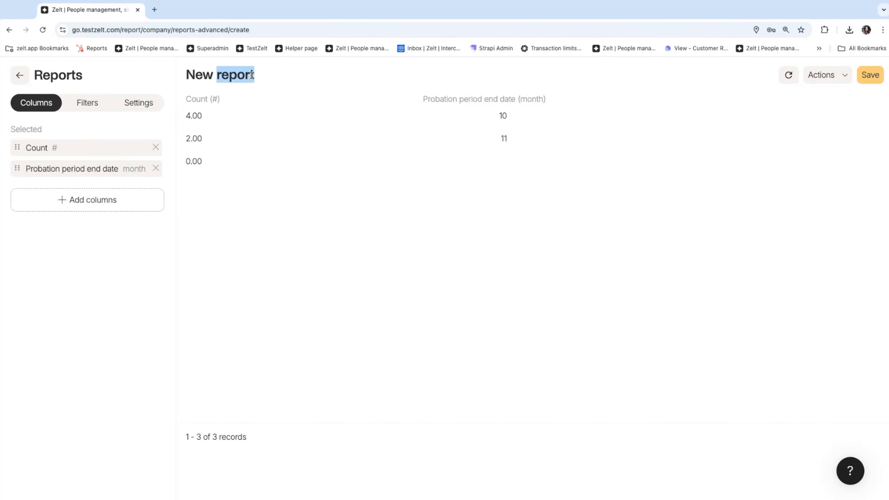
pyautogui.press('BackSpace')
pyautogui.write('Pr')
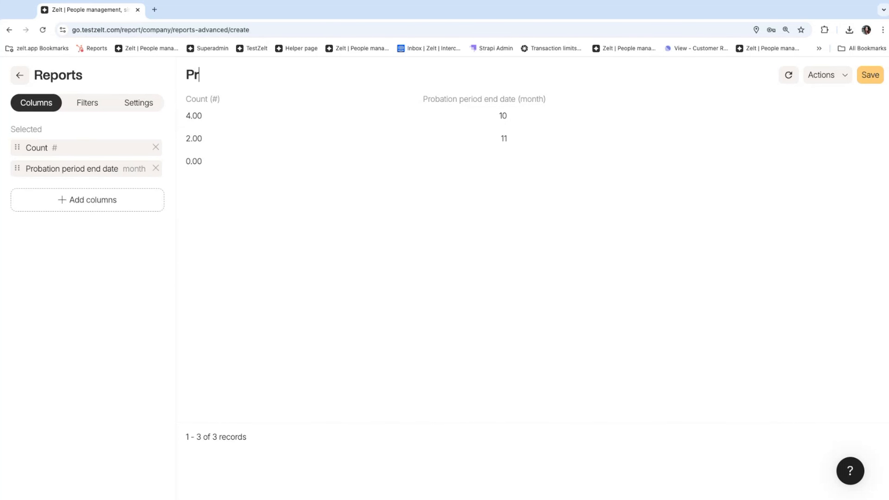
pyautogui.write('obation')
pyautogui.click(871, 75)
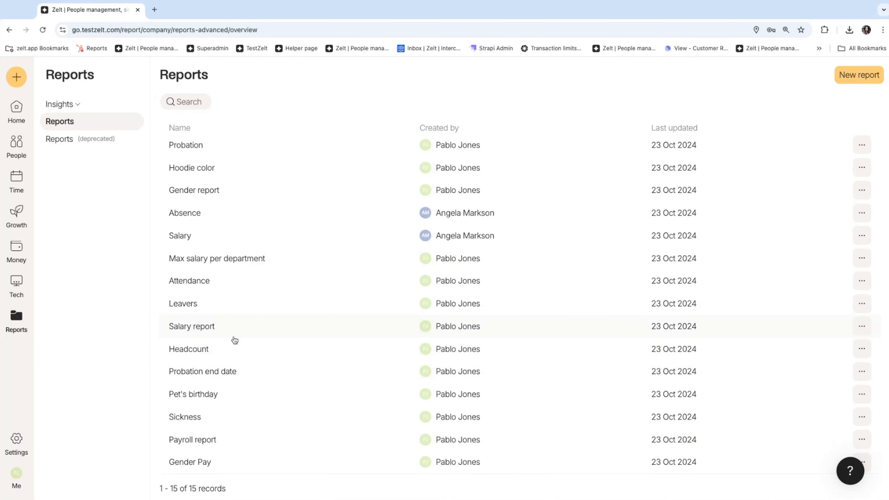
# - View the Headcount report, return to the reports list, and open the Attendance report
pyautogui.click(222, 355)
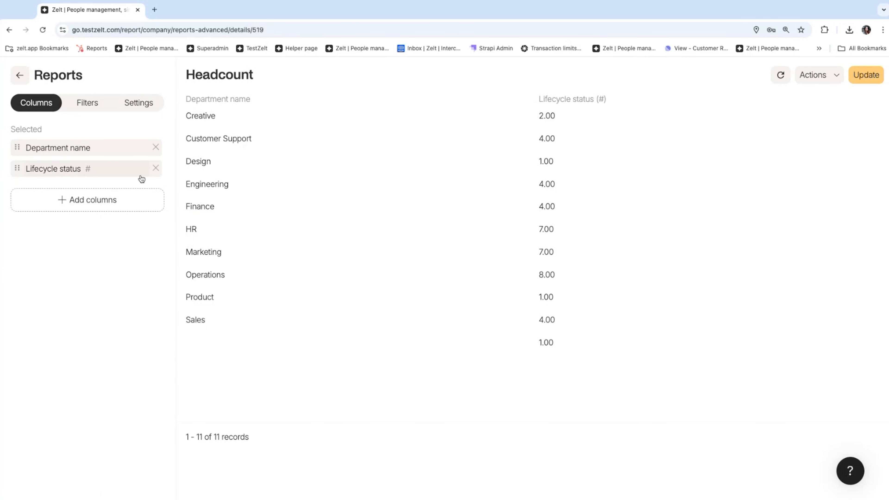
pyautogui.click(19, 76)
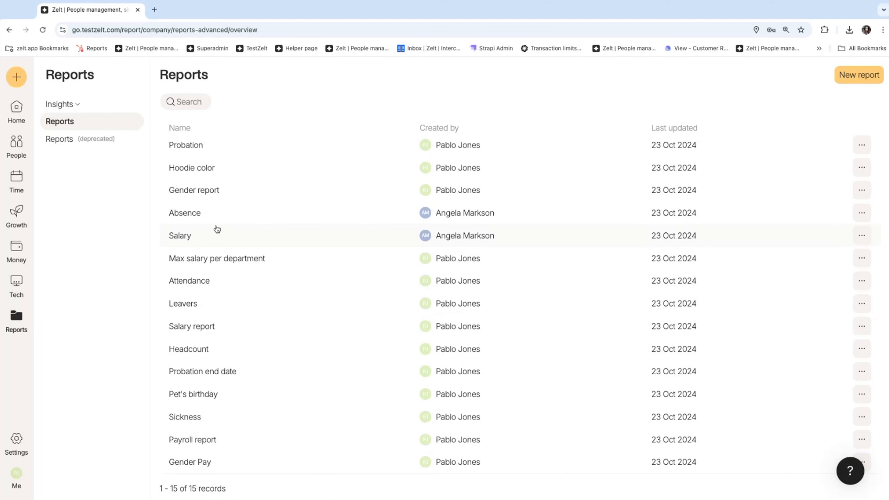
pyautogui.click(200, 289)
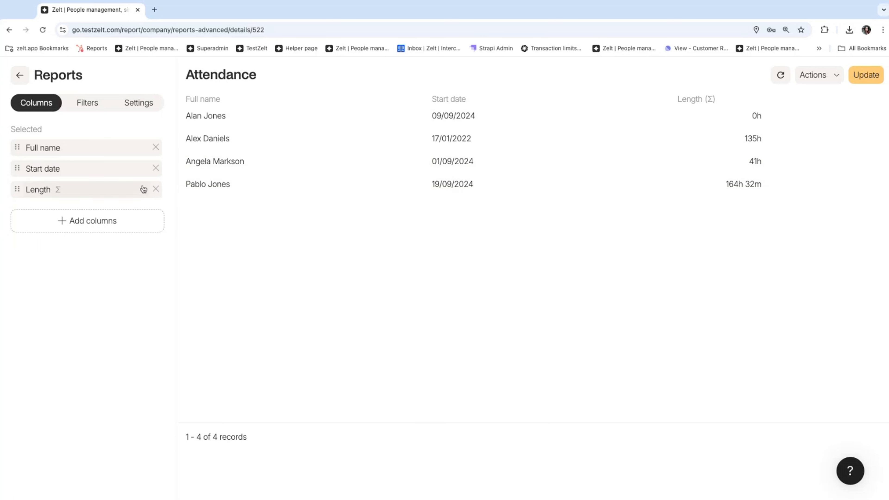
# - Set the Attendance report's Length column to Count aggregation with the 1234 format and update it
pyautogui.click(109, 190)
pyautogui.click(95, 218)
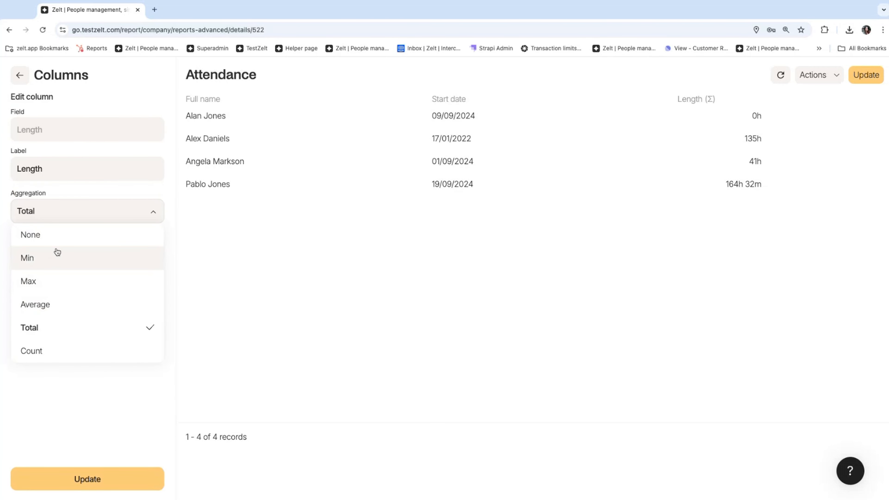
pyautogui.click(39, 350)
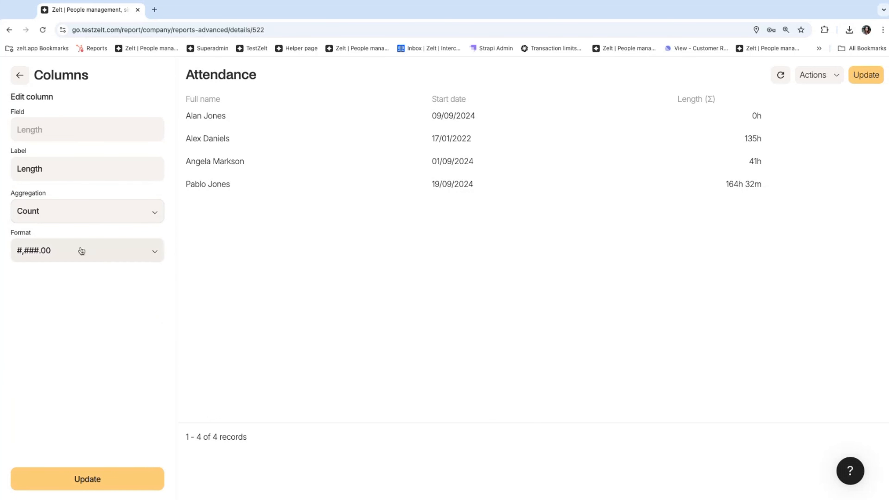
pyautogui.click(80, 250)
pyautogui.click(76, 470)
pyautogui.click(75, 477)
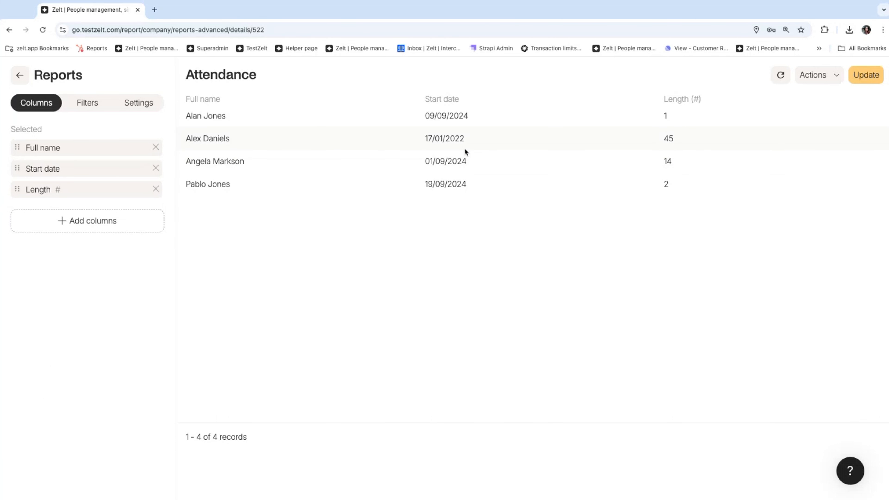
# - Set the Length column's aggregation to Total, update the Attendance report, and return to the reports list
pyautogui.click(59, 190)
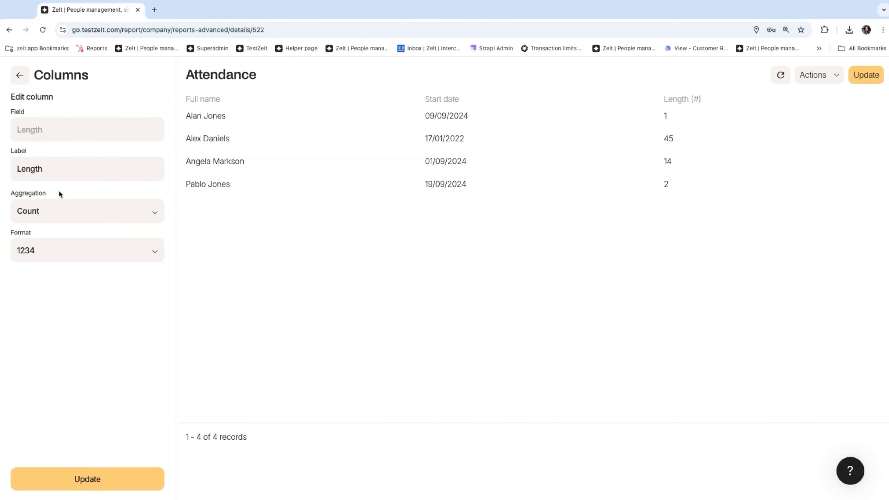
pyautogui.click(72, 211)
pyautogui.click(49, 328)
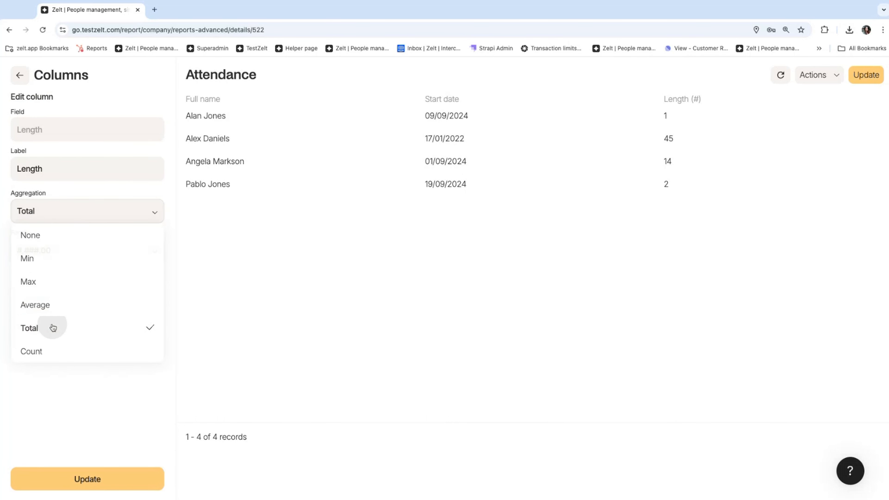
pyautogui.click(85, 477)
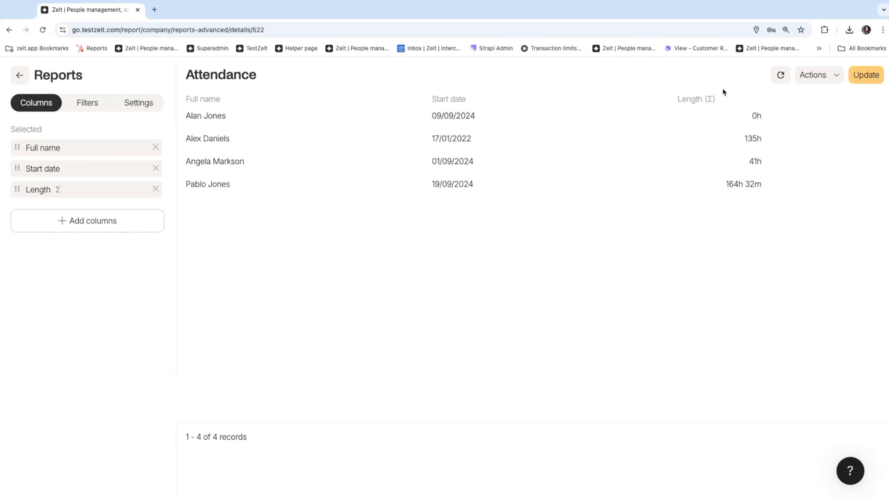
pyautogui.click(865, 76)
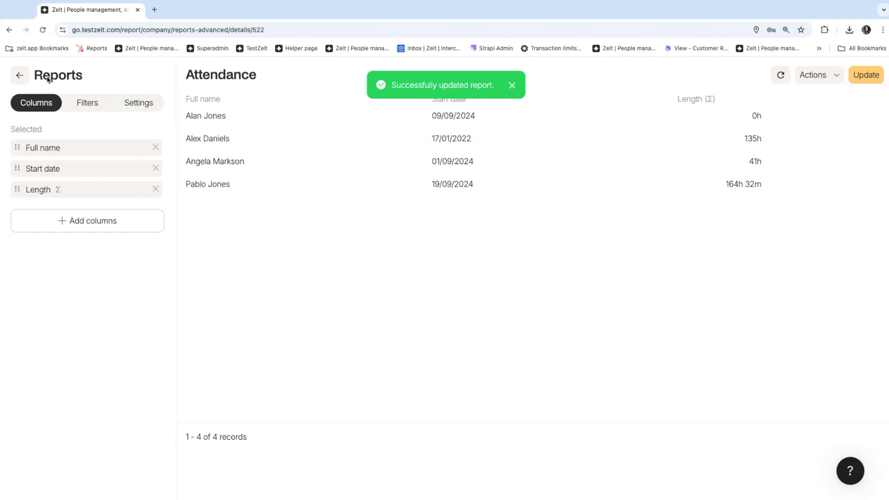
pyautogui.click(22, 75)
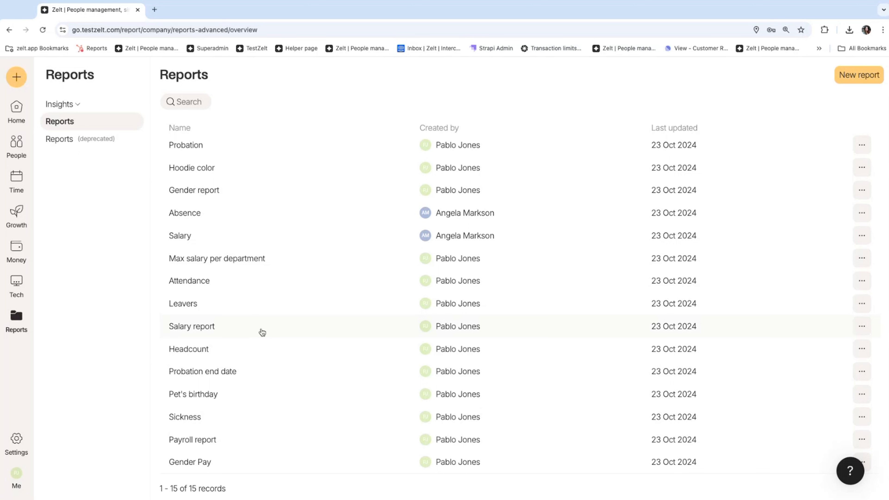
# - Open the Manager permission group in the organisation settings and examine its access per domain
pyautogui.click(18, 475)
pyautogui.click(86, 373)
pyautogui.click(16, 440)
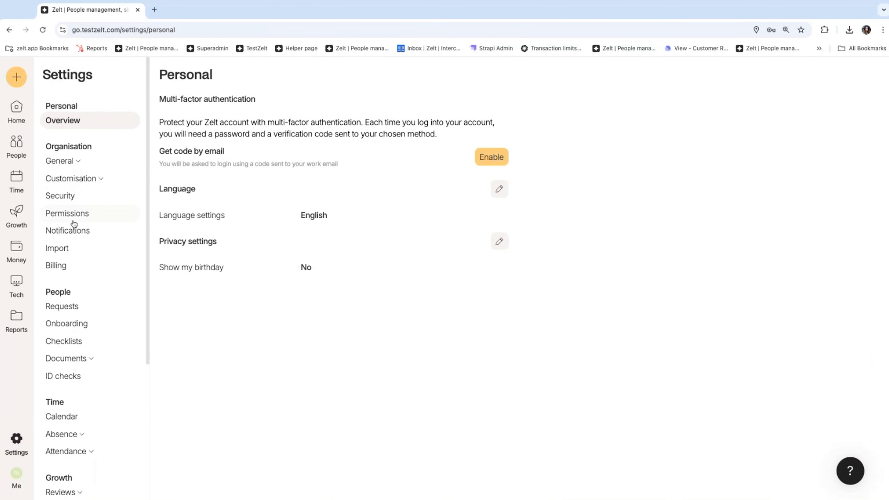
pyautogui.click(74, 213)
pyautogui.scroll(-4, 231, 308)
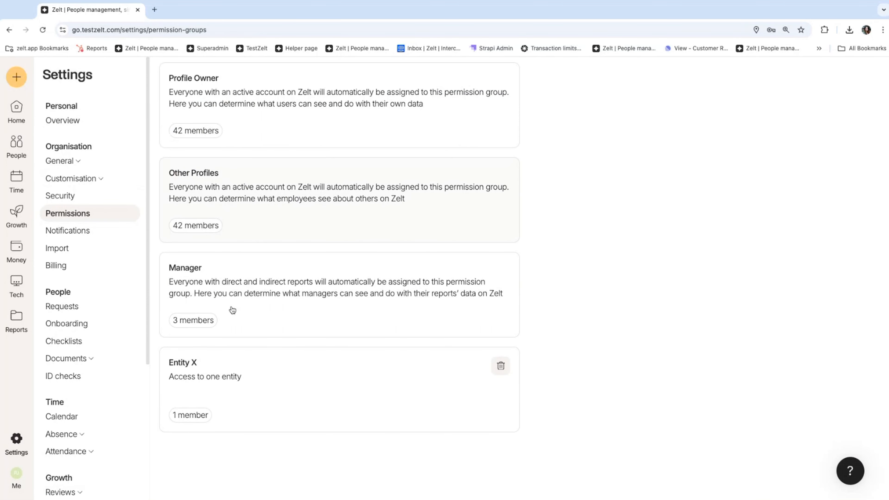
pyautogui.click(271, 302)
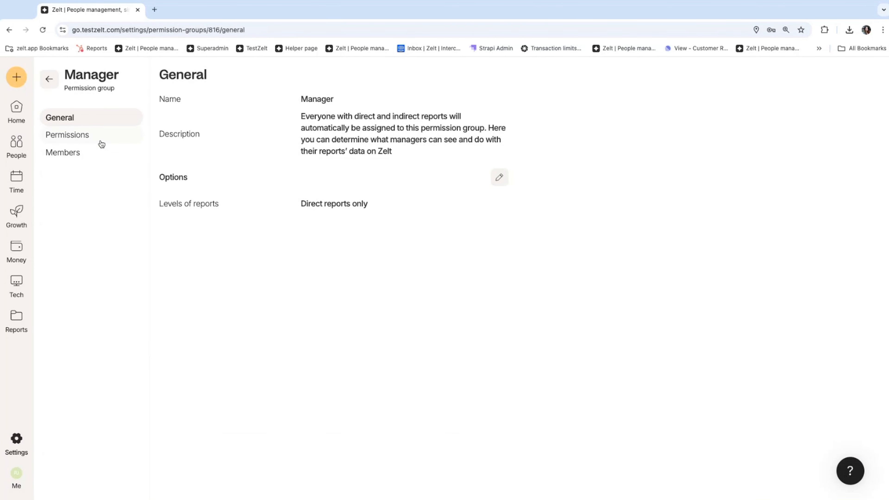
pyautogui.click(75, 142)
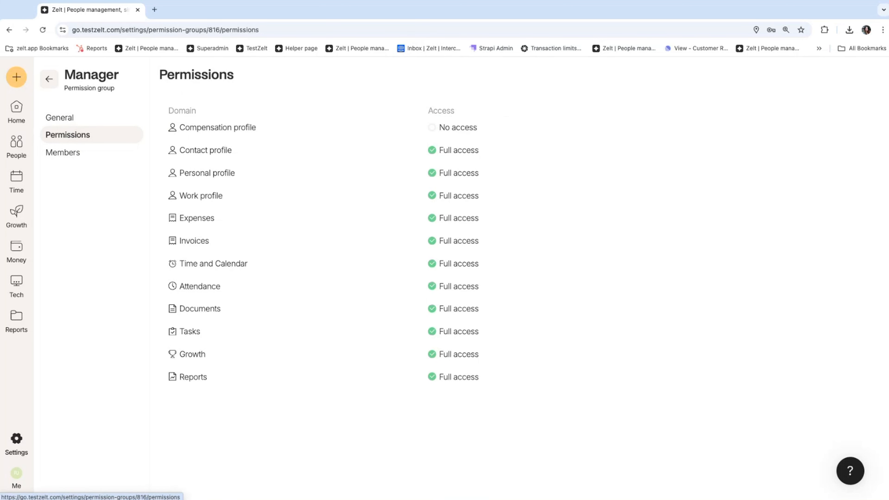
# - Show the members of the Manager permission group
pyautogui.click(16, 474)
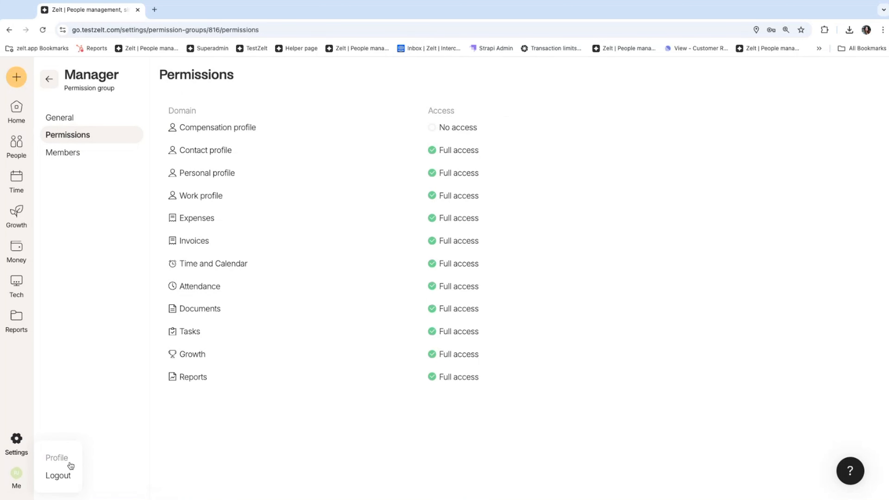
pyautogui.moveTo(18, 477)
pyautogui.click(66, 153)
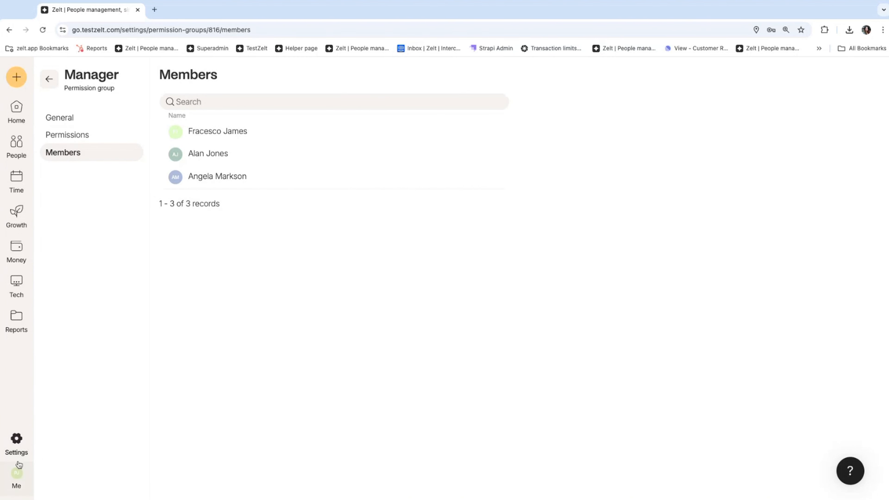
# - Log out and log back in with a manager's work email
pyautogui.moveTo(16, 476)
pyautogui.click(51, 475)
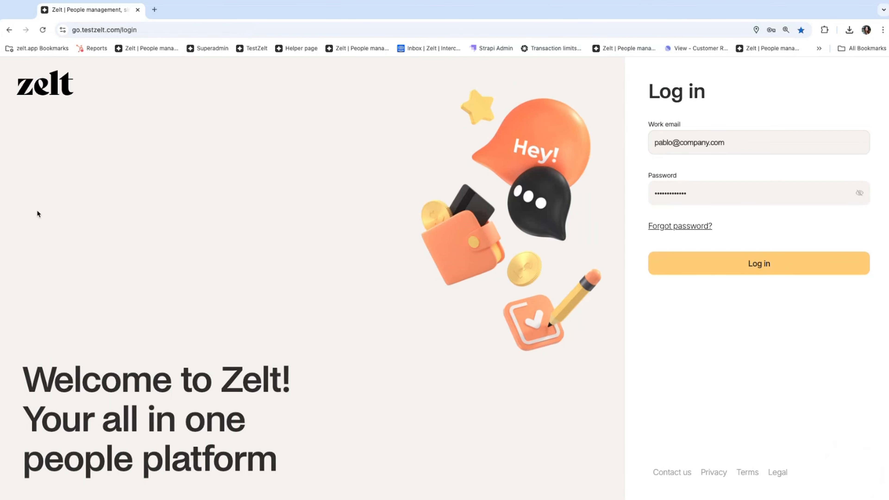
pyautogui.click(43, 30)
pyautogui.doubleClick(664, 143)
pyautogui.write('ange')
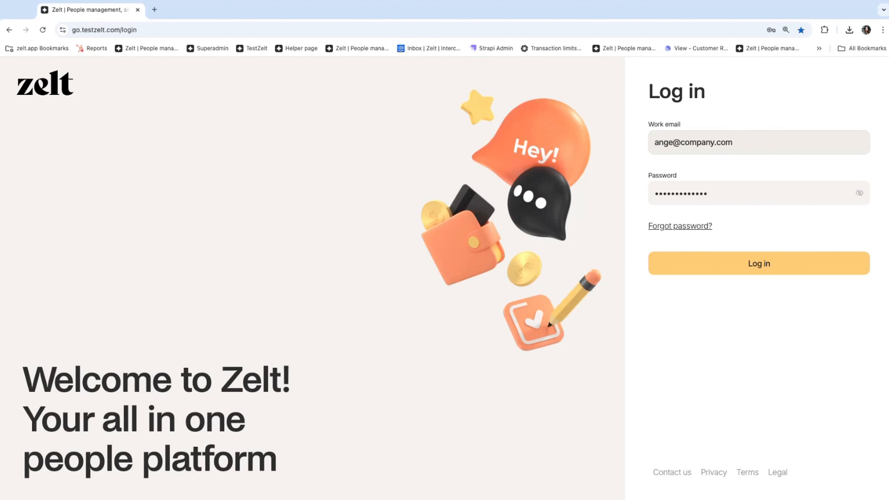
pyautogui.write('la')
pyautogui.click(720, 263)
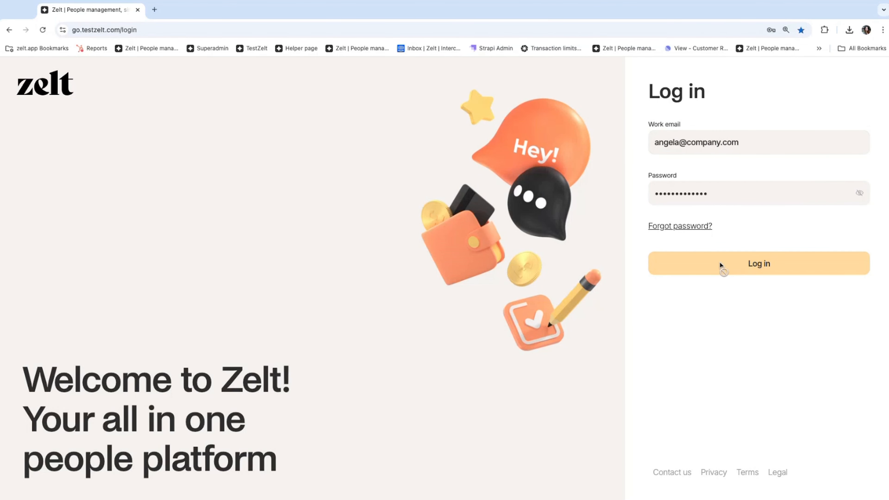
# - Open the manager's Salary report, inspect the error marker on the Rate column, and return to the reports list
pyautogui.click(16, 317)
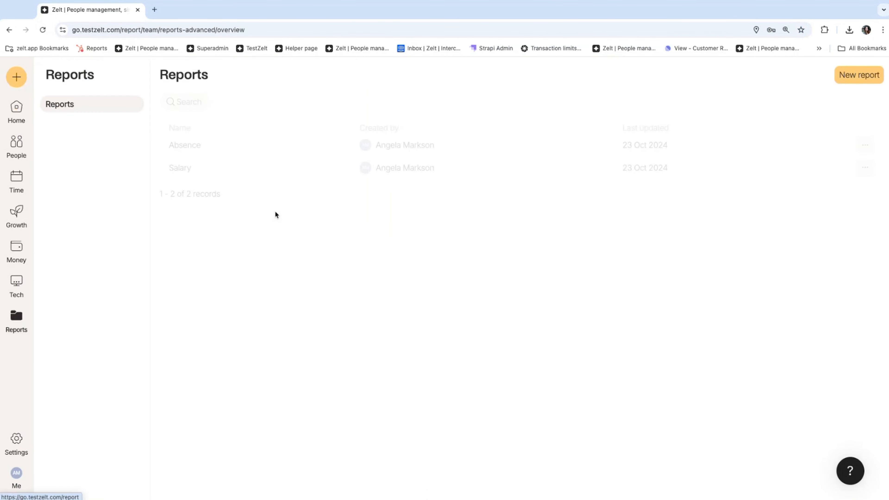
pyautogui.click(231, 170)
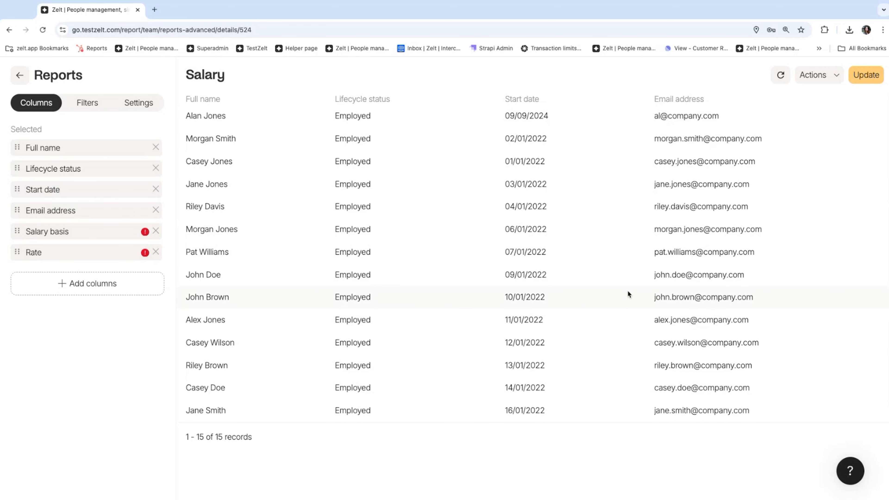
pyautogui.moveTo(145, 253)
pyautogui.click(20, 77)
# - Start a new report as the manager, search the available columns for salary fields, and return to the reports list without saving
pyautogui.click(853, 75)
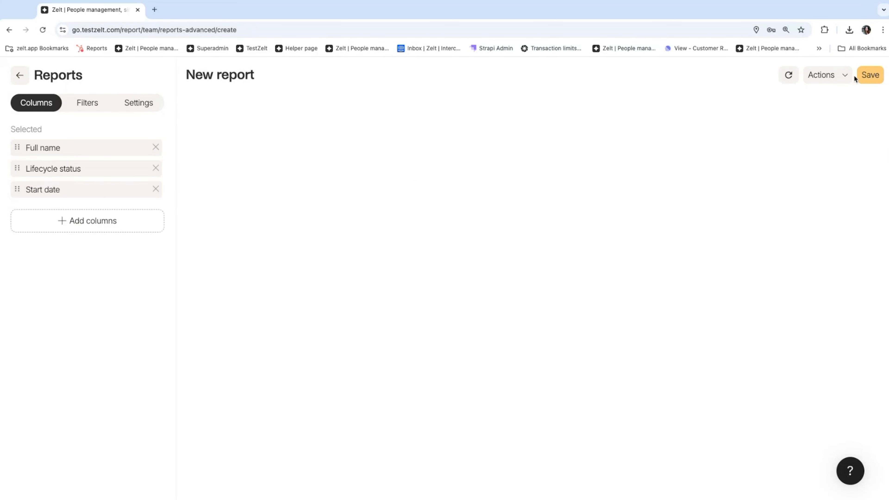
pyautogui.click(154, 224)
pyautogui.click(101, 100)
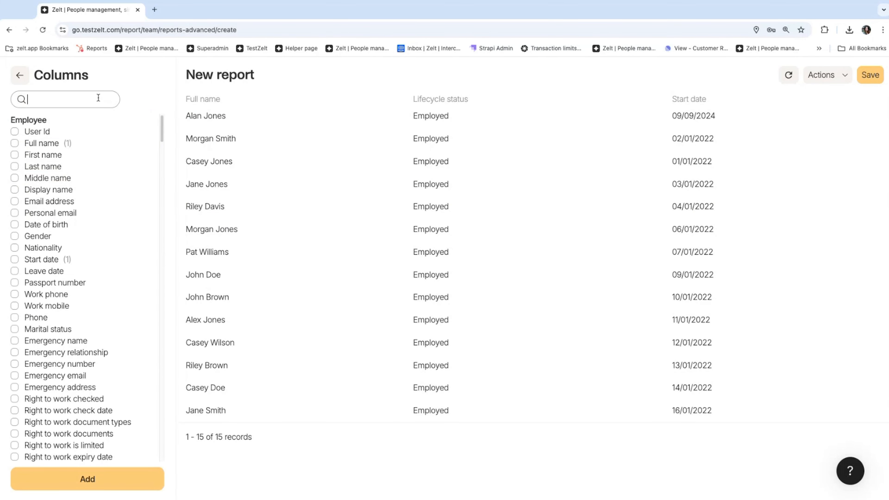
pyautogui.write('co')
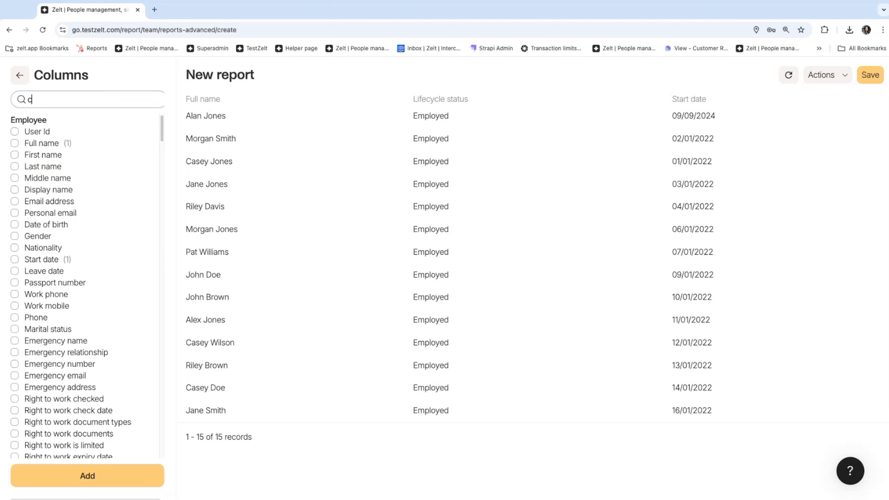
pyautogui.press('BackSpace')
pyautogui.press('BackSpace')
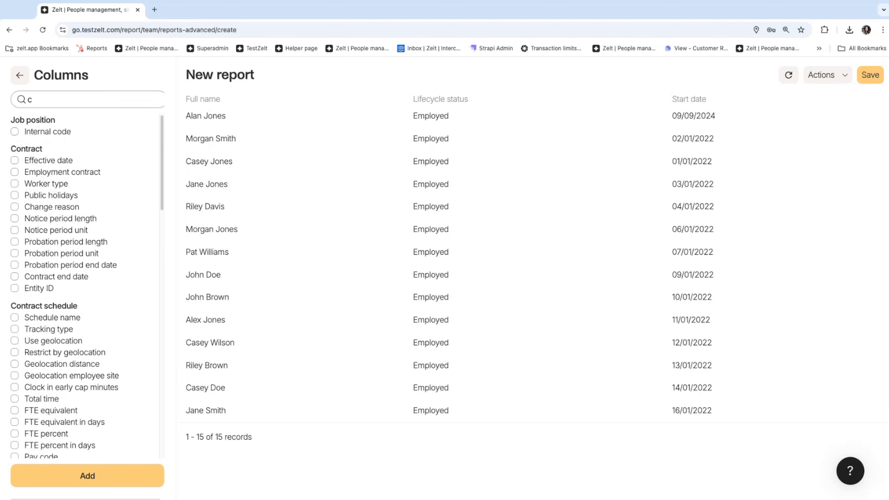
pyautogui.write('sala')
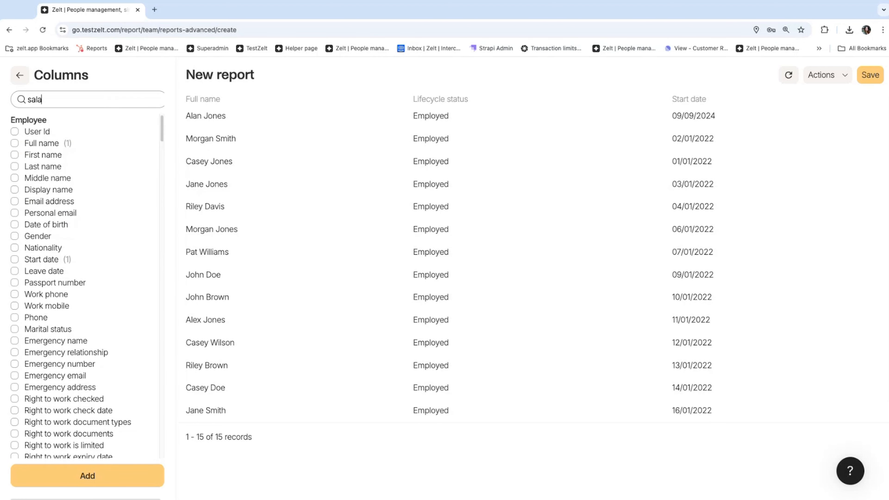
pyautogui.press('BackSpace')
pyautogui.press('BackSpace')
pyautogui.press('BackSpace')
pyautogui.click(23, 79)
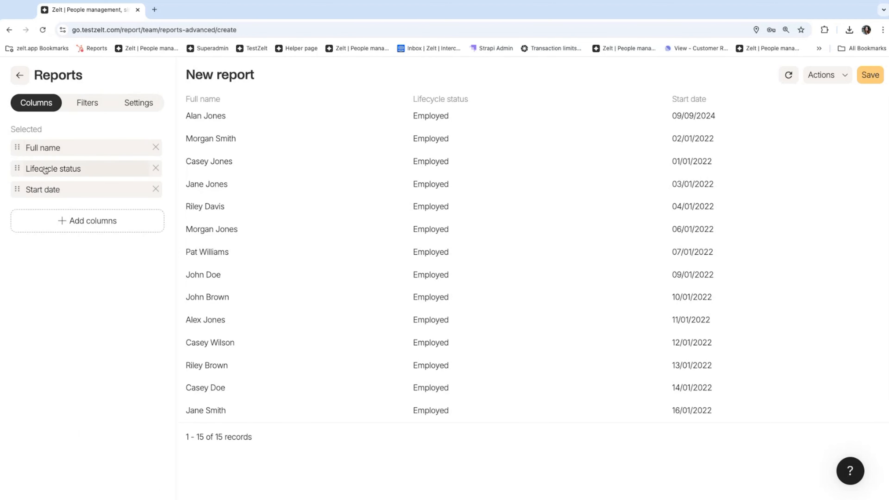
pyautogui.click(21, 77)
# - Log out of the manager's account and log back in with the HR manager's work email
pyautogui.moveTo(34, 467)
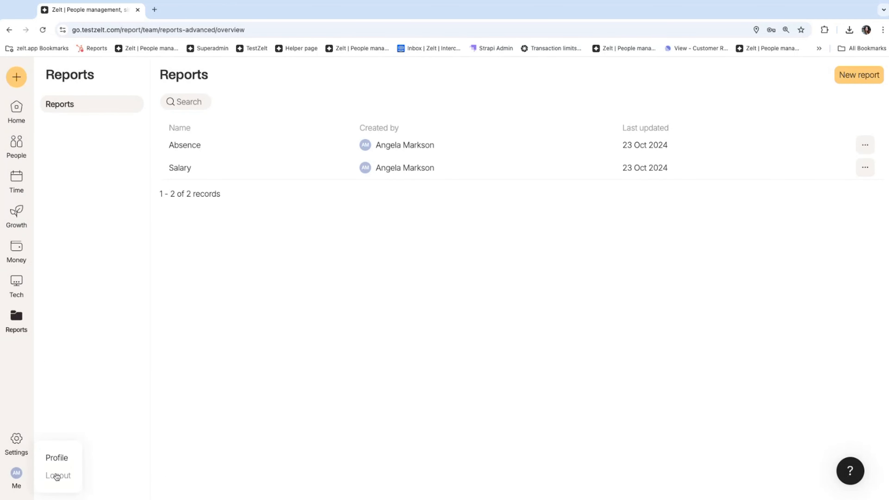
pyautogui.click(57, 475)
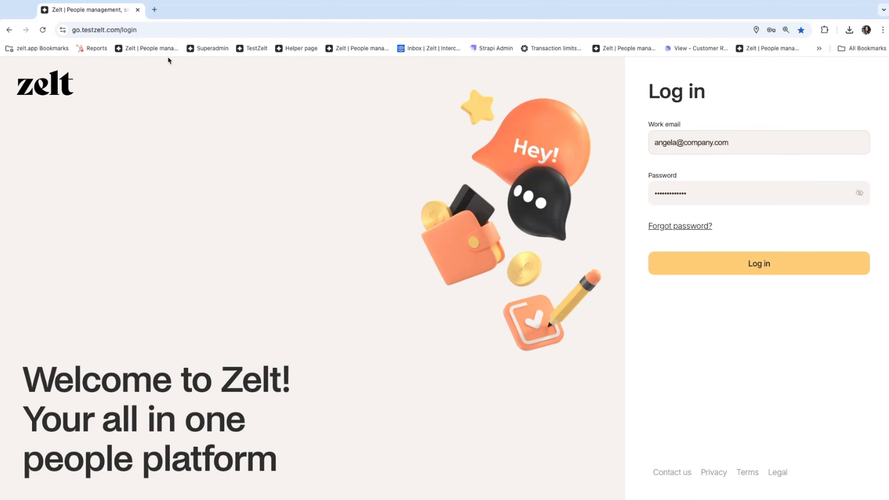
pyautogui.click(43, 29)
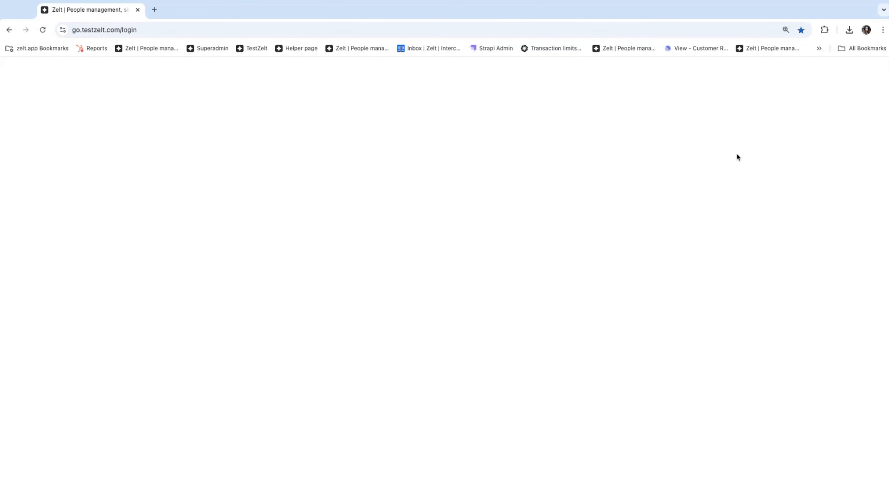
pyautogui.click(665, 143)
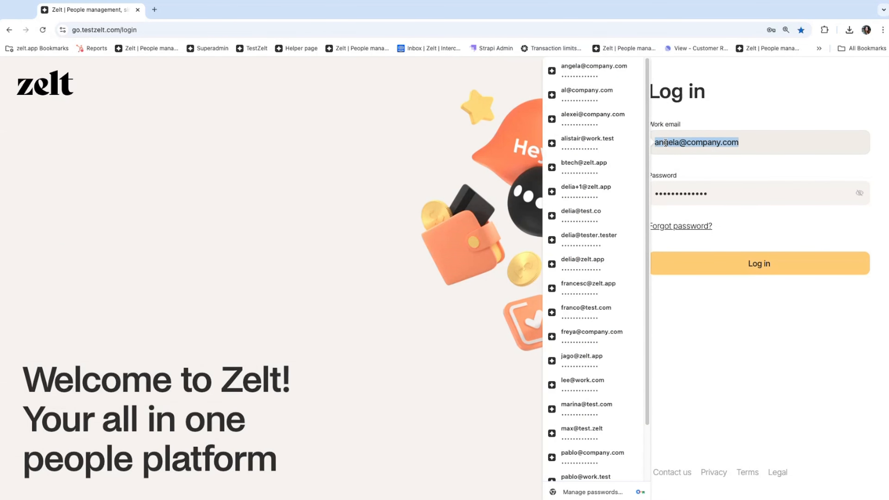
pyautogui.doubleClick(666, 142)
pyautogui.write('pablo')
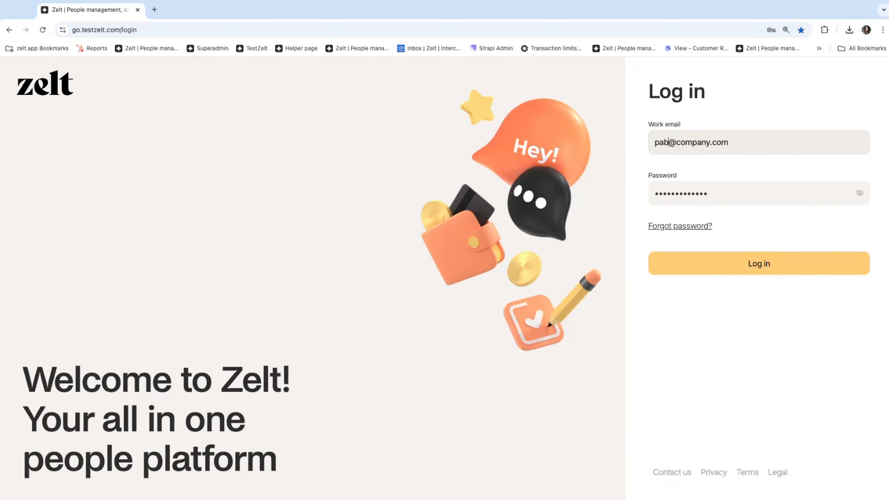
pyautogui.click(749, 165)
pyautogui.click(720, 257)
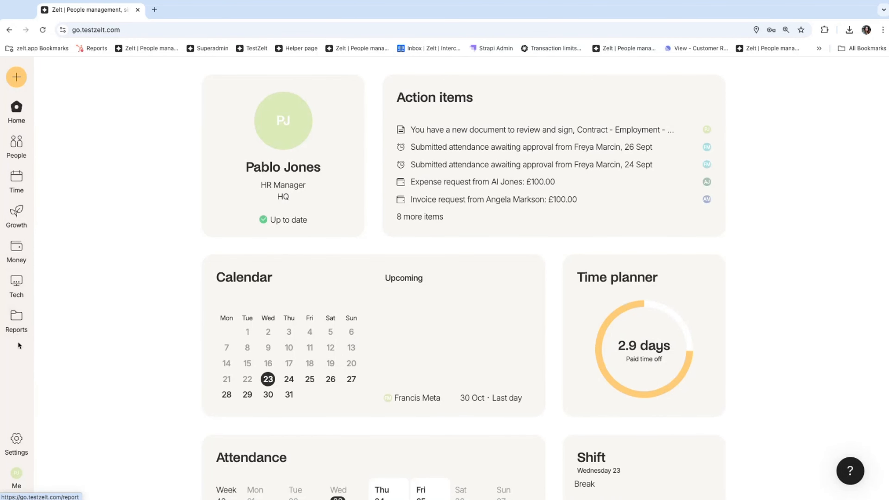
# - Open the Manager permission group's access list in the organisation settings
pyautogui.click(16, 440)
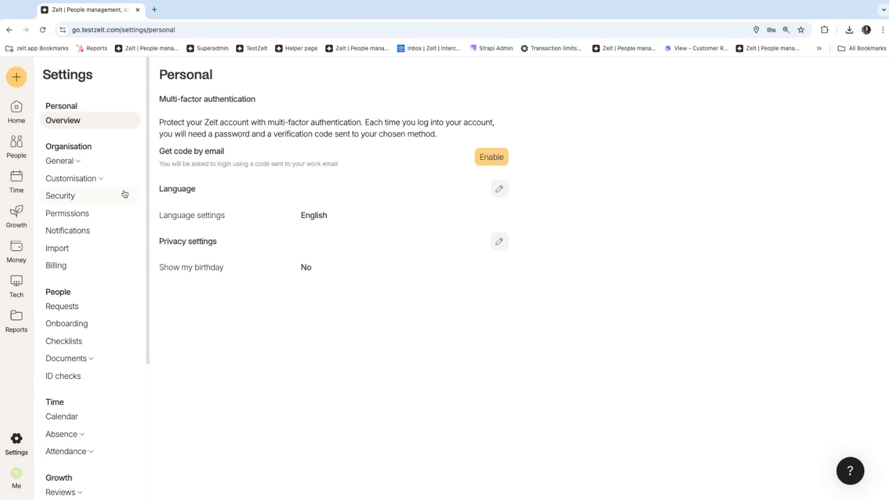
pyautogui.click(74, 217)
pyautogui.scroll(-4, 239, 315)
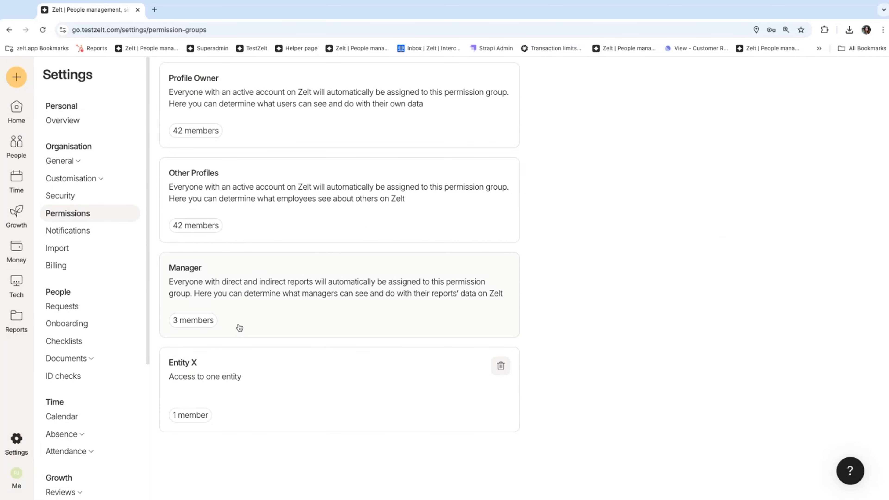
pyautogui.click(270, 292)
pyautogui.click(78, 136)
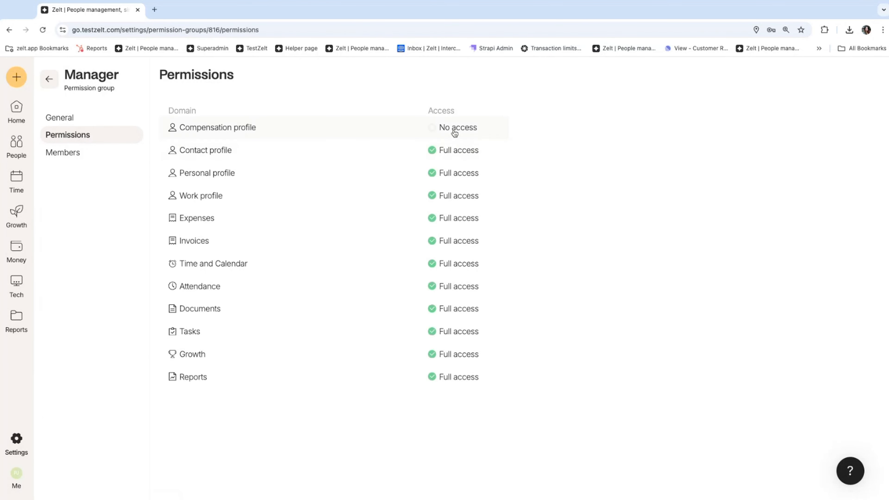
# - Give the Manager group full access to the Compensation profile by enabling all its permission scopes, and save
pyautogui.click(454, 132)
pyautogui.click(873, 111)
pyautogui.click(874, 140)
pyautogui.click(874, 169)
pyautogui.click(874, 198)
pyautogui.click(874, 228)
pyautogui.click(743, 471)
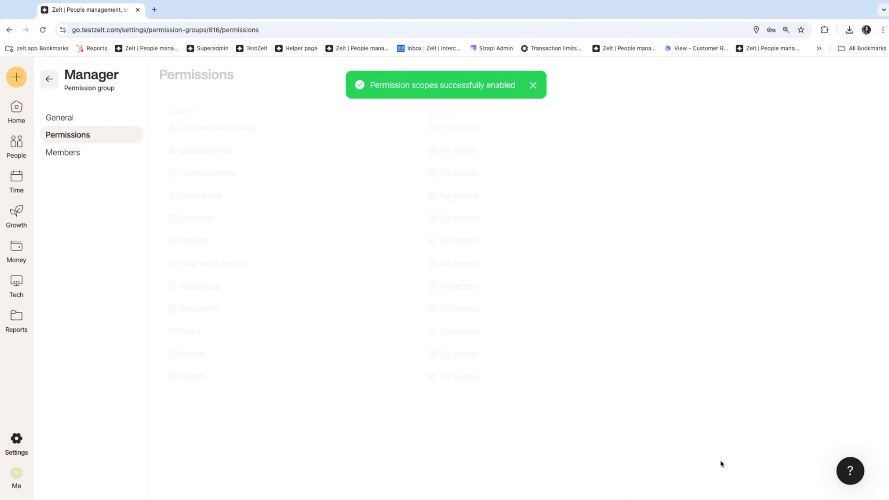
# - Log out of the HR manager's account and log in with the restricted manager's work email
pyautogui.click(17, 478)
pyautogui.click(52, 482)
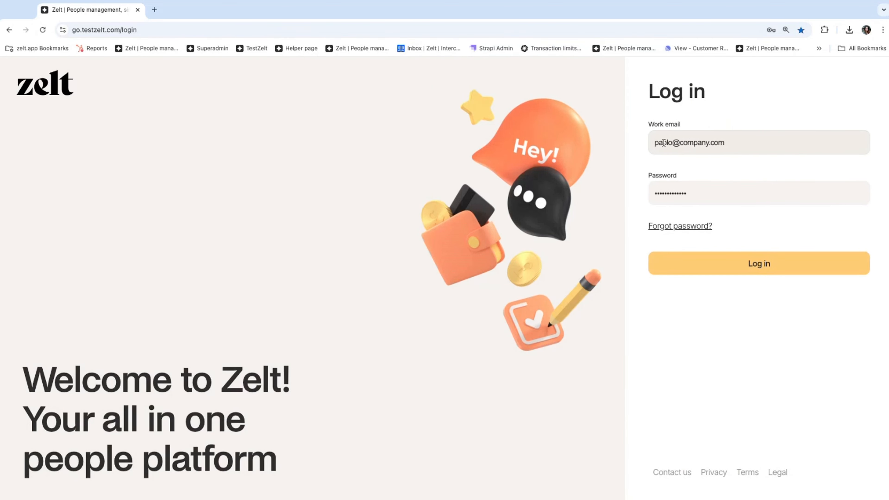
pyautogui.doubleClick(663, 142)
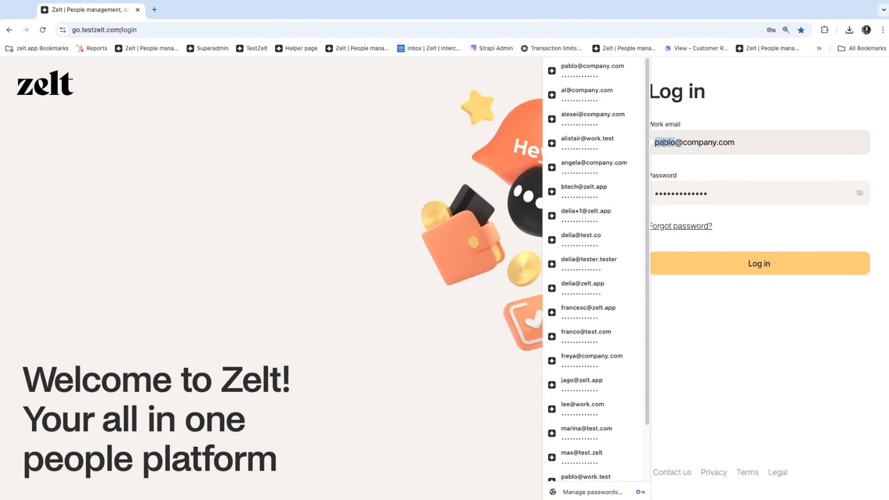
pyautogui.write('angela')
pyautogui.click(726, 175)
pyautogui.click(706, 274)
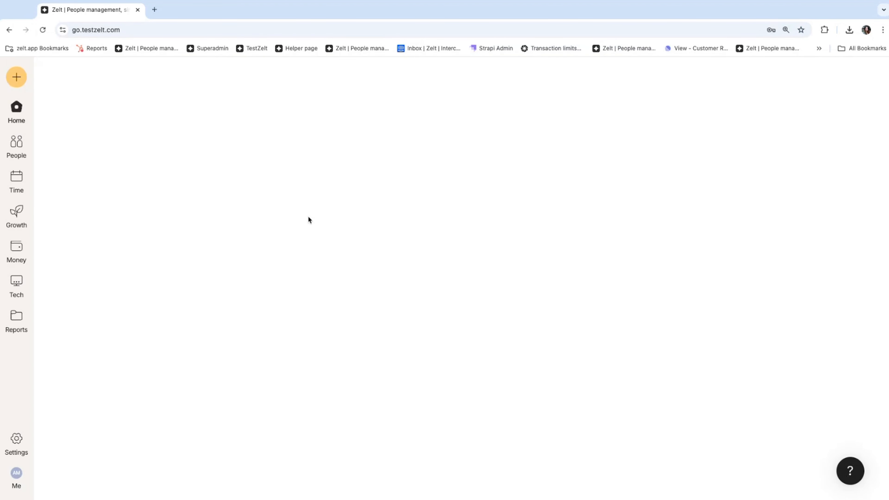
# - Open the manager's Salary report, examine the Salary basis and Rate columns, and return to the reports list
pyautogui.click(16, 317)
pyautogui.click(228, 170)
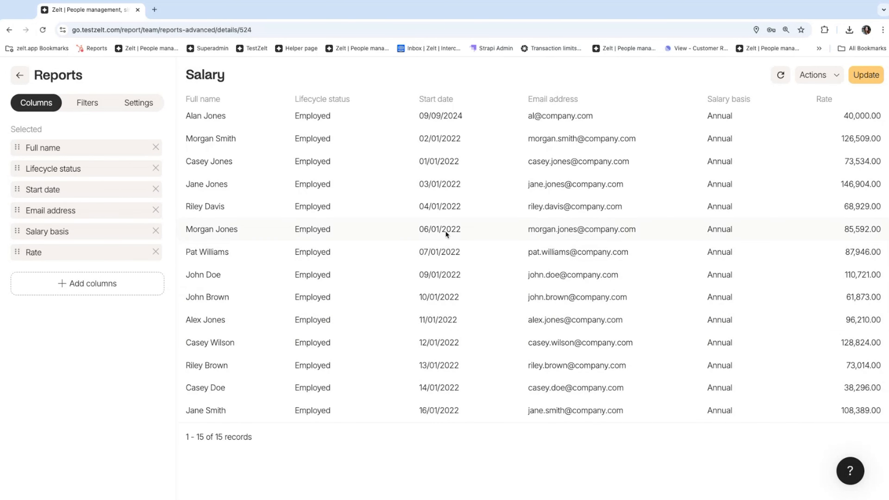
pyautogui.scroll(-1, 445, 231)
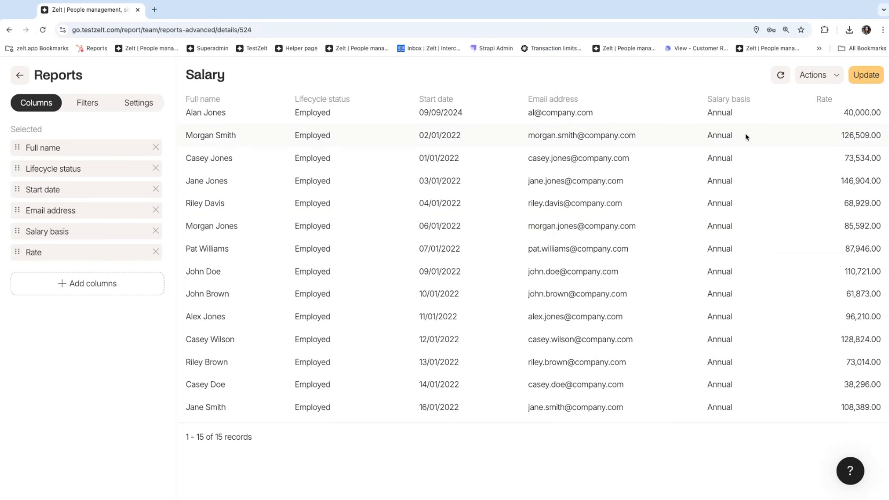
pyautogui.click(18, 76)
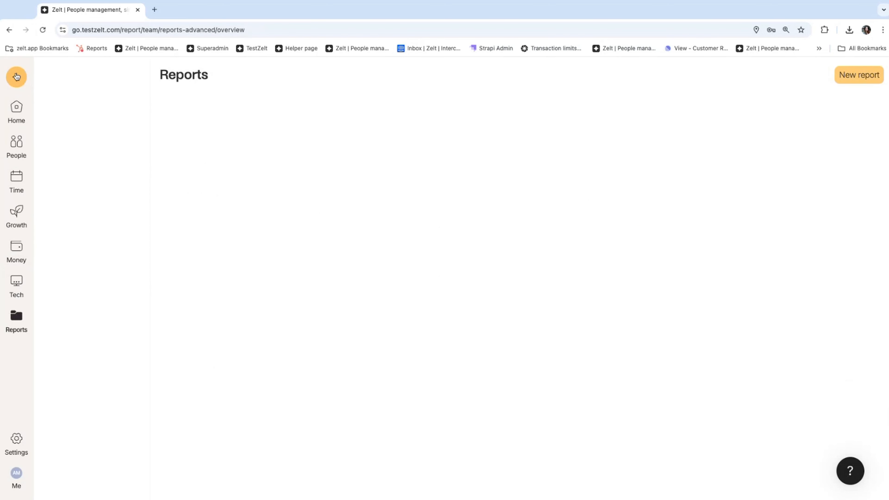
# - Start a new report, search its columns for "salary", select Salary basis, and leave without adding the column or saving
pyautogui.click(845, 74)
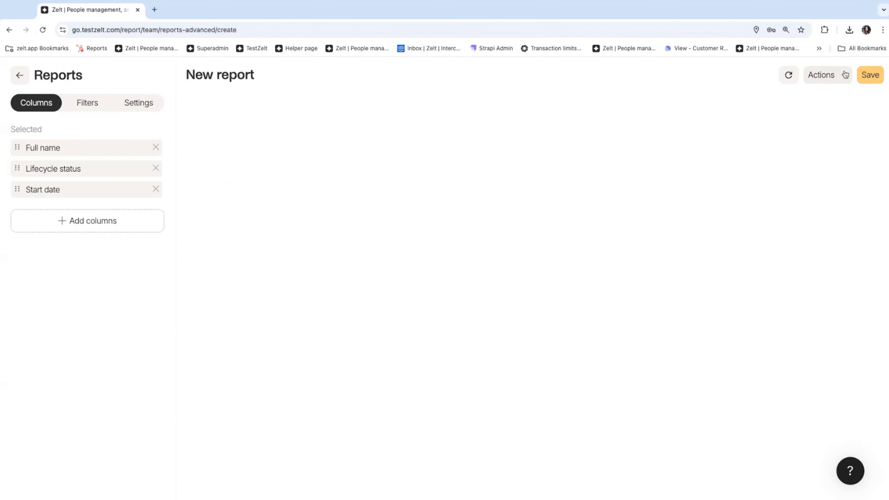
pyautogui.click(80, 227)
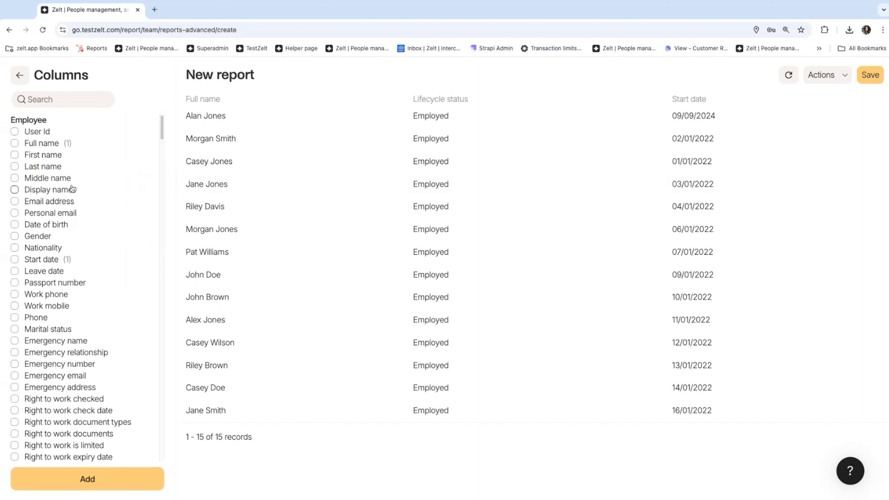
pyautogui.click(54, 100)
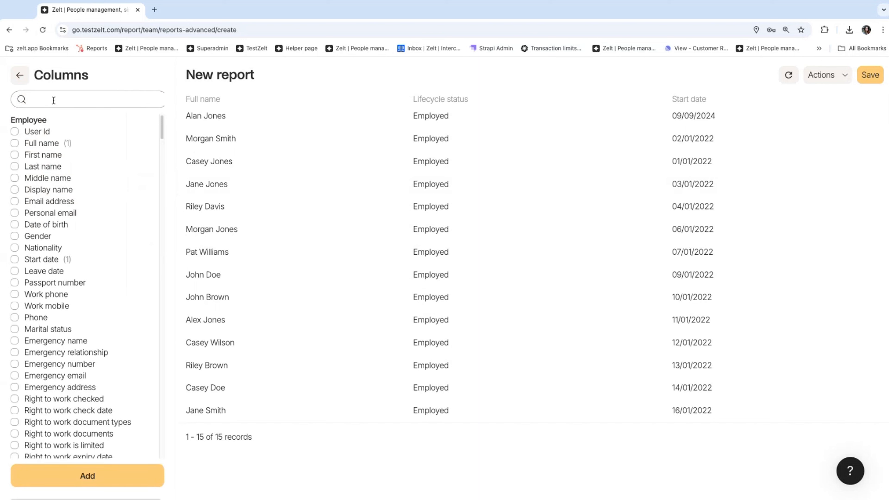
pyautogui.write('salary')
pyautogui.click(14, 131)
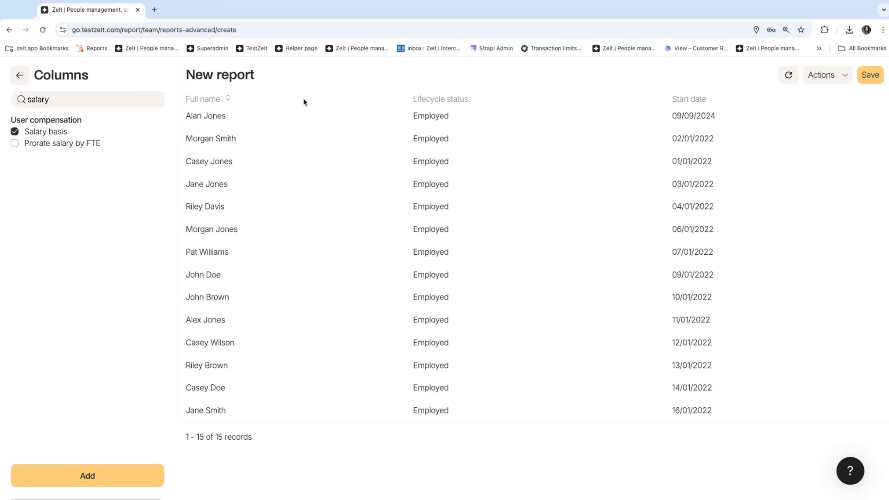
pyautogui.moveTo(602, 107); pyautogui.dragTo(196, 150)
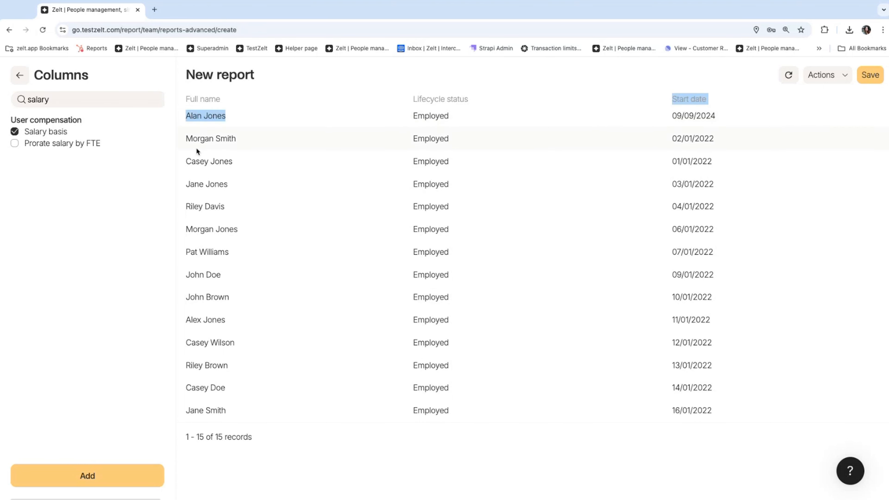
pyautogui.click(22, 78)
pyautogui.click(20, 75)
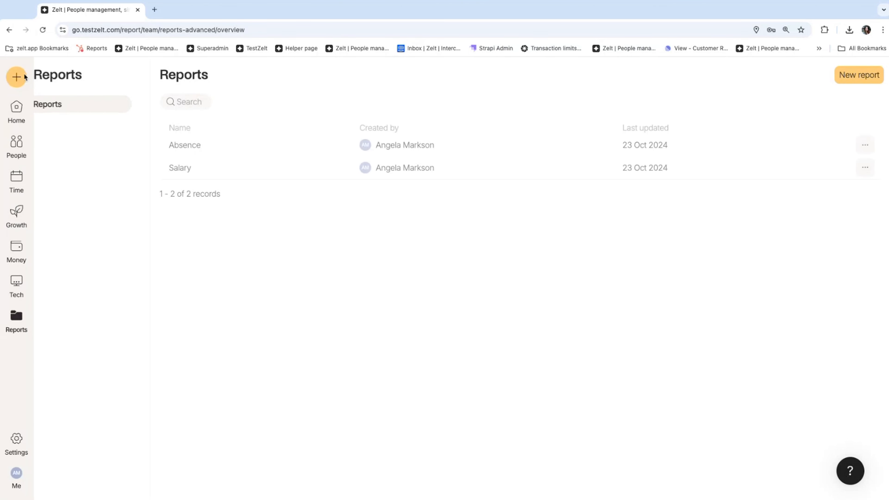
# - Reopen the Salary report to review which employees it covers, and go back to the reports list
pyautogui.click(194, 171)
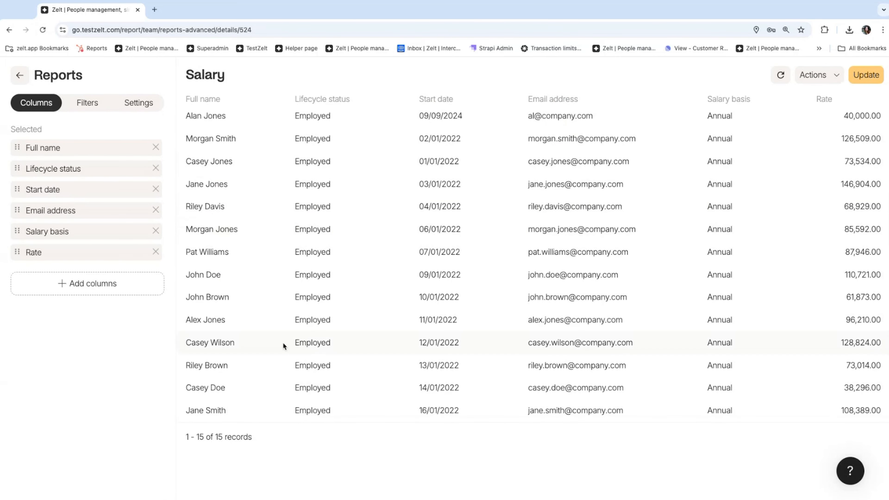
pyautogui.scroll(-1, 283, 342)
pyautogui.scroll(1, 238, 217)
pyautogui.click(20, 75)
# - Switch back to the HR manager's account using the work email and open the company-wide reports list
pyautogui.moveTo(21, 473)
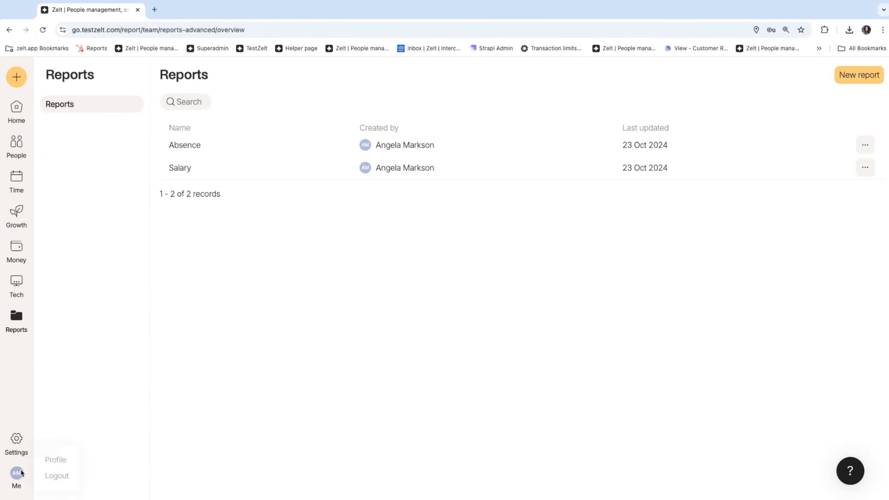
pyautogui.click(56, 475)
pyautogui.click(43, 30)
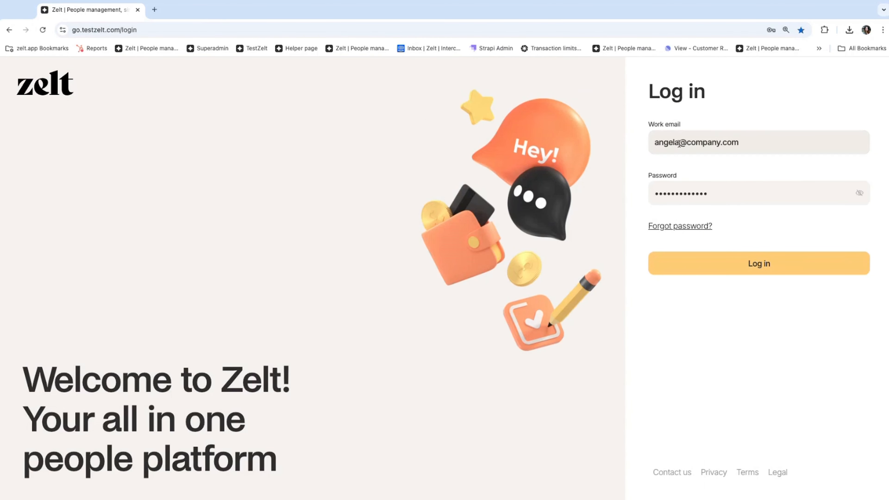
pyautogui.doubleClick(679, 143)
pyautogui.write('pablo')
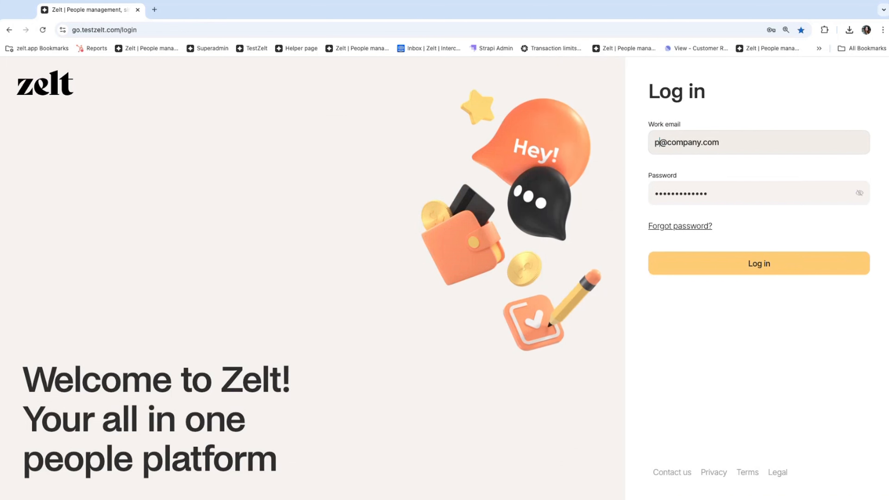
pyautogui.click(750, 163)
pyautogui.click(695, 263)
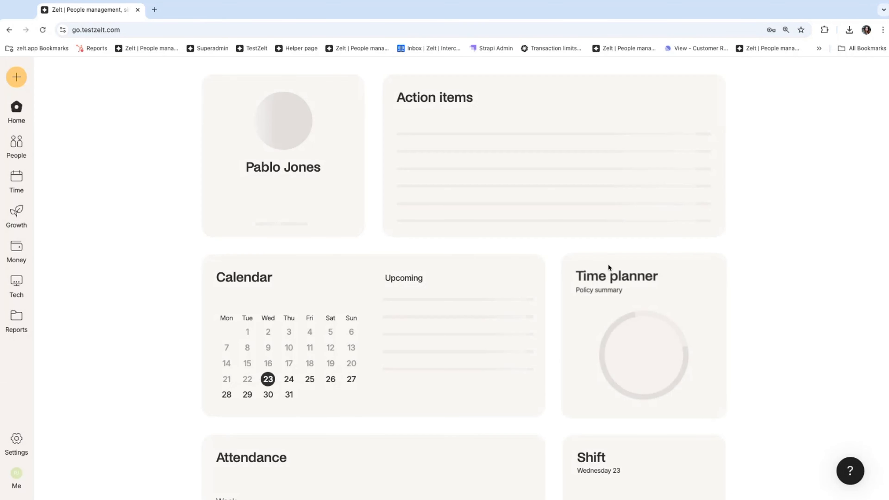
pyautogui.click(16, 317)
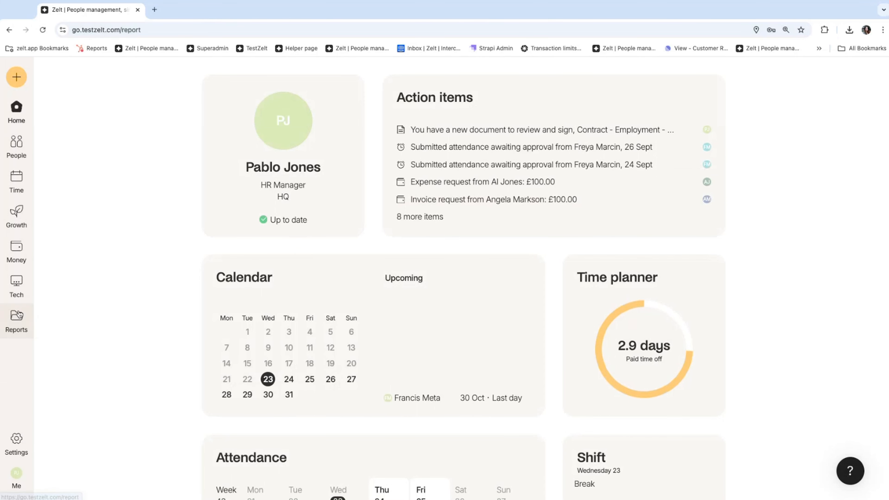
pyautogui.click(71, 156)
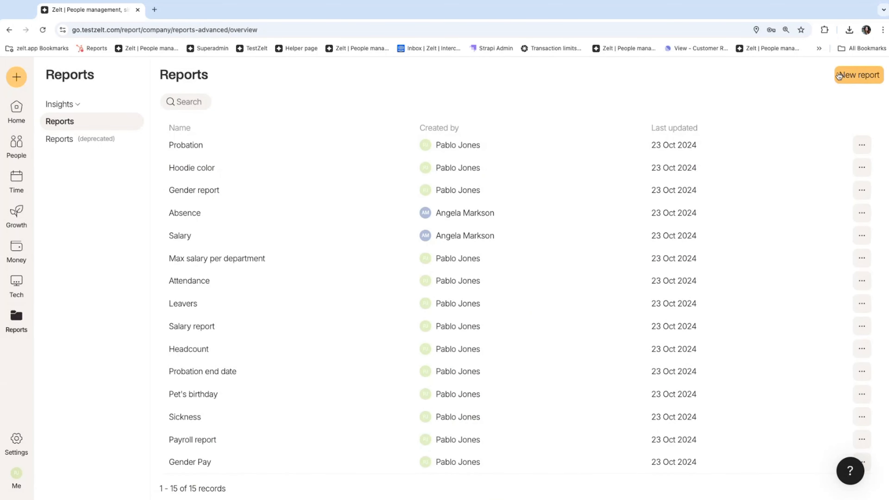
# - Open the Entity X permission group and examine its access level for each domain
pyautogui.click(16, 440)
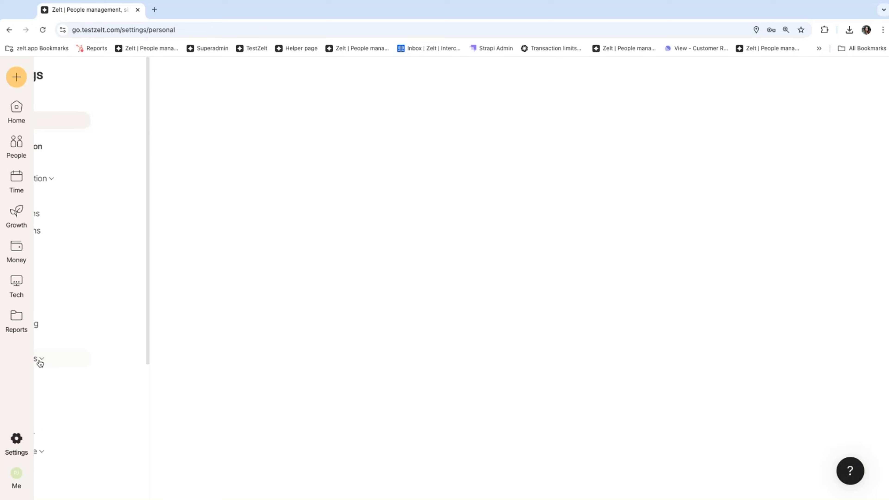
pyautogui.click(76, 219)
pyautogui.scroll(-1, 288, 350)
pyautogui.click(288, 389)
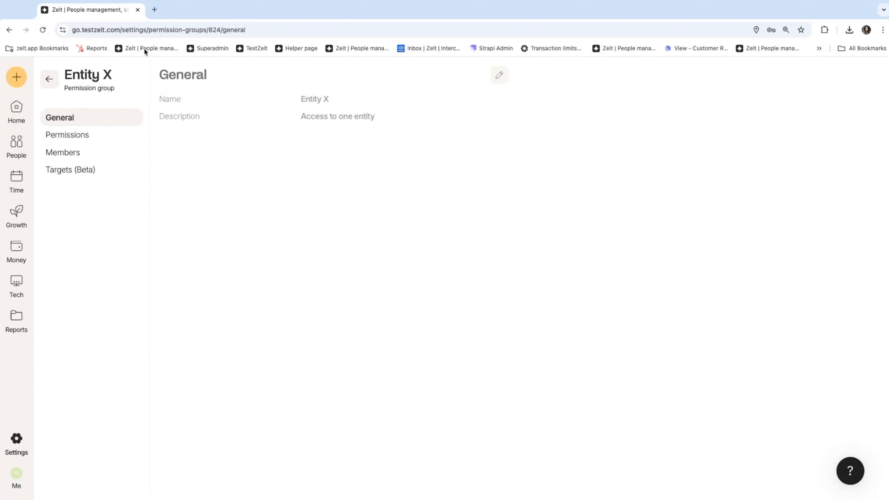
pyautogui.click(96, 139)
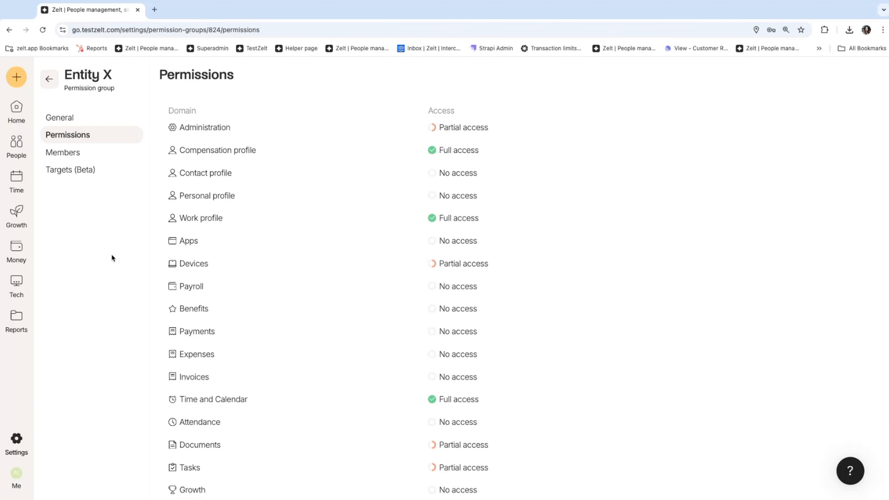
# - Set the Manager permission group's levels of reports to All direct and indirect, and save the option
pyautogui.click(16, 440)
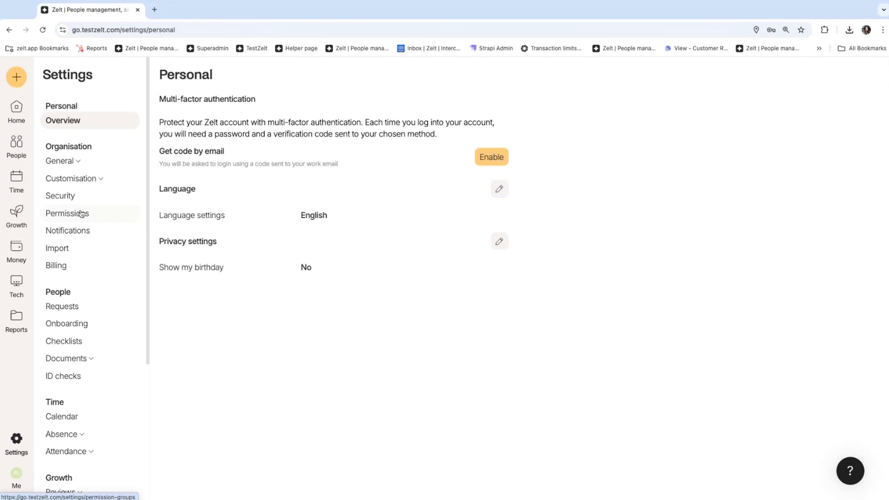
pyautogui.click(75, 215)
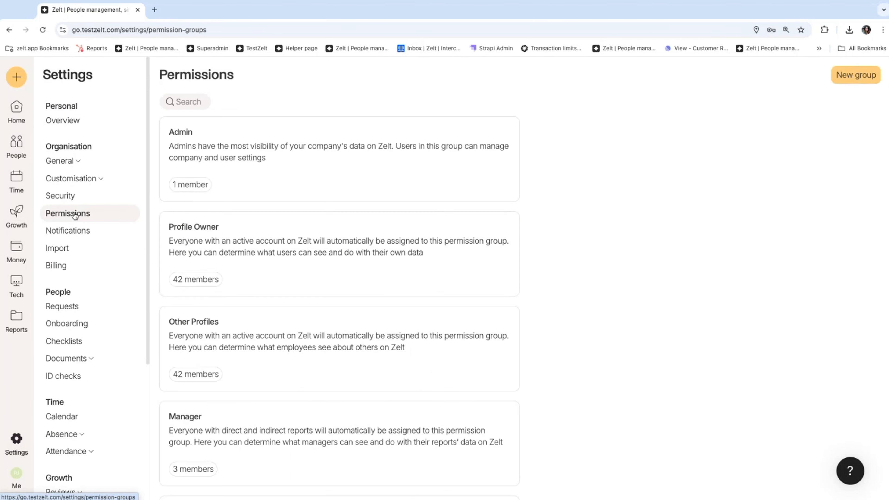
pyautogui.scroll(-4, 260, 355)
pyautogui.click(269, 307)
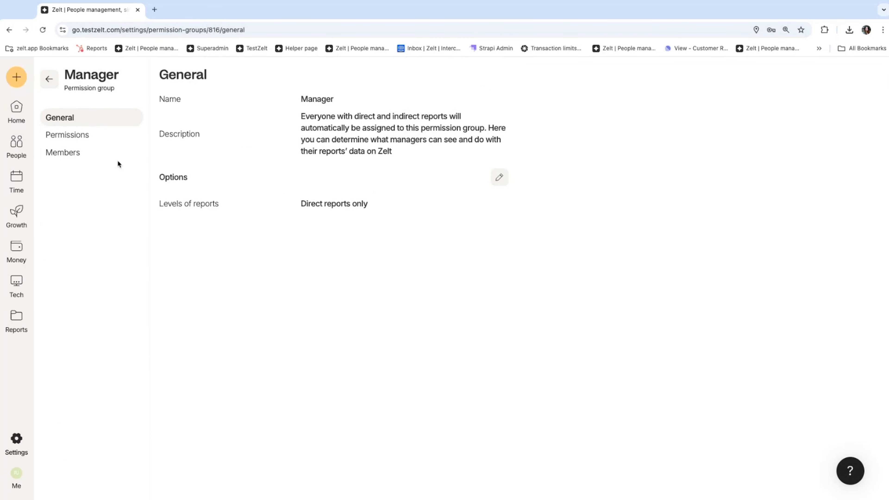
pyautogui.moveTo(374, 204)
pyautogui.mouseDown()
pyautogui.moveTo(298, 204)
pyautogui.moveTo(375, 204)
pyautogui.mouseUp()
pyautogui.click(299, 205)
pyautogui.click(375, 204)
pyautogui.click(499, 177)
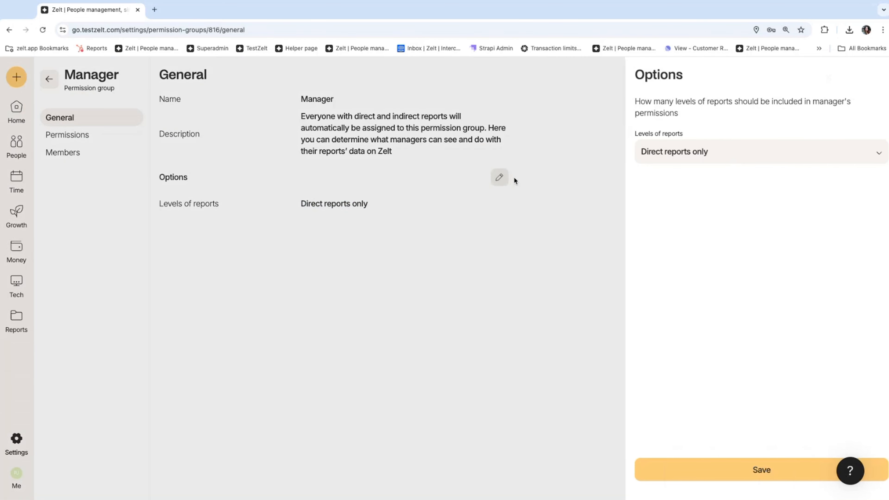
pyautogui.click(725, 157)
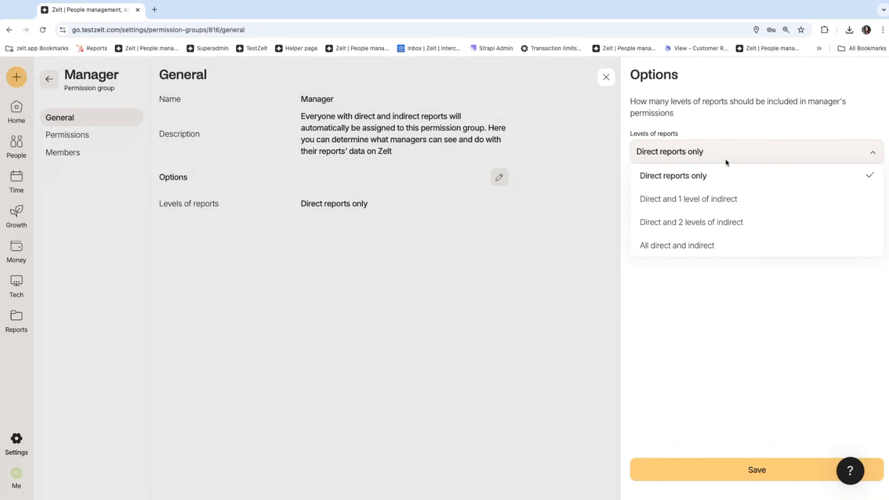
pyautogui.click(699, 245)
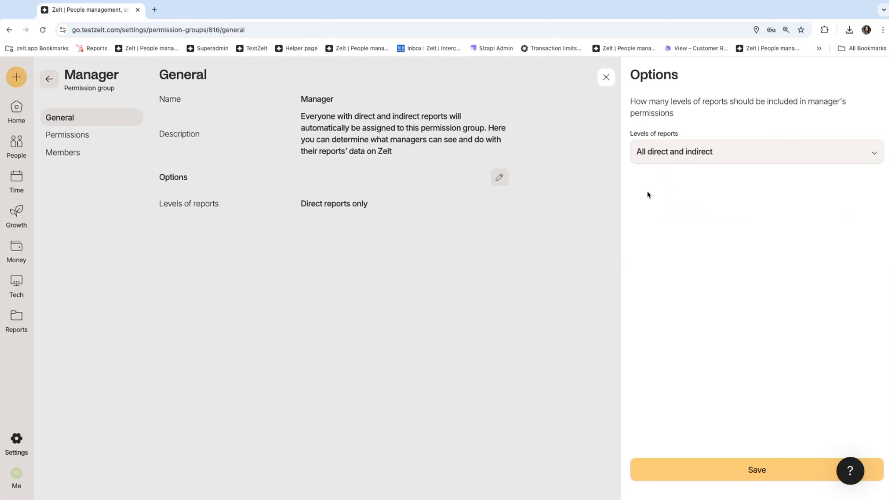
pyautogui.click(724, 470)
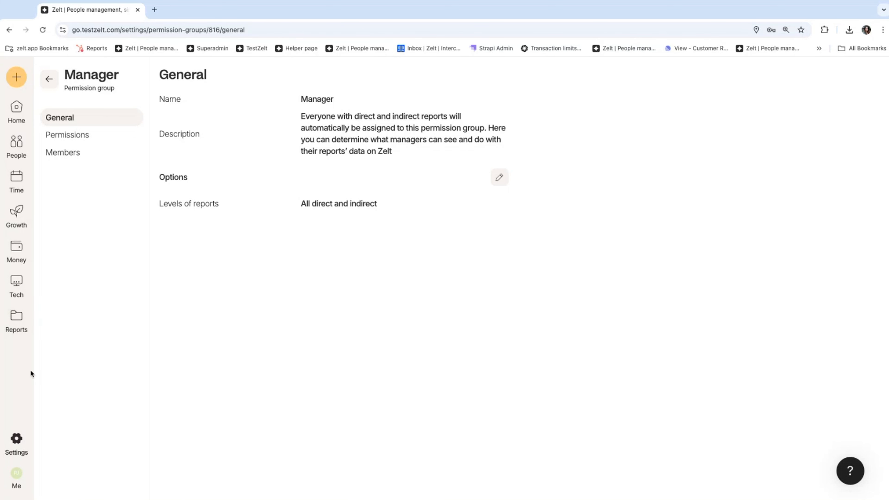
# - Start a new company report and add the Leave date column to it
pyautogui.click(16, 439)
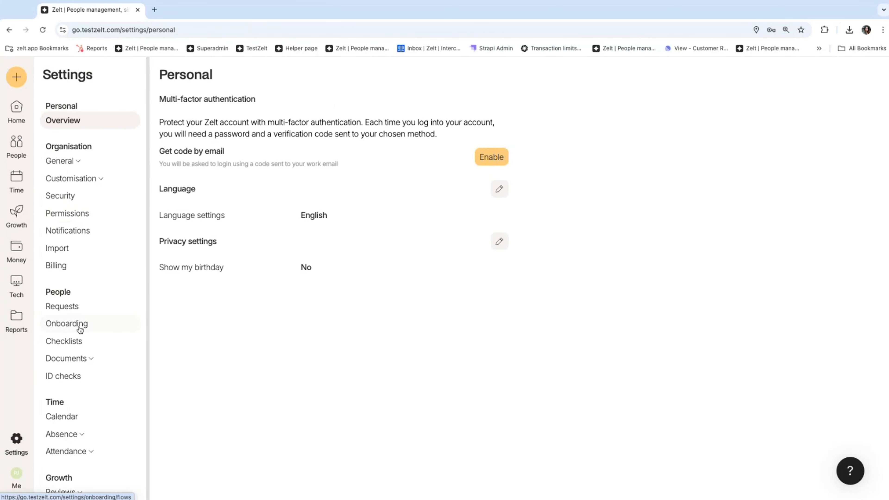
pyautogui.click(16, 319)
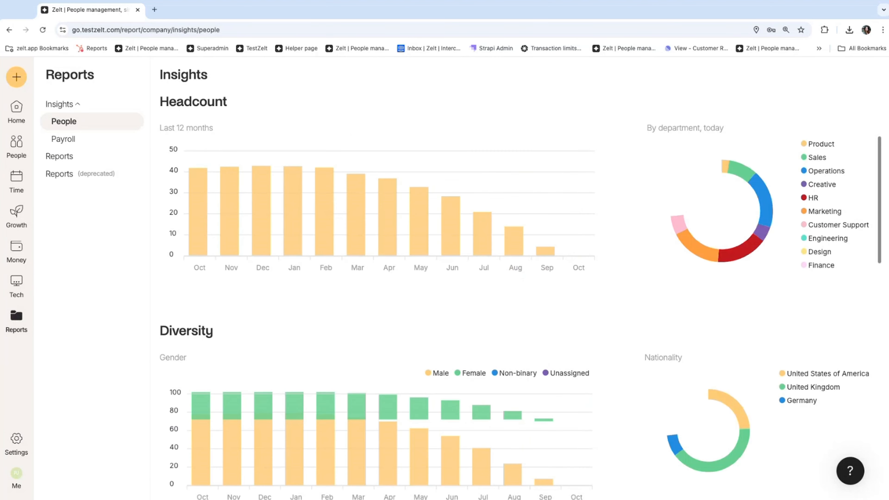
pyautogui.click(83, 159)
pyautogui.click(856, 75)
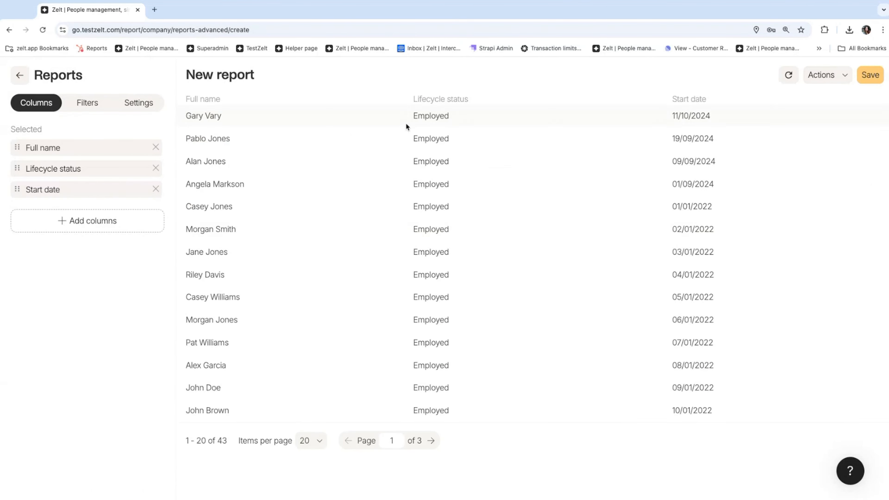
pyautogui.click(90, 219)
pyautogui.write('leave')
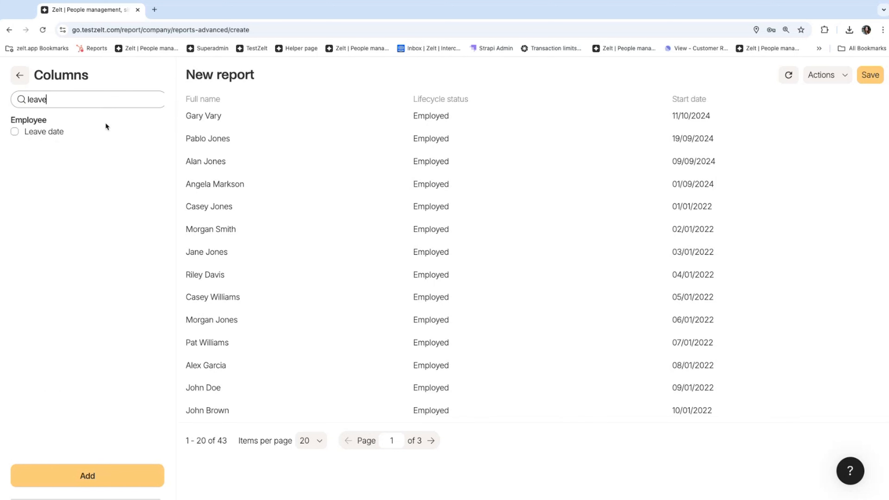
pyautogui.click(30, 136)
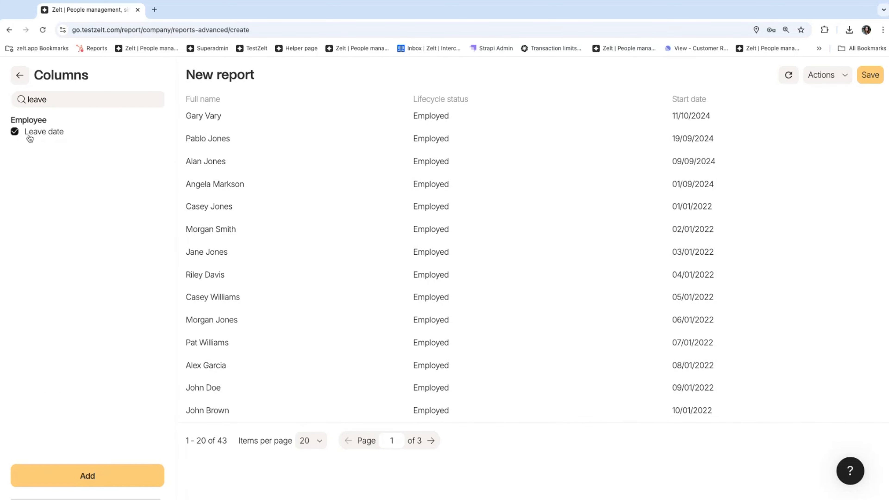
pyautogui.click(102, 471)
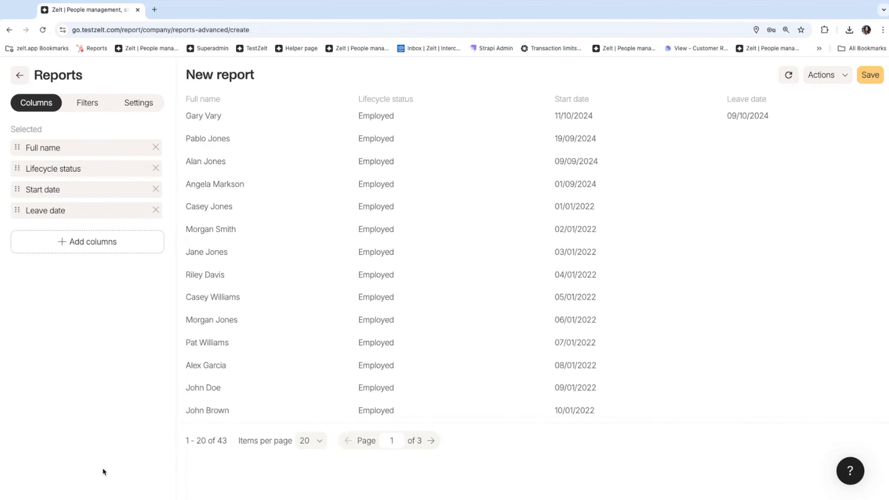
# - Remove the report's lifecycle status filter, along with the Lifecycle status and Start date columns
pyautogui.click(87, 103)
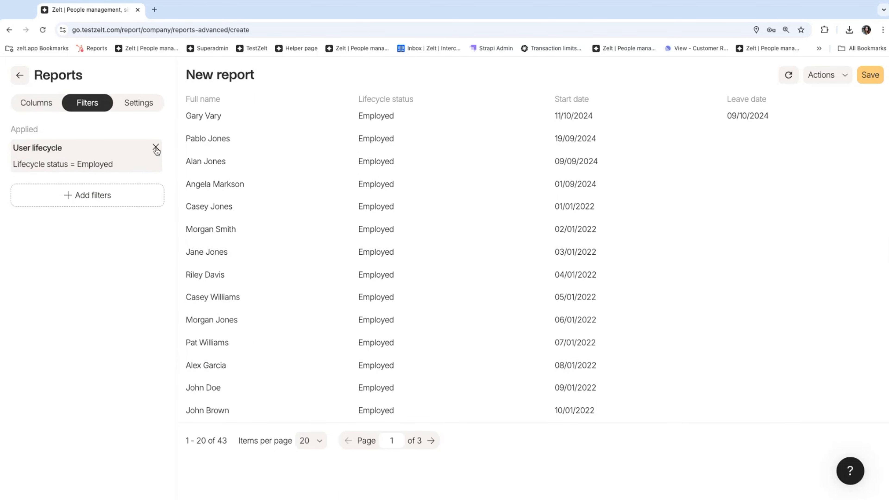
pyautogui.click(156, 148)
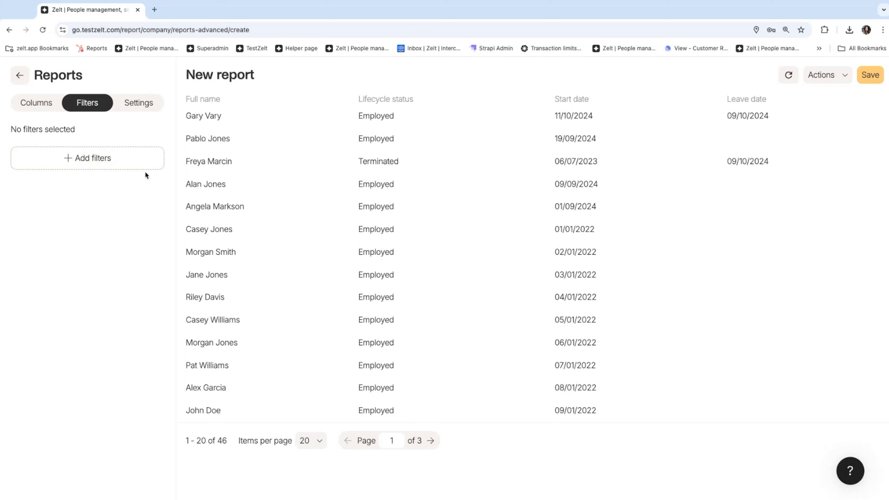
pyautogui.click(54, 103)
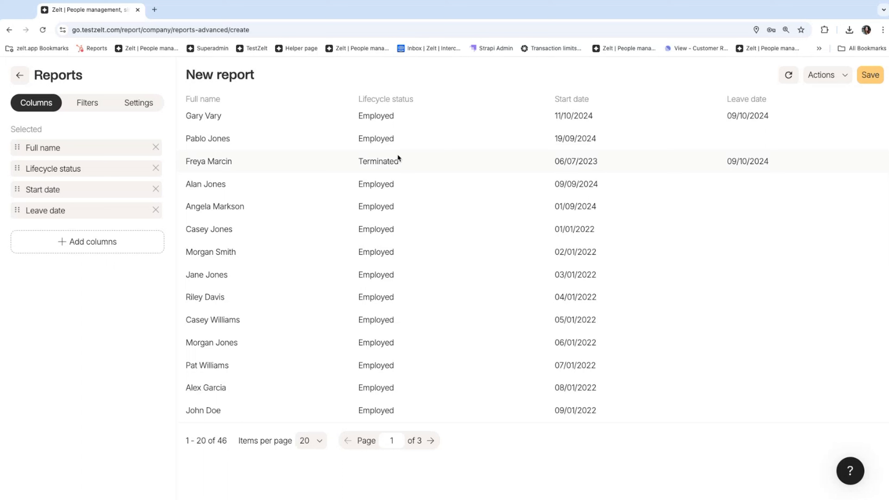
pyautogui.click(155, 169)
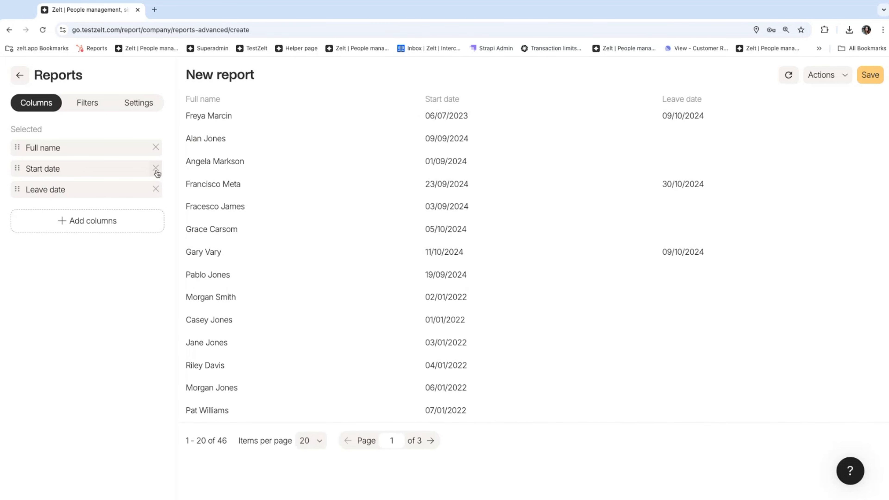
pyautogui.click(155, 169)
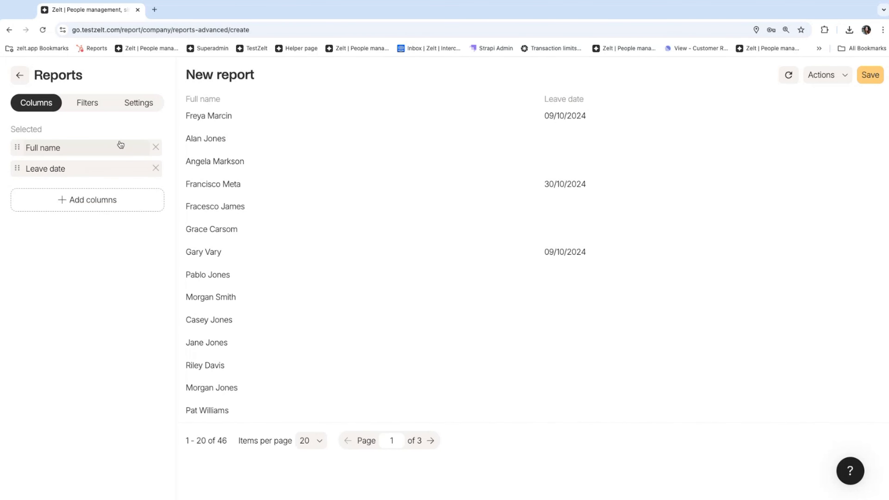
# - Add a Leave date filter using the Is between operator, with a start date of 01/01/2024
pyautogui.click(87, 103)
pyautogui.click(93, 158)
pyautogui.click(76, 98)
pyautogui.write('leave')
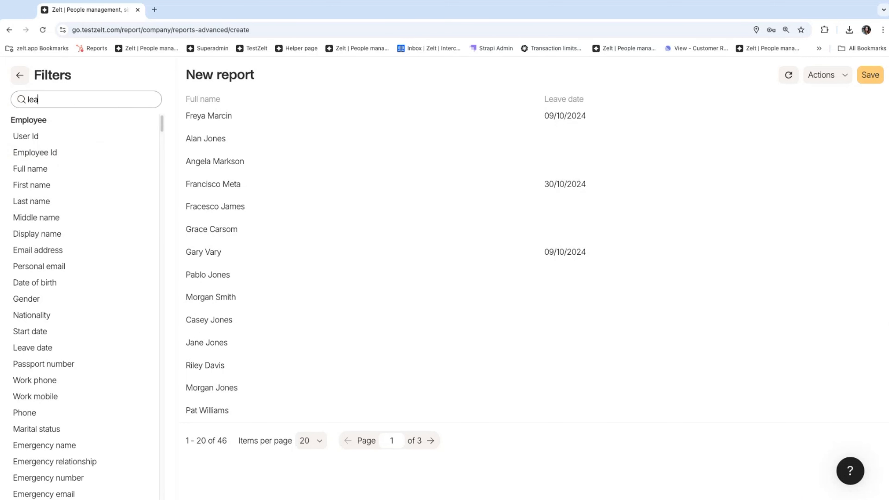
pyautogui.click(56, 135)
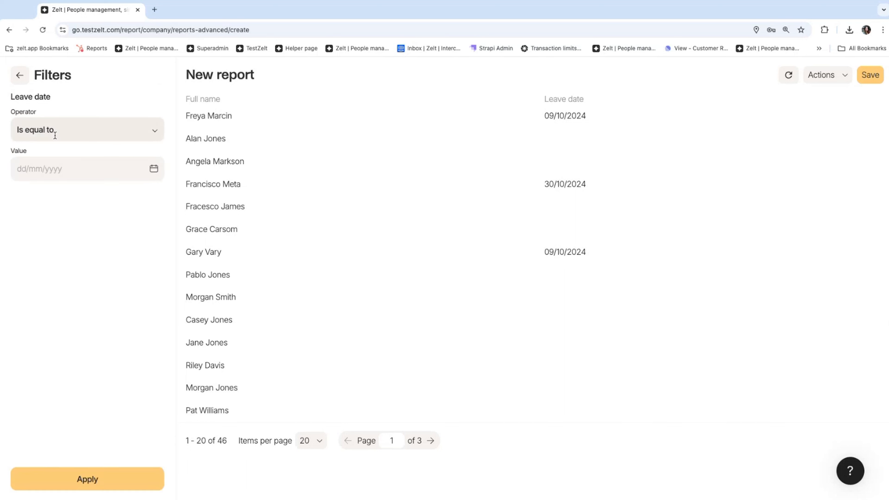
pyautogui.click(81, 132)
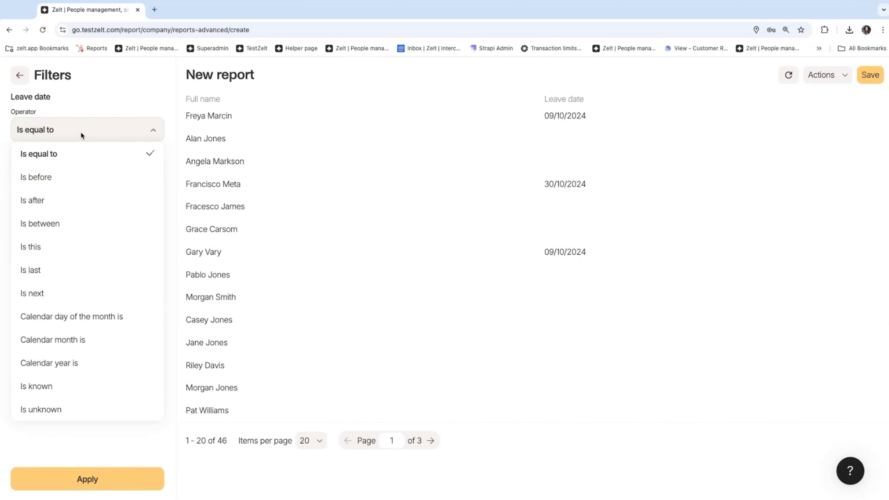
pyautogui.click(98, 224)
pyautogui.click(73, 169)
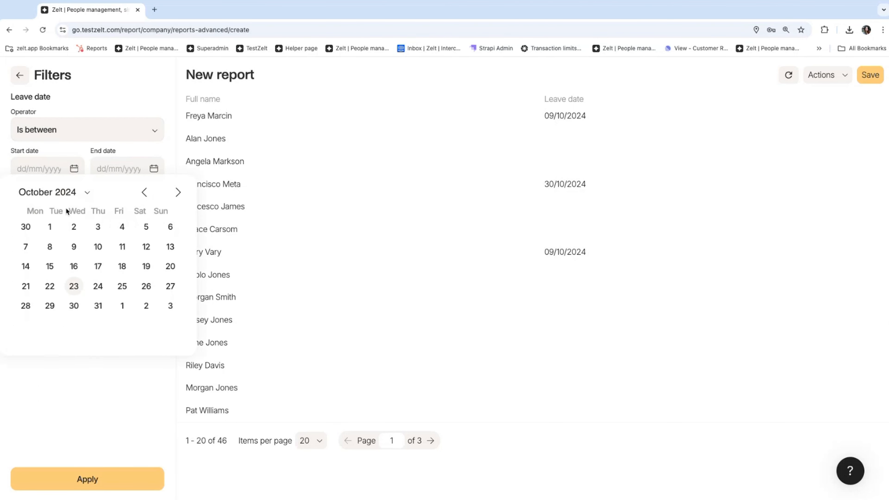
pyautogui.click(142, 193)
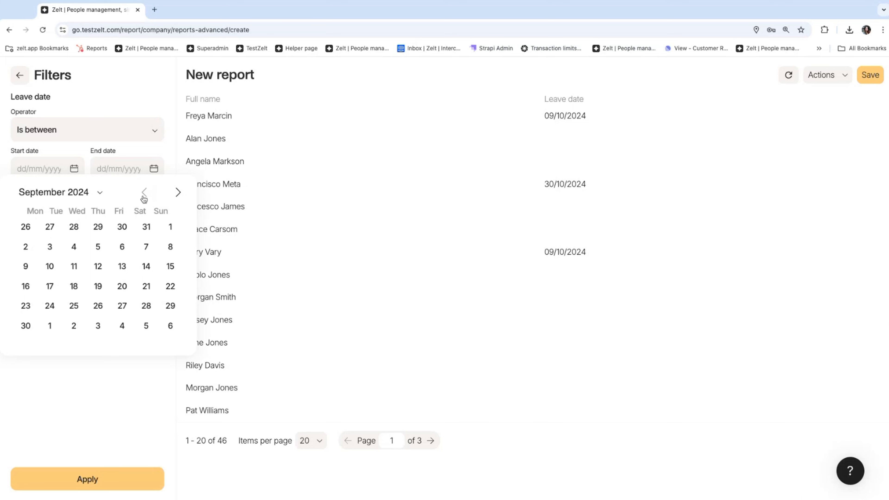
pyautogui.click(99, 192)
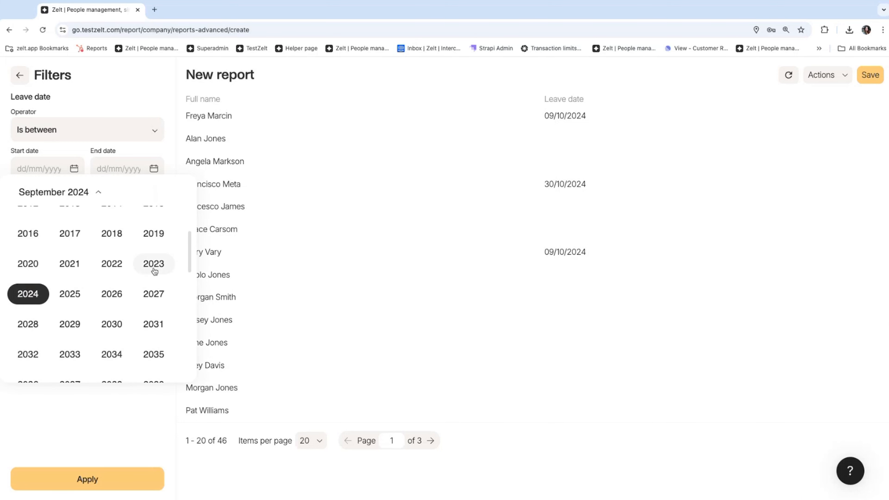
pyautogui.click(23, 294)
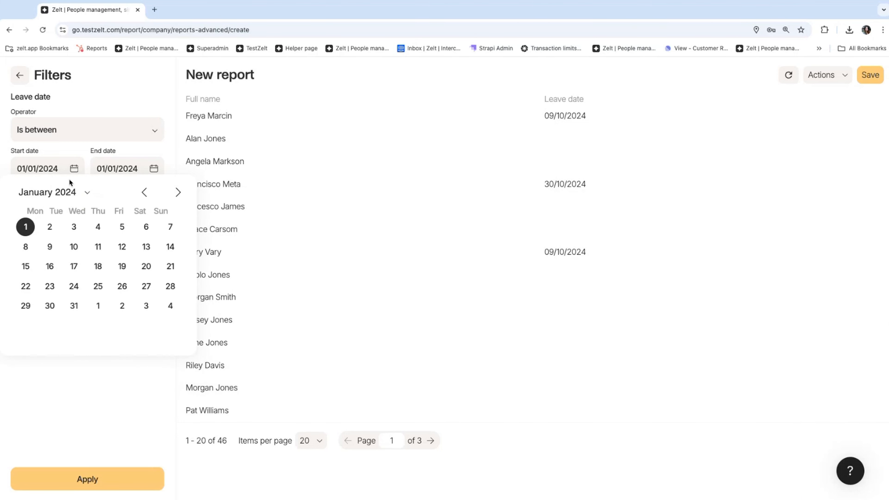
# - Set the Leave date filter's end date to 31/10/2024 and apply the filter
pyautogui.click(156, 170)
pyautogui.click(157, 171)
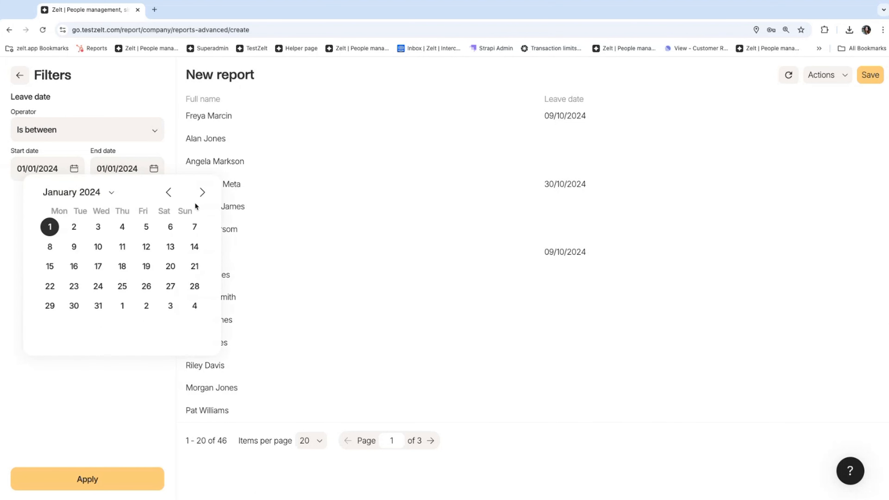
pyautogui.click(111, 192)
pyautogui.click(74, 294)
pyautogui.click(196, 193)
pyautogui.click(197, 193)
pyautogui.click(196, 194)
pyautogui.click(195, 194)
pyautogui.click(196, 194)
pyautogui.click(195, 195)
pyautogui.click(196, 195)
pyautogui.click(195, 195)
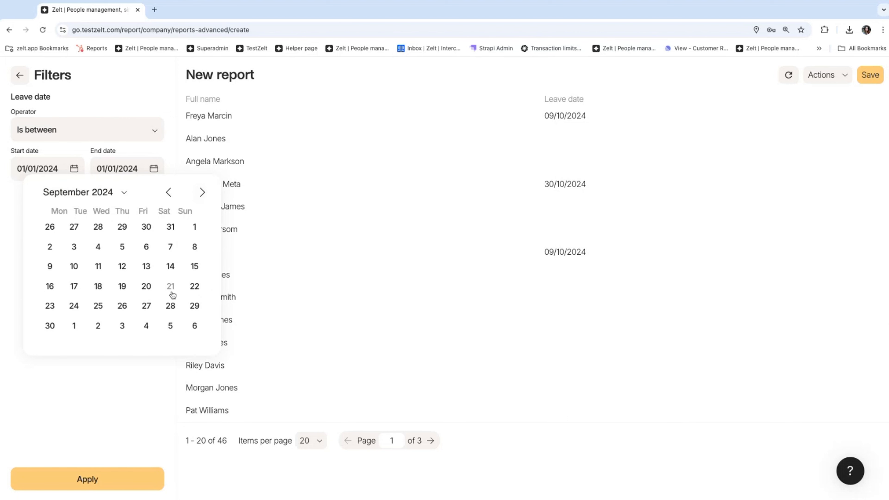
pyautogui.click(203, 192)
pyautogui.click(123, 306)
pyautogui.click(110, 479)
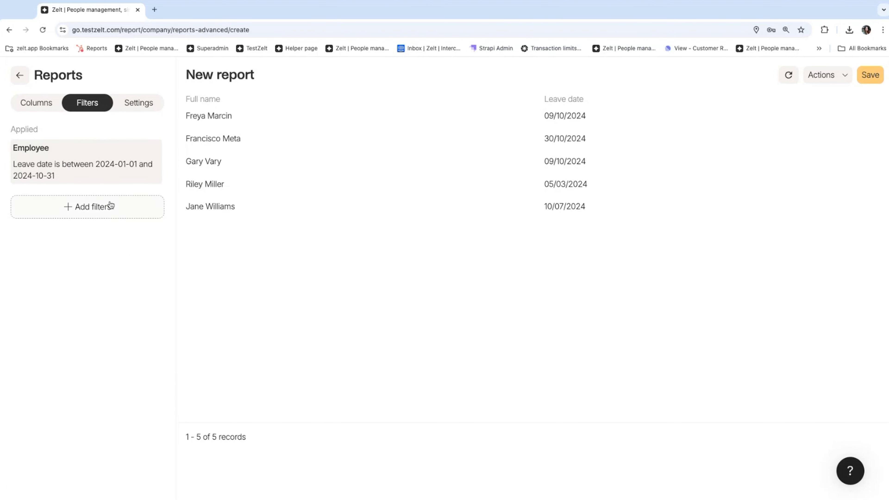
# - Change the Leave date filter to Is last with the Last 90 days range, and apply it
pyautogui.click(78, 162)
pyautogui.click(116, 131)
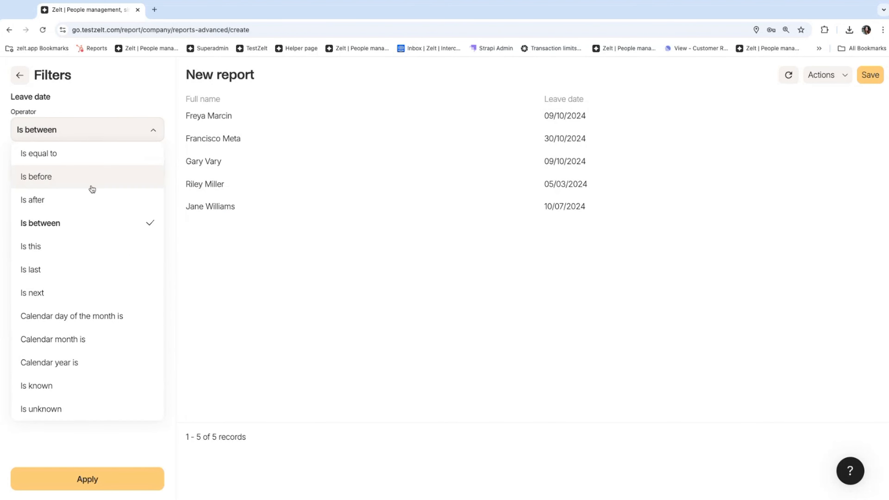
pyautogui.click(57, 276)
pyautogui.click(90, 174)
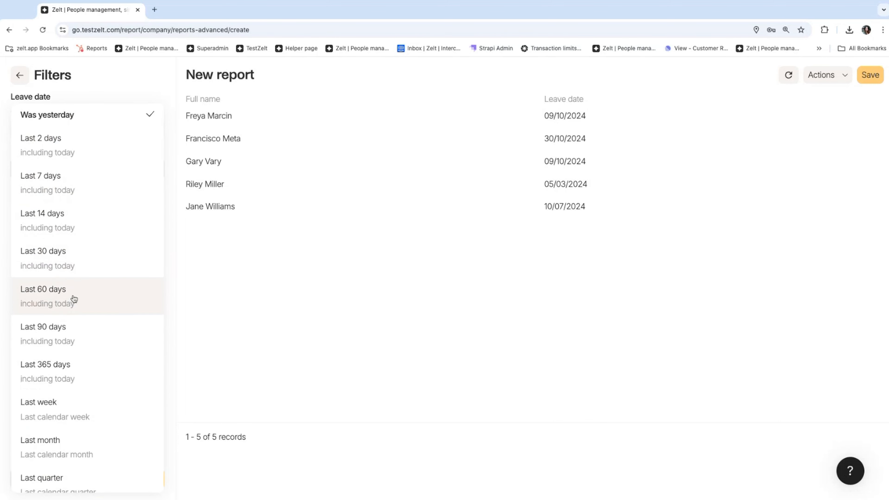
pyautogui.scroll(-1, 72, 308)
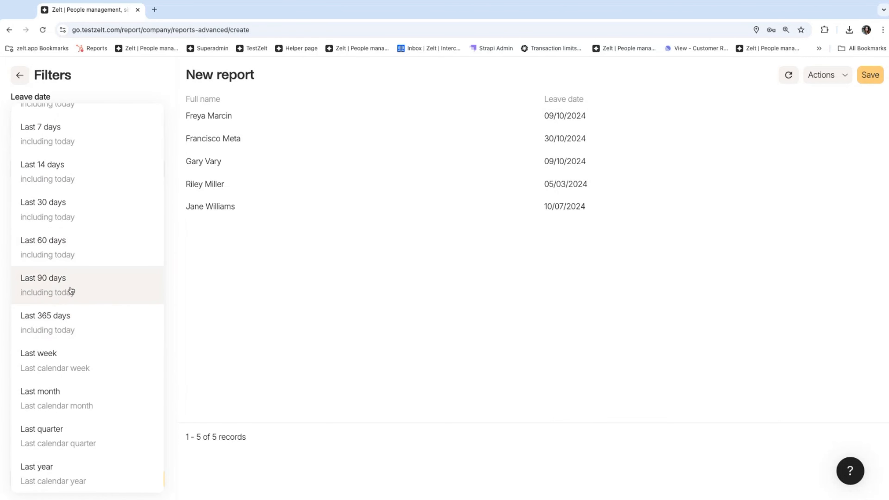
pyautogui.click(71, 290)
pyautogui.click(93, 476)
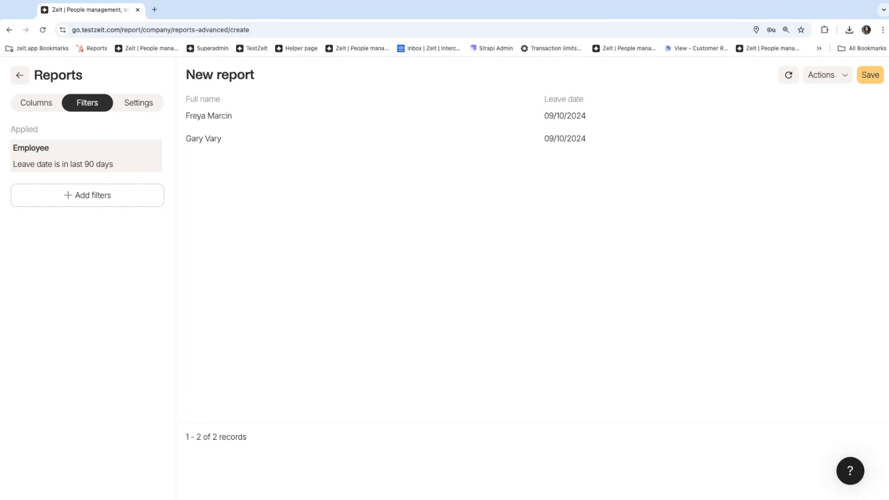
# - Leave the unsaved leavers report and open the Entity X permission group's members and permissions in the organisation settings
pyautogui.click(19, 75)
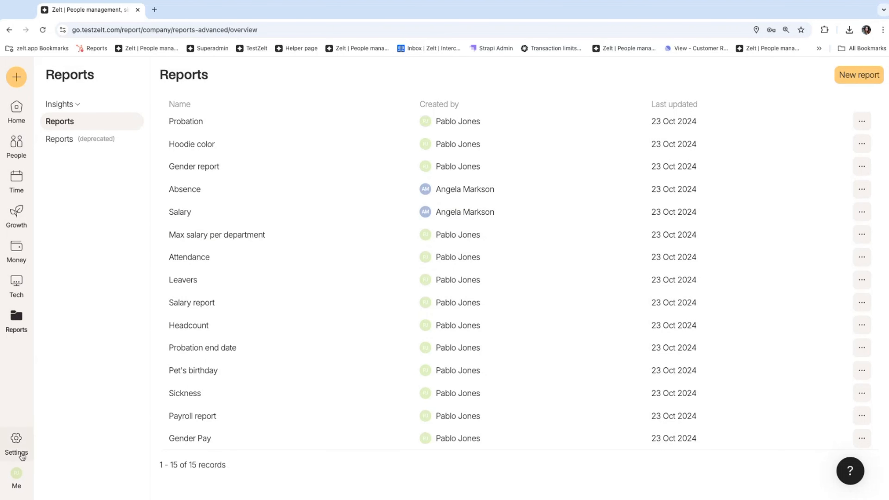
pyautogui.click(16, 439)
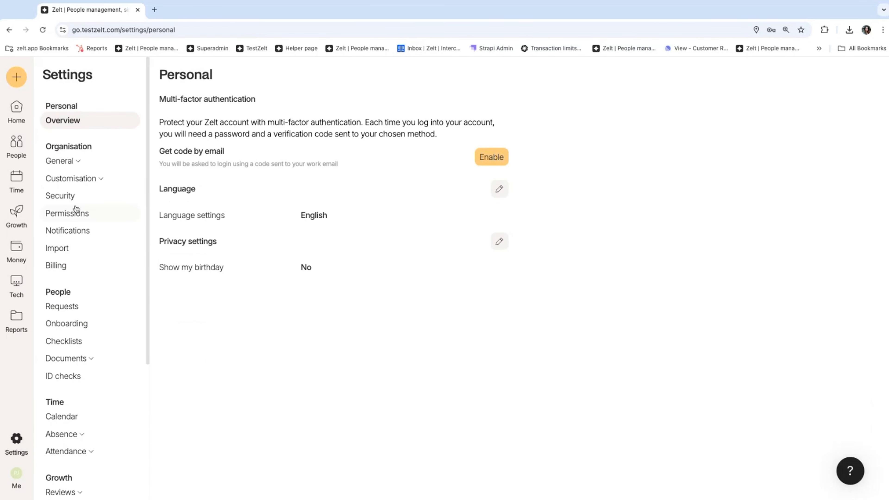
pyautogui.click(74, 219)
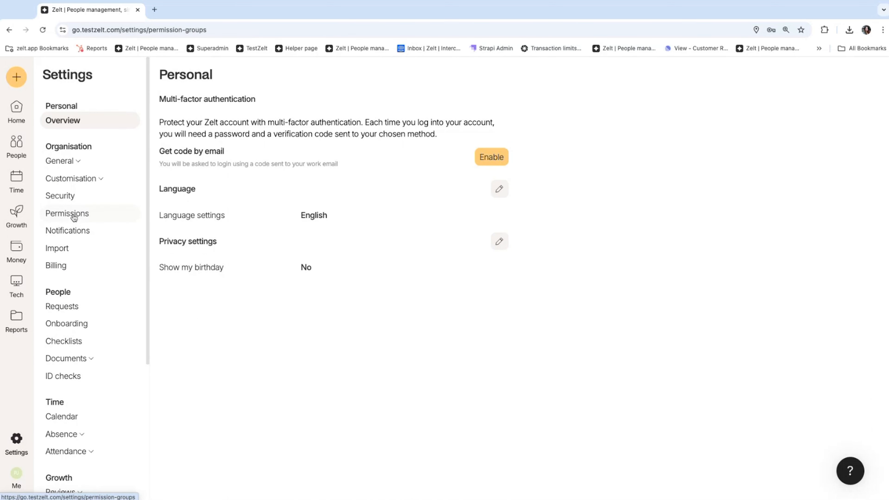
pyautogui.scroll(-4, 230, 345)
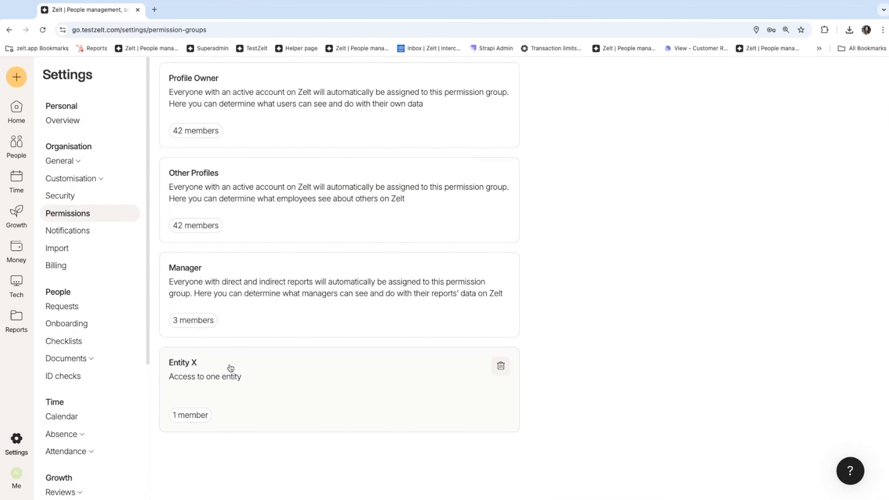
pyautogui.click(260, 374)
pyautogui.click(105, 147)
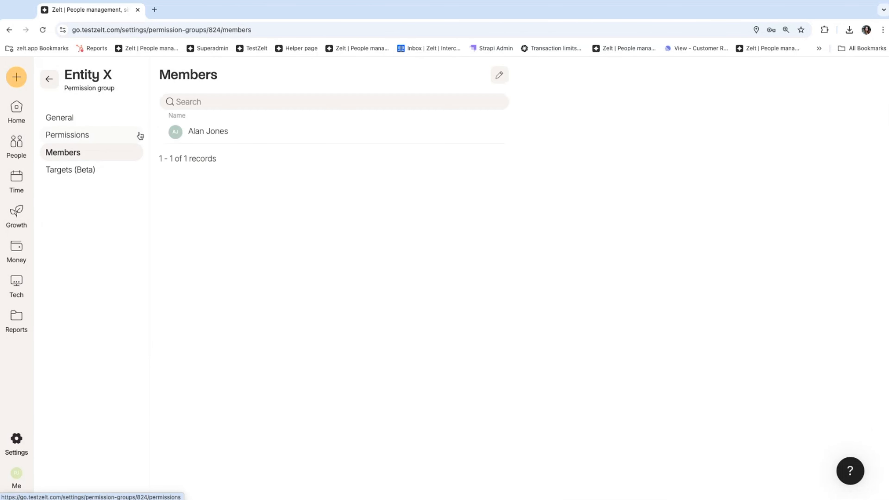
pyautogui.click(90, 140)
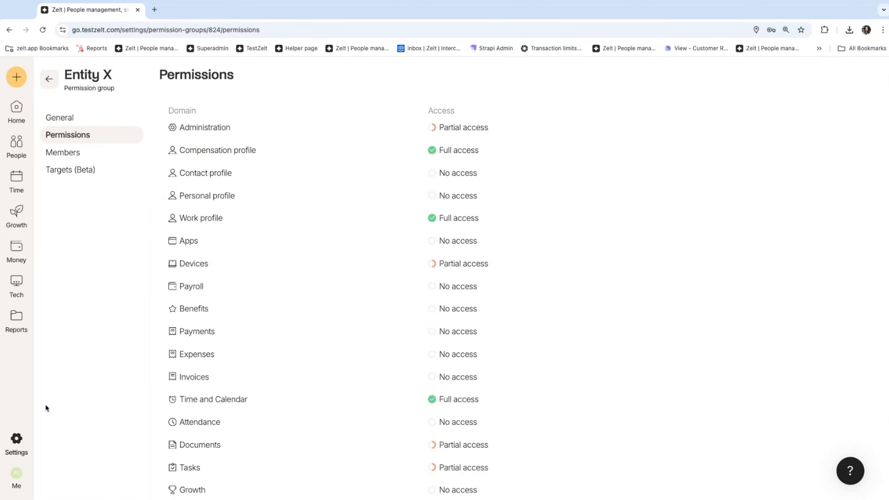
# - Disable See and create reports for everyone in the Entity X group's Reports permissions and save the change
pyautogui.click(17, 474)
pyautogui.click(301, 437)
pyautogui.scroll(-3, 236, 435)
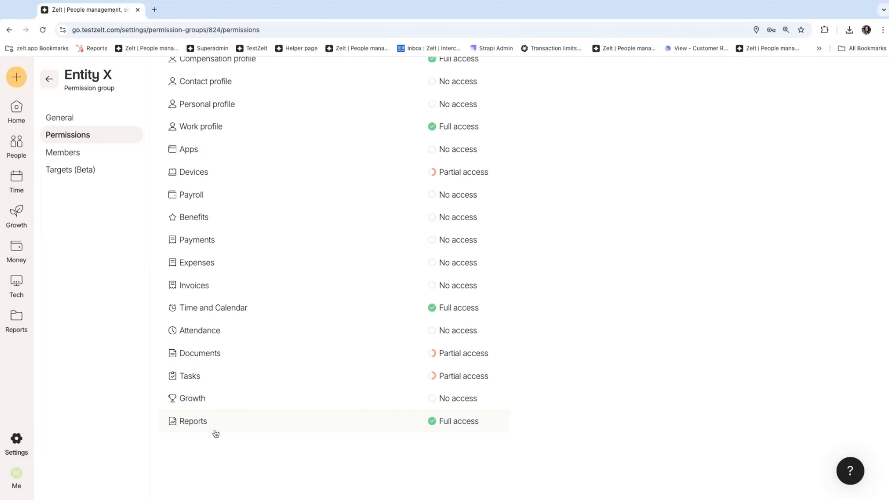
pyautogui.click(249, 424)
pyautogui.click(874, 109)
pyautogui.click(754, 469)
pyautogui.scroll(-3, 316, 358)
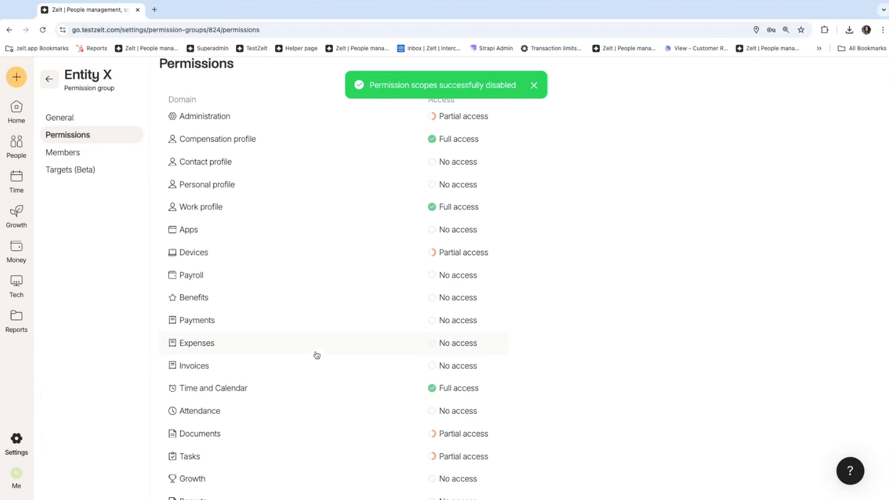
# - Log out and log in as the Entity X group's member, using that account's work email and saved password
pyautogui.click(15, 475)
pyautogui.click(58, 475)
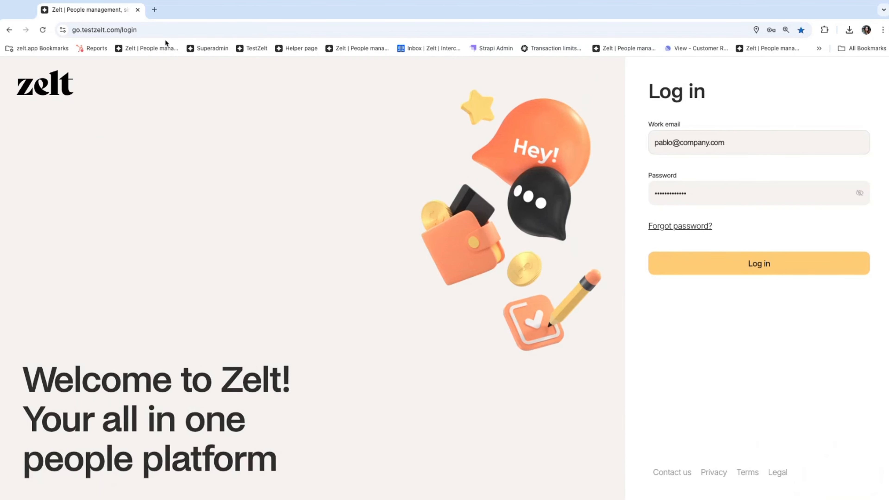
pyautogui.click(42, 30)
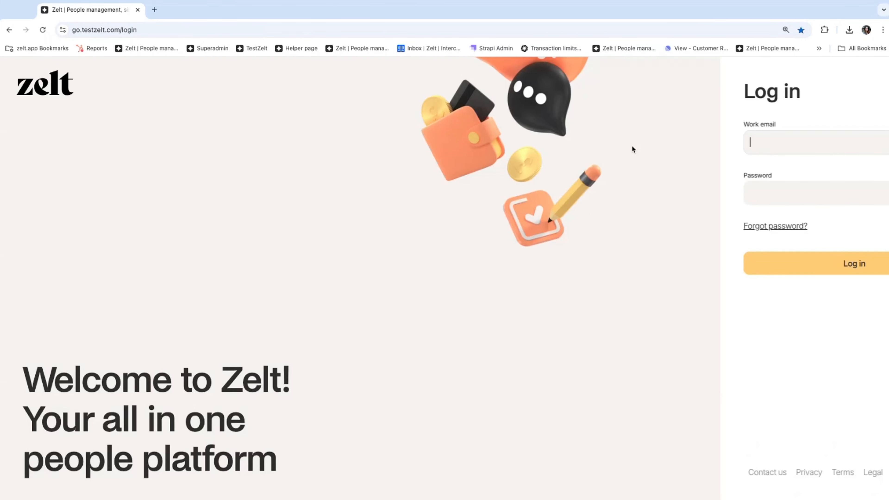
pyautogui.doubleClick(665, 141)
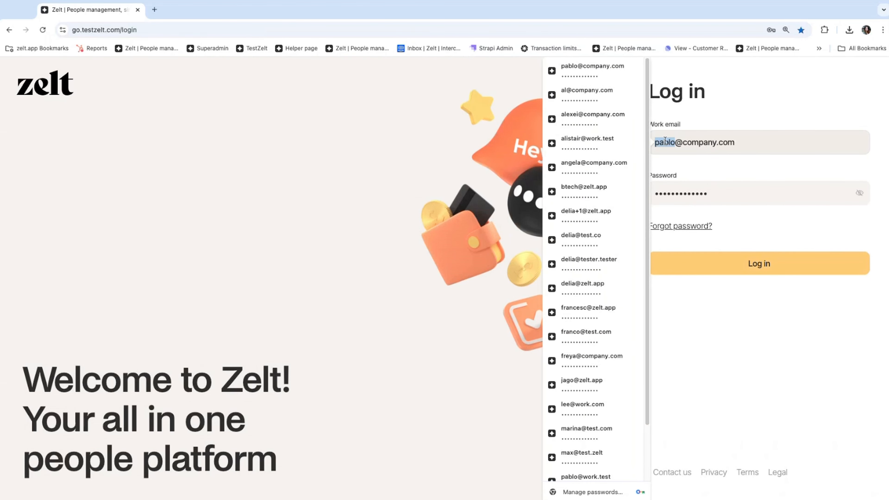
pyautogui.write('al')
pyautogui.click(736, 162)
pyautogui.click(723, 270)
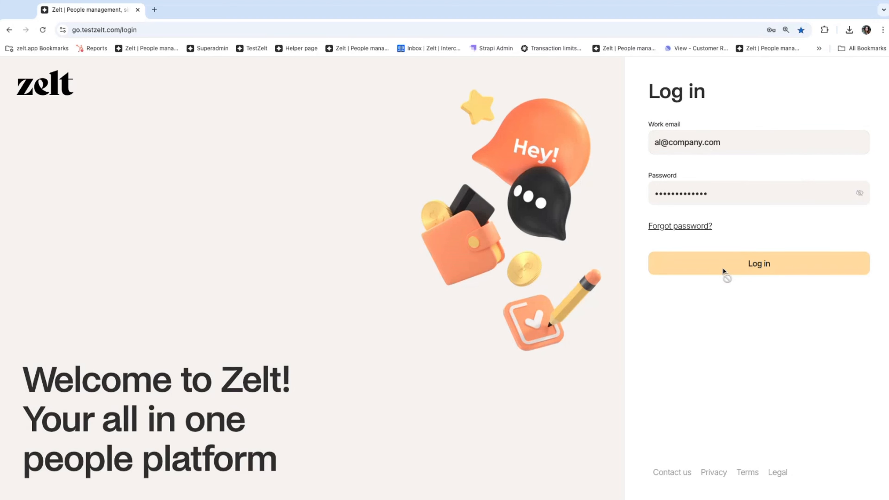
# - Create a new team report and add the Salary basis column from User compensation
pyautogui.click(18, 317)
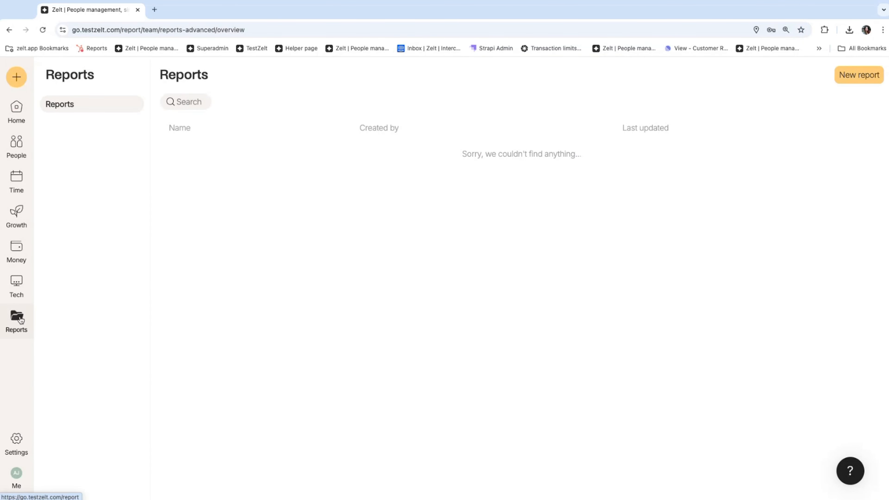
pyautogui.click(854, 75)
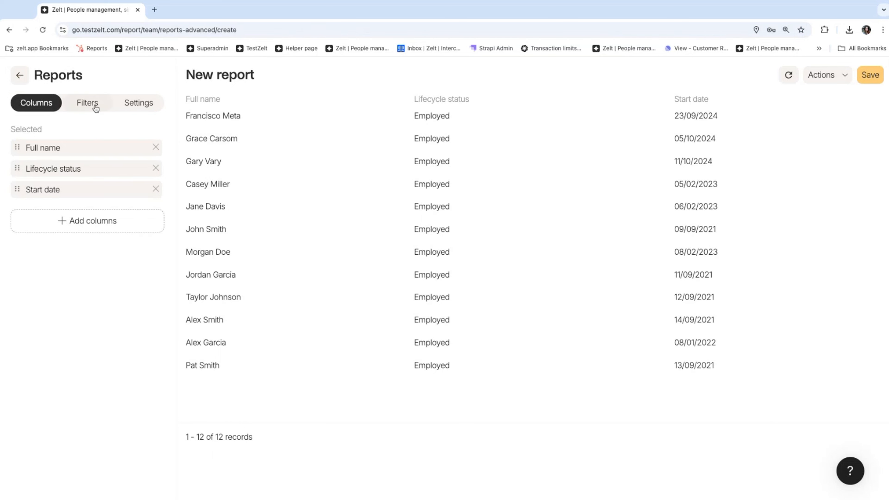
pyautogui.click(88, 103)
pyautogui.click(36, 106)
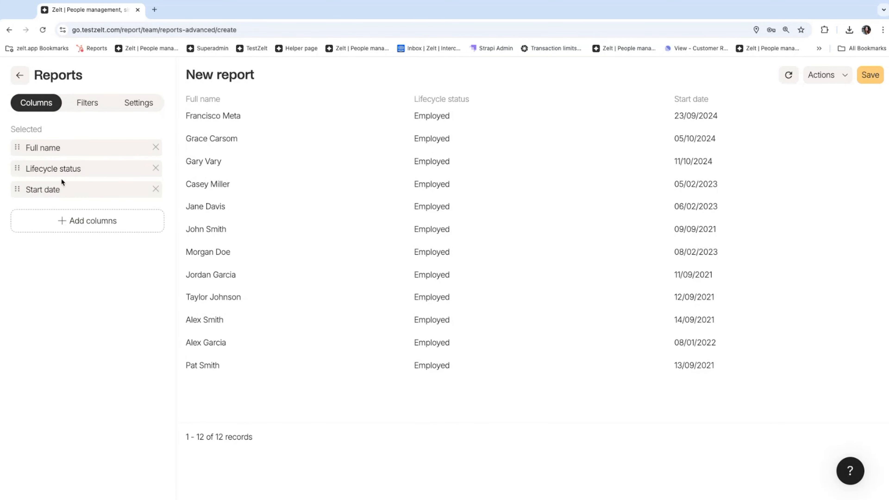
pyautogui.click(63, 231)
pyautogui.click(69, 99)
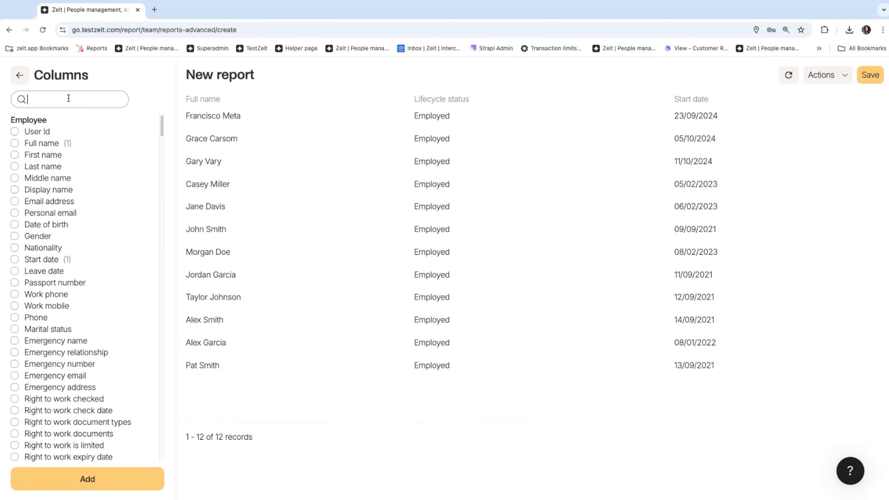
pyautogui.write('sala')
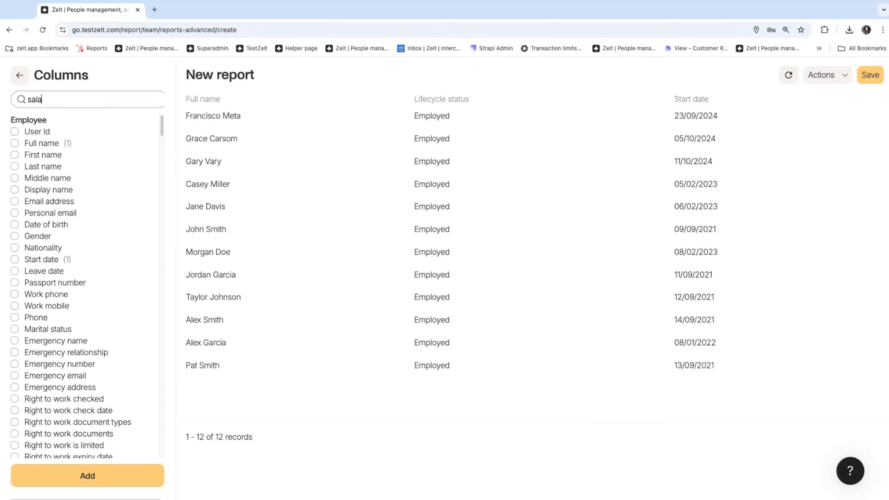
pyautogui.click(42, 132)
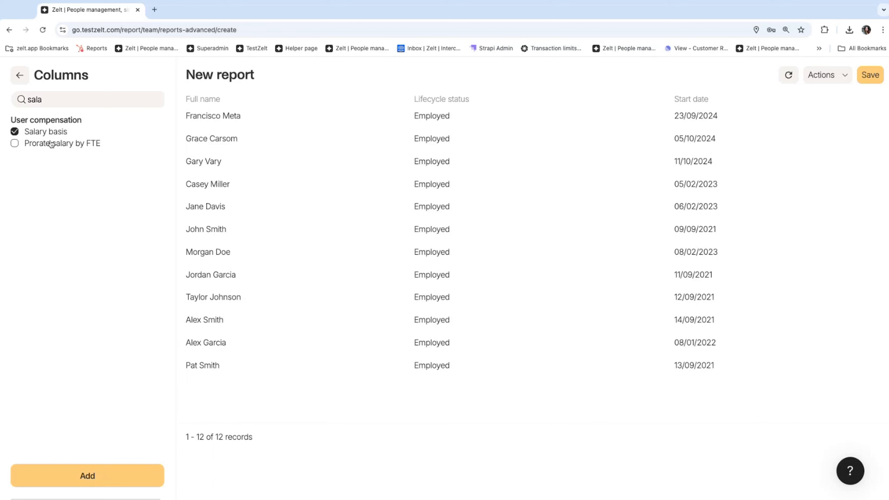
pyautogui.click(80, 469)
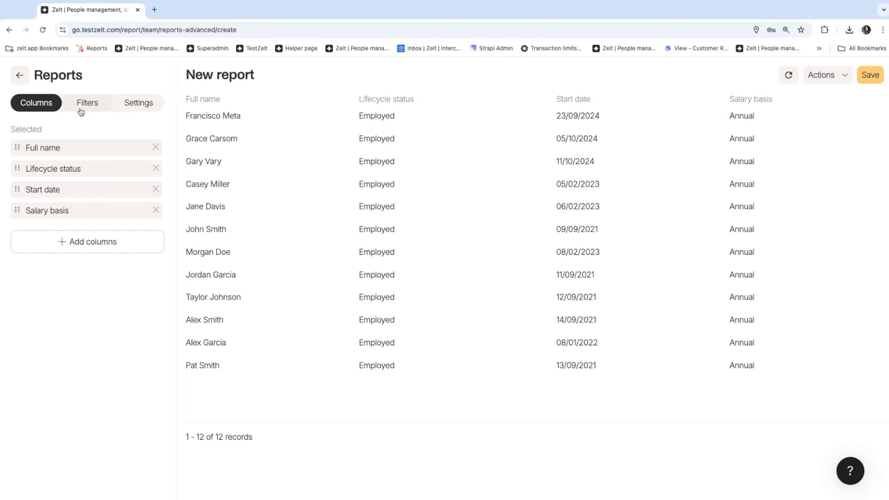
# - Add the Absence Status and Absence policy Policy name columns to the team report, and leave it without saving
pyautogui.click(61, 239)
pyautogui.write('absence')
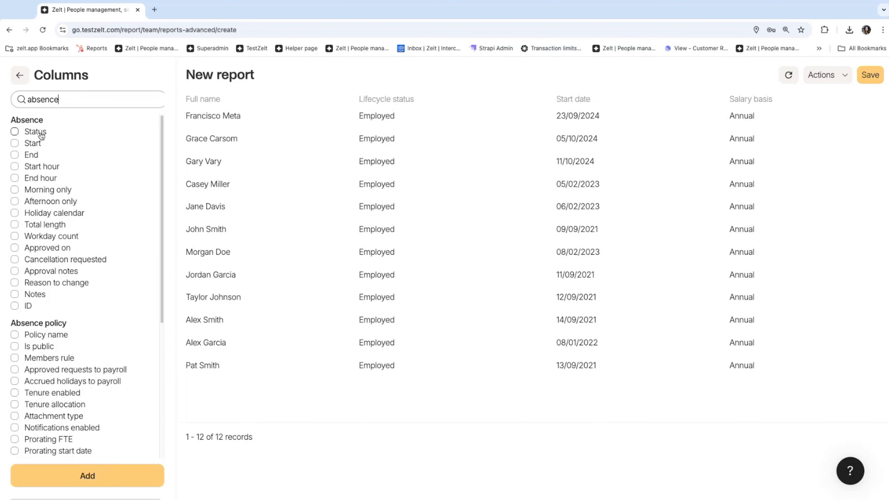
pyautogui.click(33, 137)
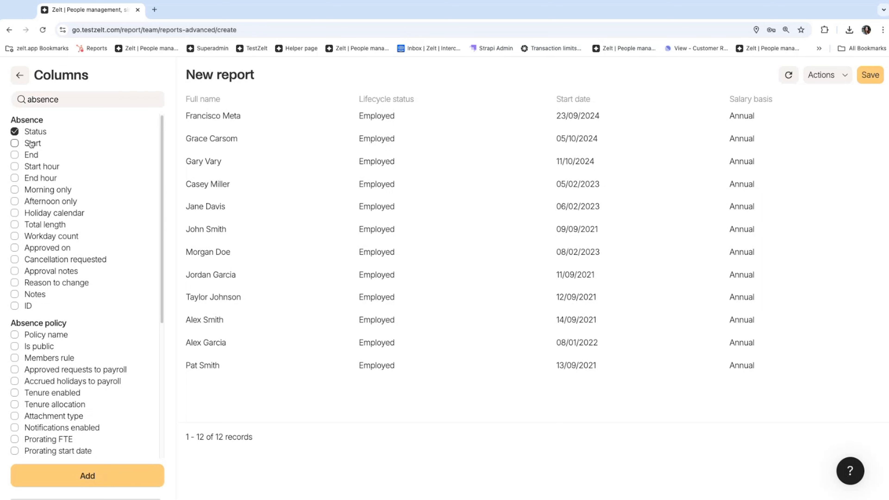
pyautogui.click(42, 336)
pyautogui.scroll(-5, 70, 280)
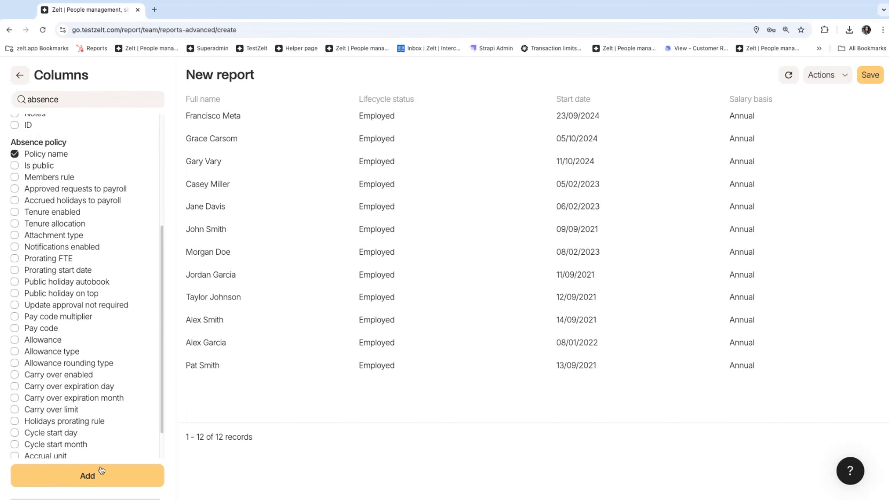
pyautogui.click(102, 475)
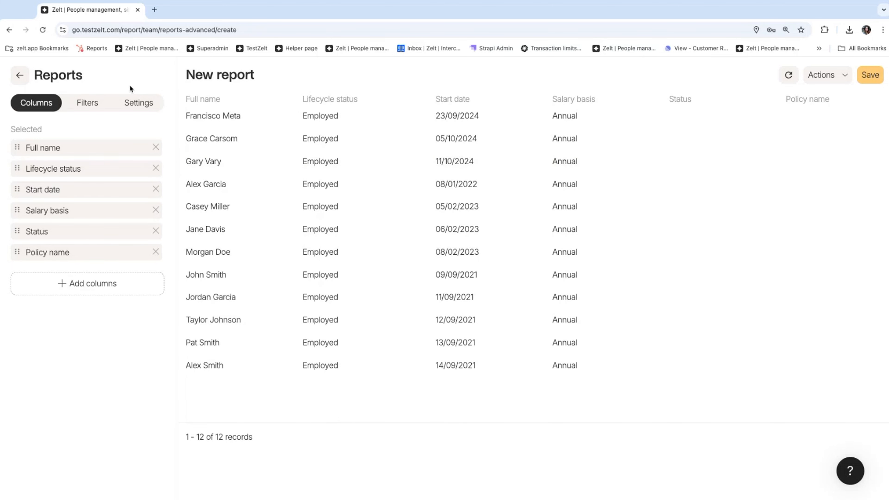
pyautogui.click(19, 75)
# - Log out and log back in as the HR manager with that account's work email and saved password
pyautogui.moveTo(10, 478)
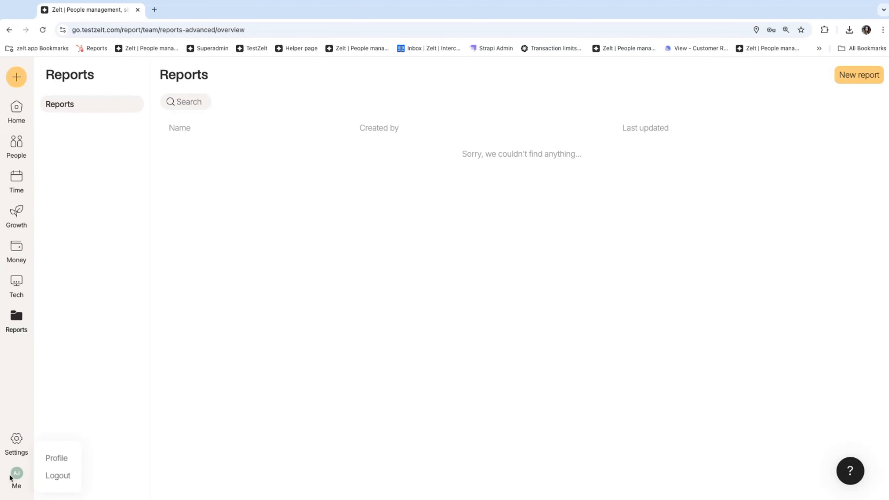
pyautogui.click(57, 475)
pyautogui.click(42, 30)
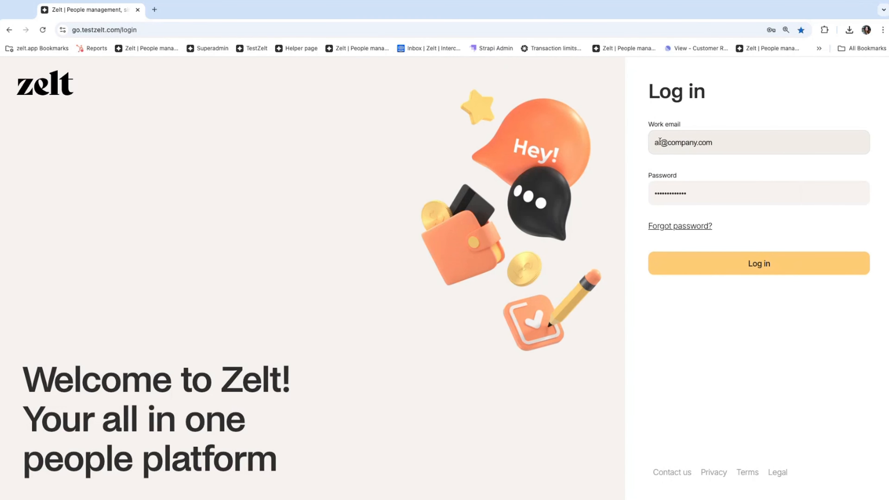
pyautogui.click(660, 142)
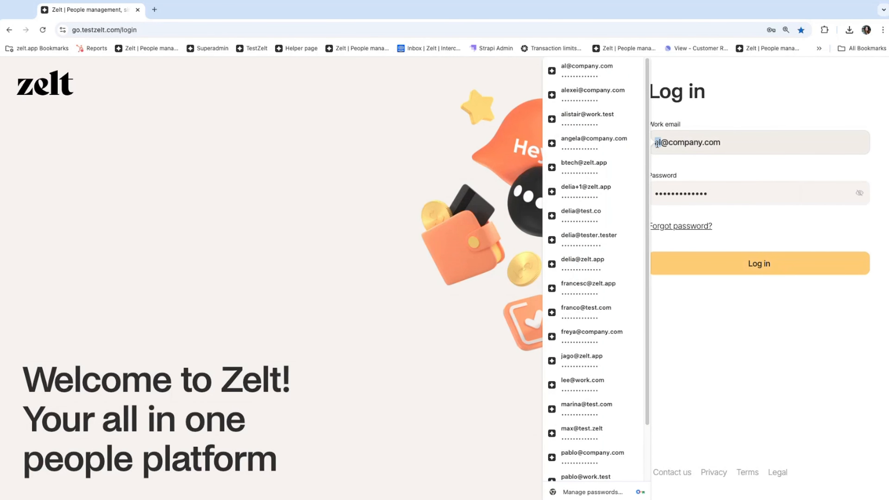
pyautogui.write('pablo')
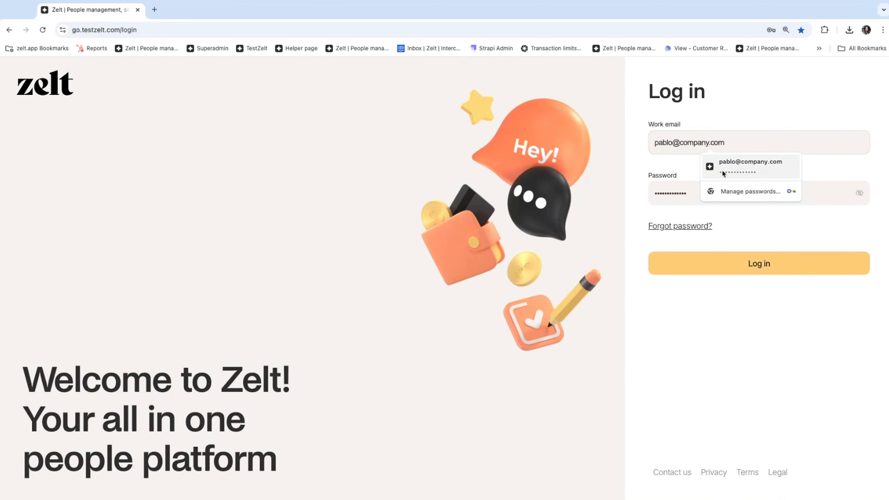
pyautogui.click(722, 173)
pyautogui.click(721, 263)
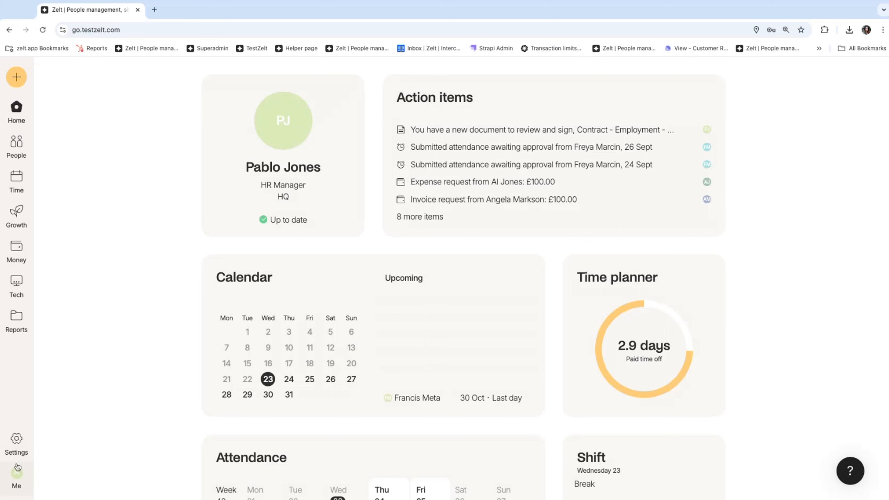
# - Enable See and create reports for everyone in the Entity X permission group's Reports permissions and save the change
pyautogui.click(15, 330)
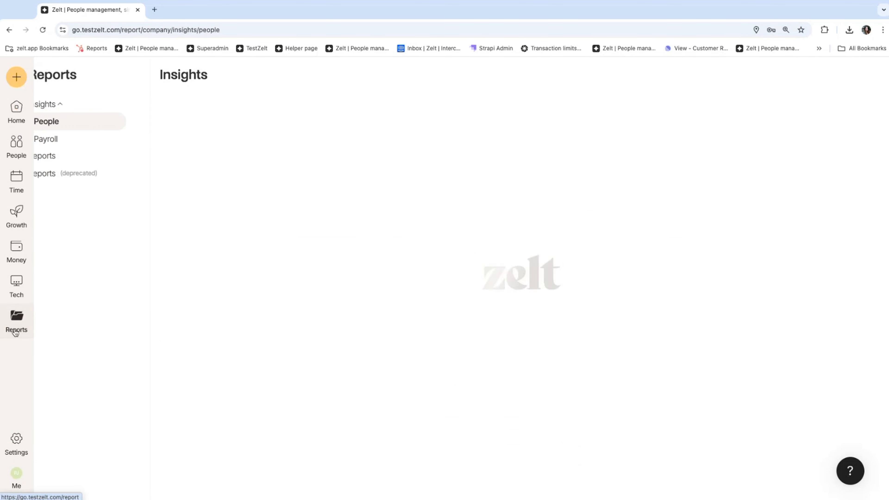
pyautogui.click(16, 442)
pyautogui.click(81, 216)
pyautogui.scroll(-5, 252, 282)
pyautogui.click(275, 370)
pyautogui.click(74, 155)
pyautogui.click(85, 137)
pyautogui.scroll(-3, 394, 317)
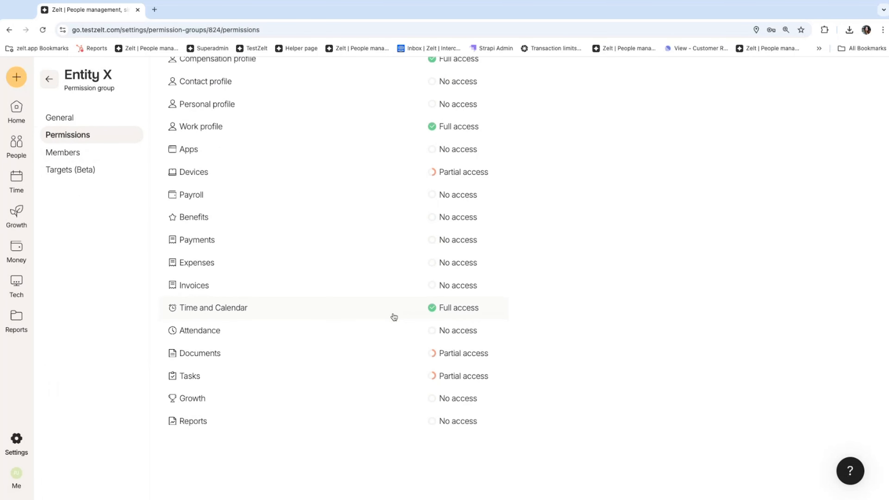
pyautogui.click(439, 420)
pyautogui.click(874, 110)
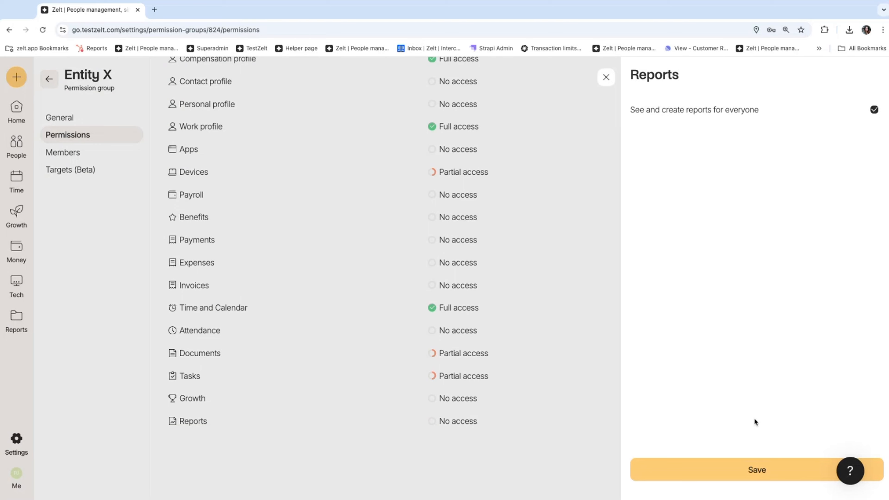
pyautogui.click(721, 463)
# - Log out and log in as the team manager with that account's work email and saved password
pyautogui.click(17, 474)
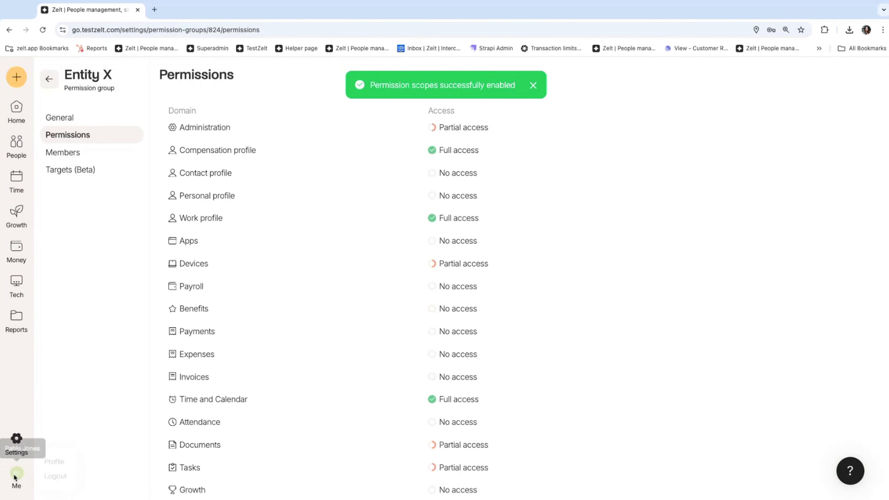
pyautogui.click(58, 474)
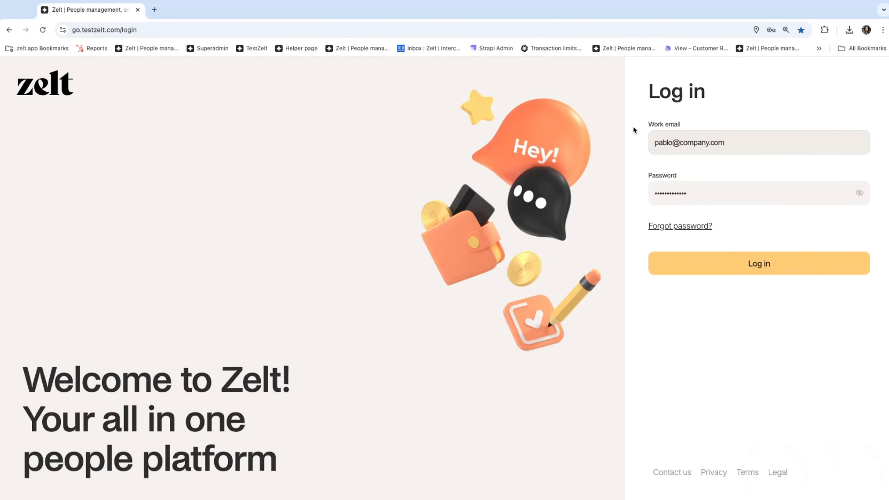
pyautogui.click(42, 30)
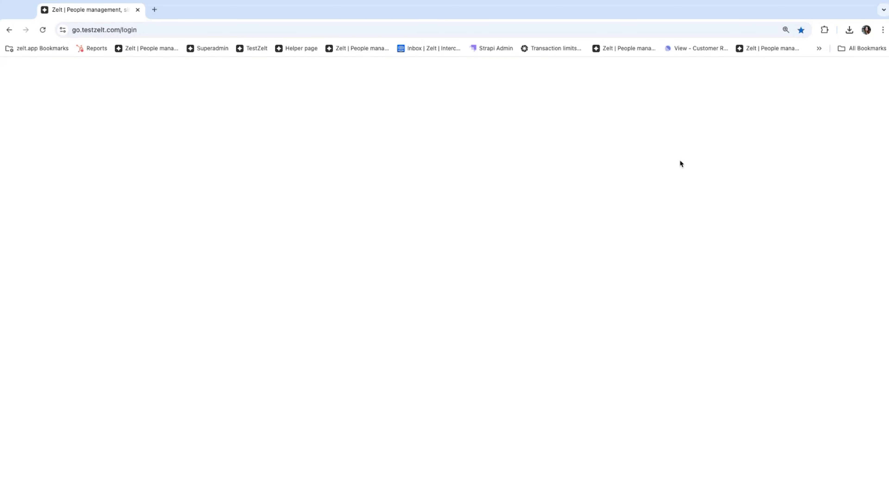
pyautogui.doubleClick(660, 144)
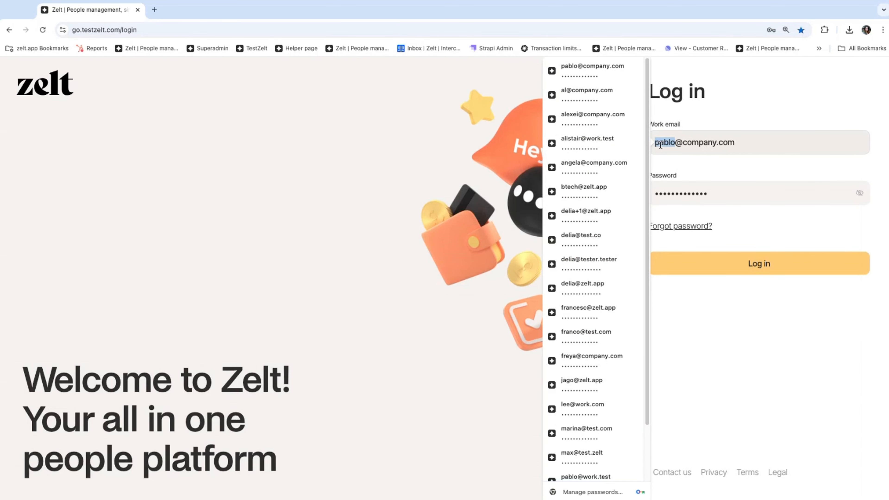
pyautogui.write('al')
pyautogui.click(756, 160)
pyautogui.click(722, 261)
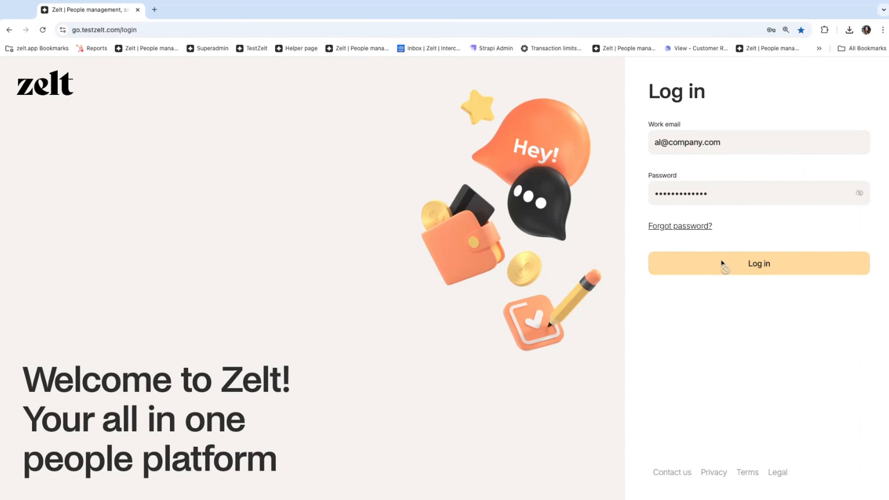
# - Examine the Probation end date and Payroll report company reports as the manager, and return to the reports list
pyautogui.click(22, 318)
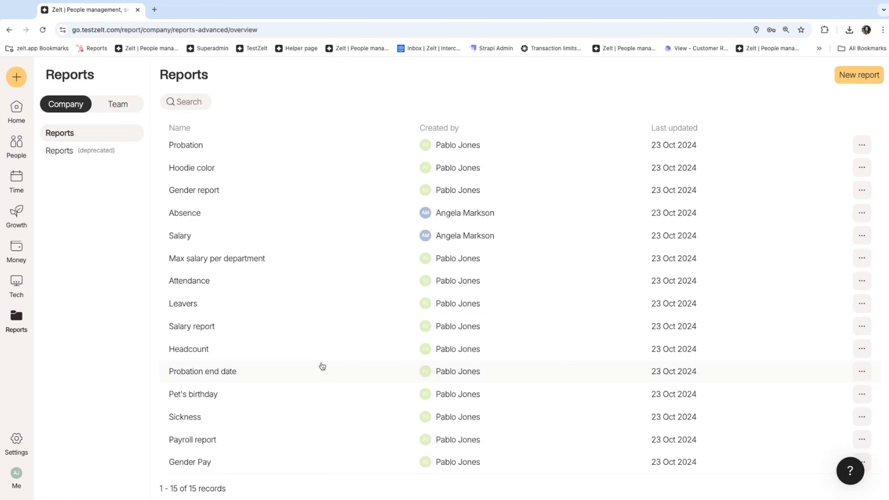
pyautogui.click(258, 371)
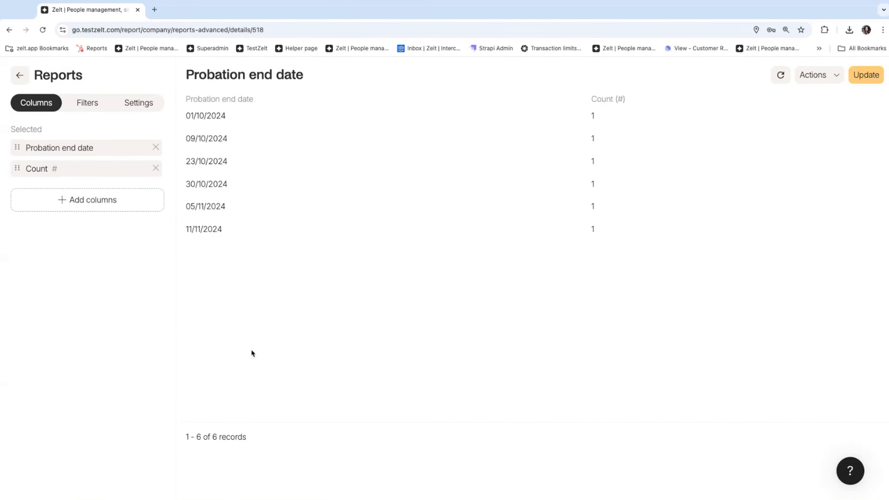
pyautogui.click(21, 83)
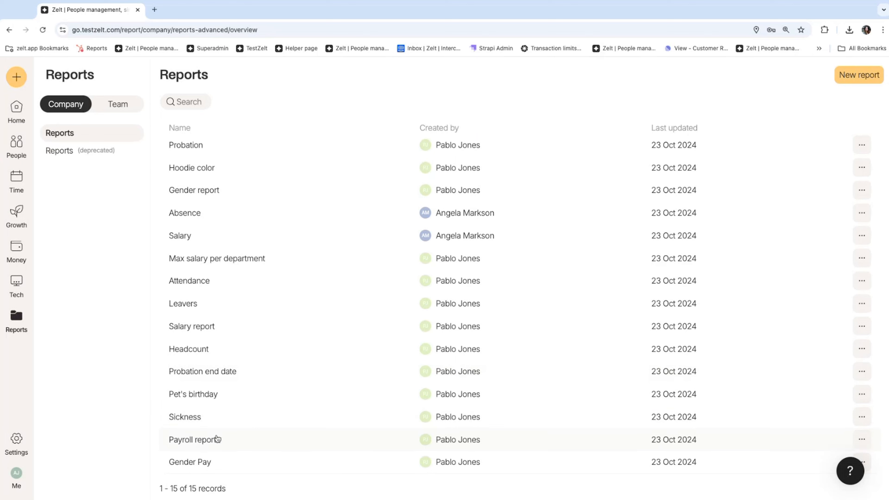
pyautogui.click(215, 439)
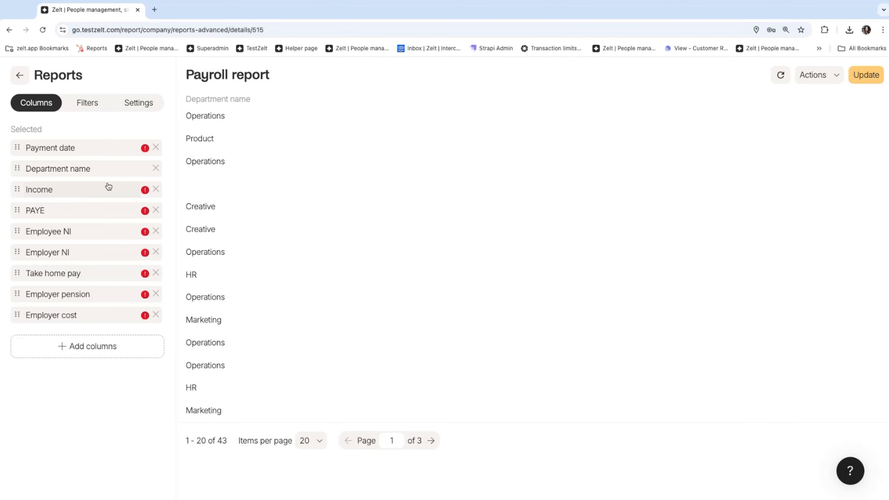
pyautogui.click(21, 77)
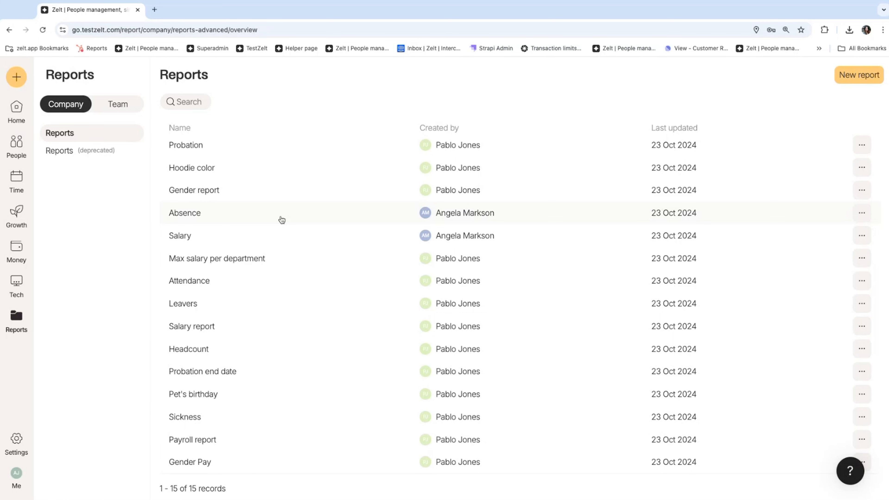
# - Log out of the manager account and log in as the HR manager with the work email and saved password
pyautogui.click(25, 476)
pyautogui.click(53, 479)
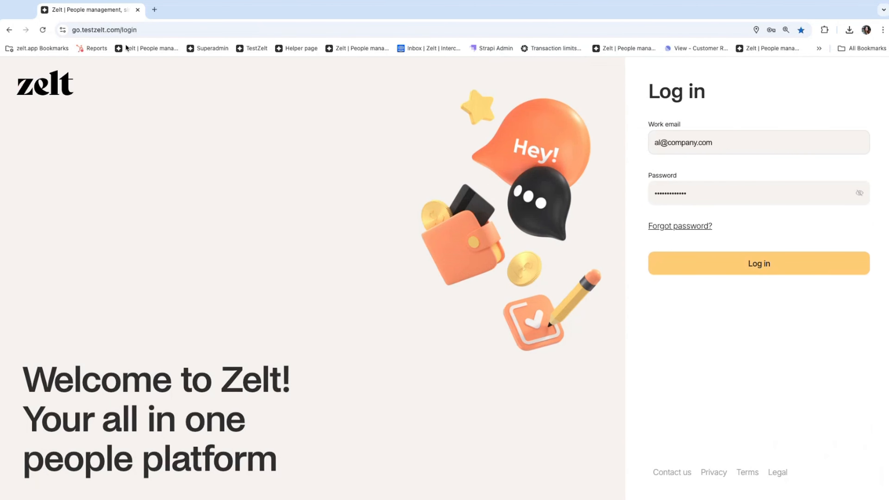
pyautogui.click(42, 30)
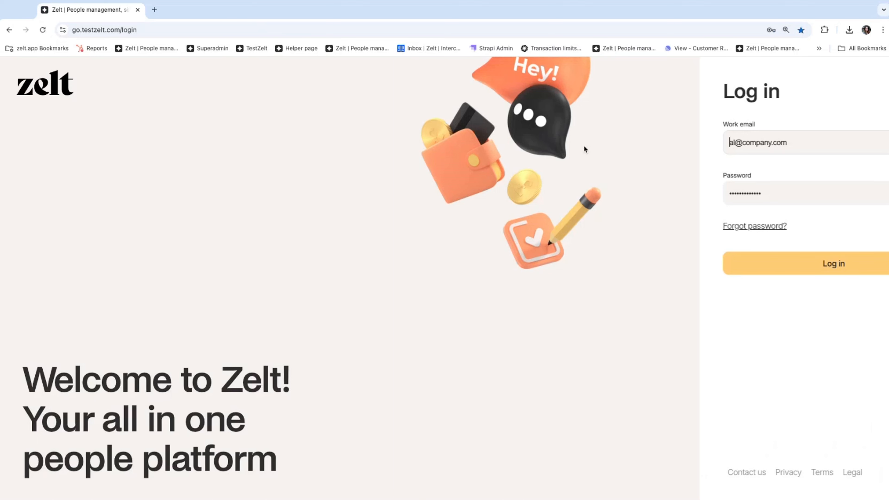
pyautogui.click(663, 143)
pyautogui.doubleClick(662, 142)
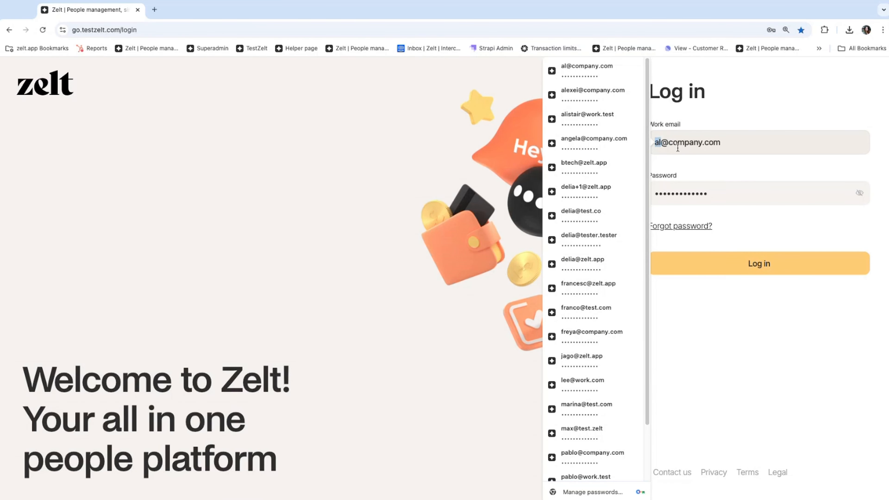
pyautogui.press('BackSpace')
pyautogui.write('pablo')
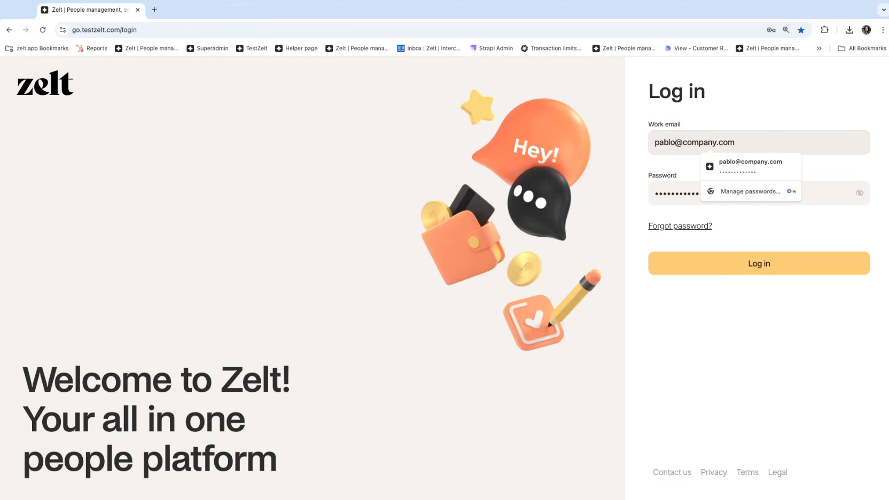
pyautogui.click(740, 165)
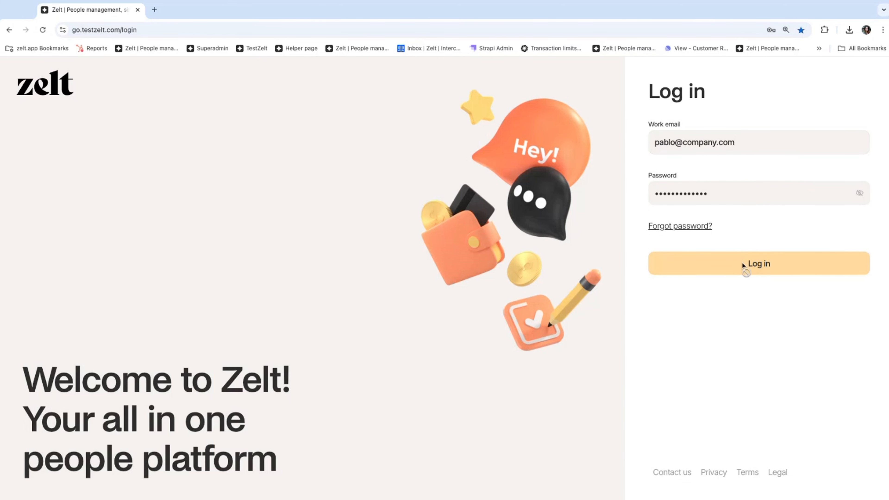
pyautogui.click(742, 263)
# - Start a new report from the company reports list and open its column selection for searching
pyautogui.click(17, 317)
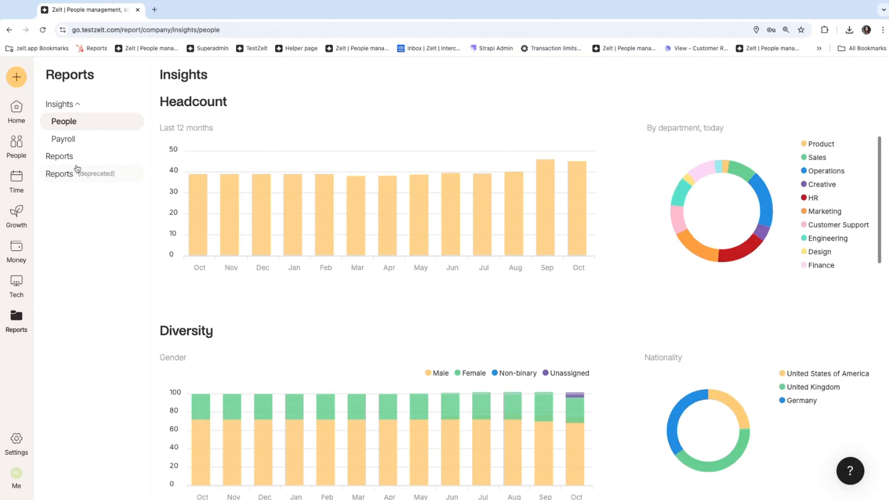
pyautogui.click(76, 157)
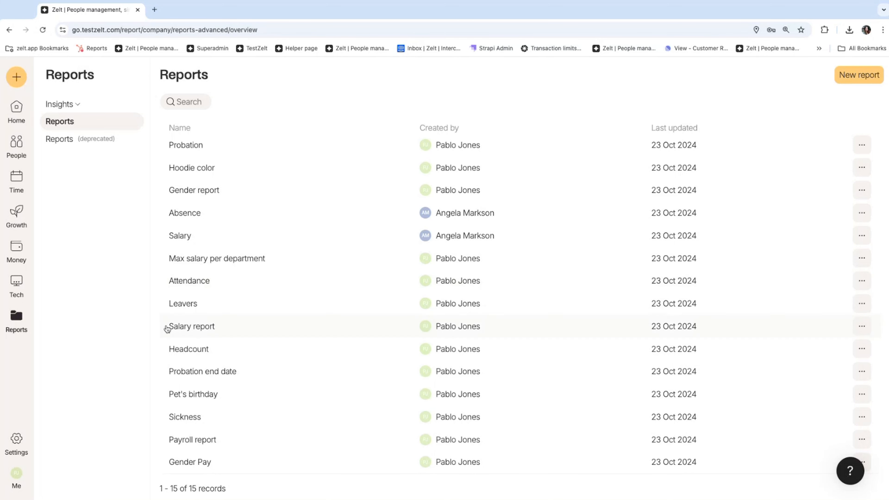
pyautogui.scroll(-2, 169, 328)
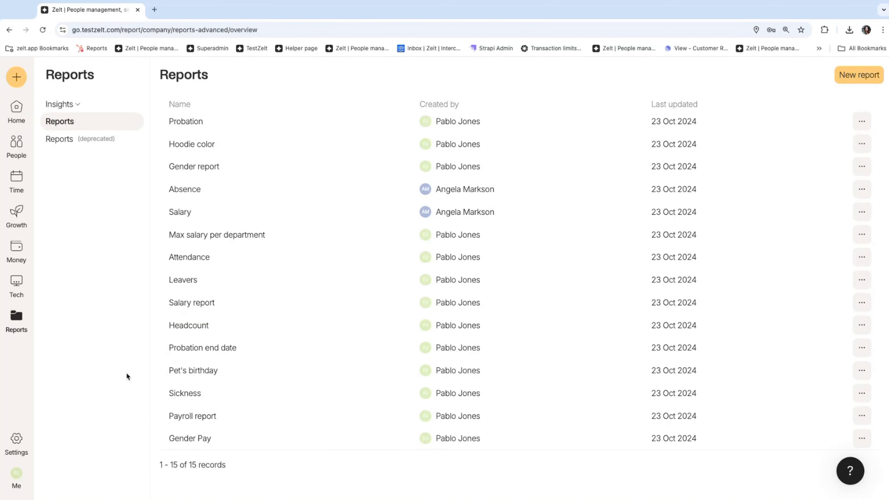
pyautogui.click(876, 80)
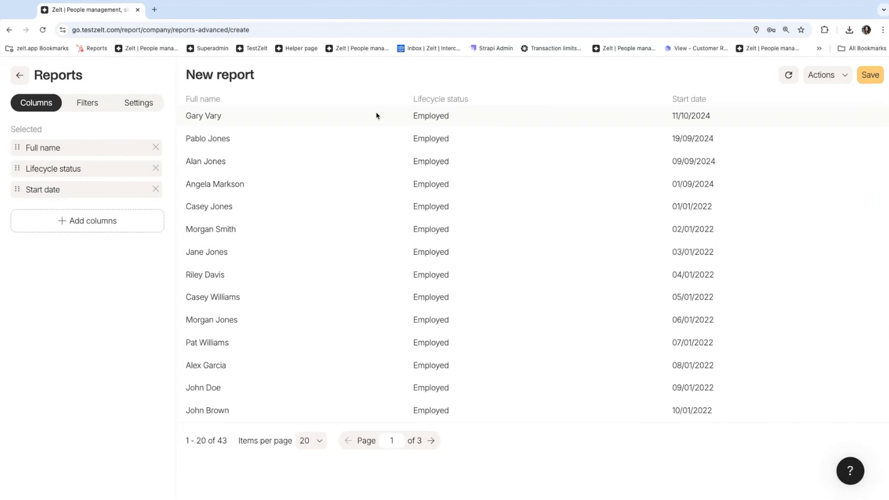
pyautogui.click(112, 224)
pyautogui.click(63, 101)
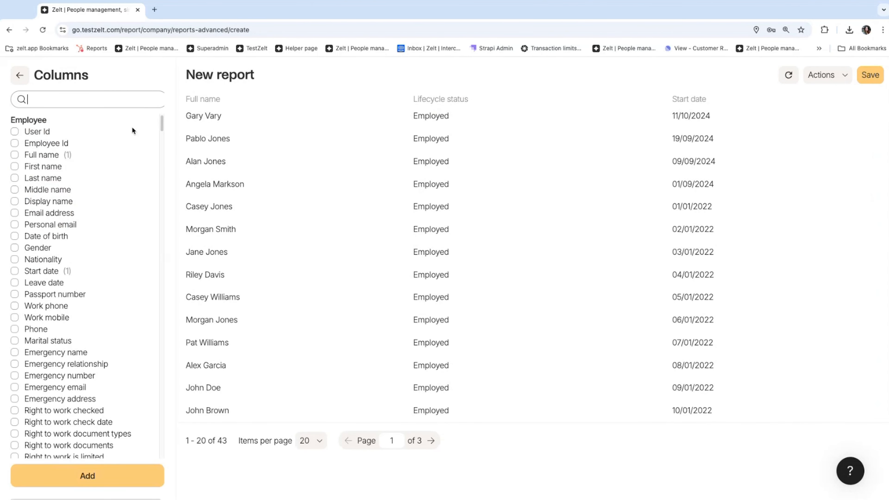
pyautogui.write('pen')
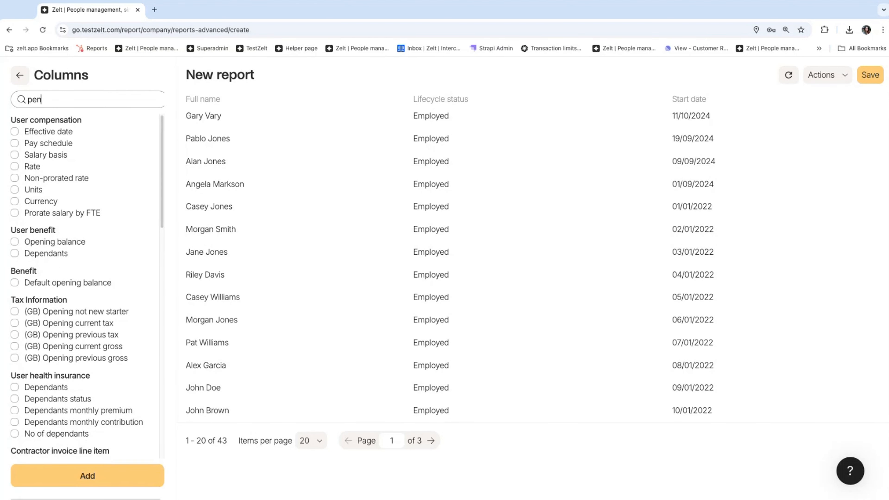
pyautogui.write('s')
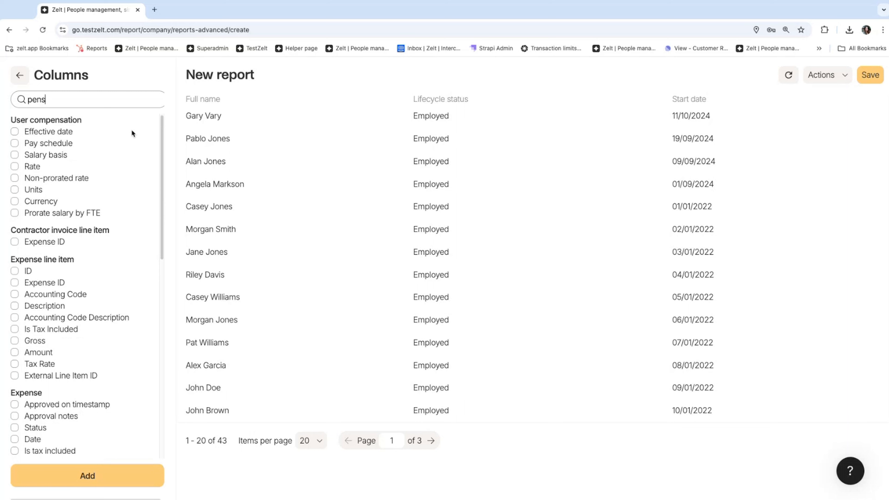
pyautogui.press('BackSpace')
pyautogui.press('BackSpace')
pyautogui.press('BackSpace')
pyautogui.press('BackSpace')
# - Search the columns for "employee pe" and select Employee pension under Payrun entry (UK)
pyautogui.write('empl')
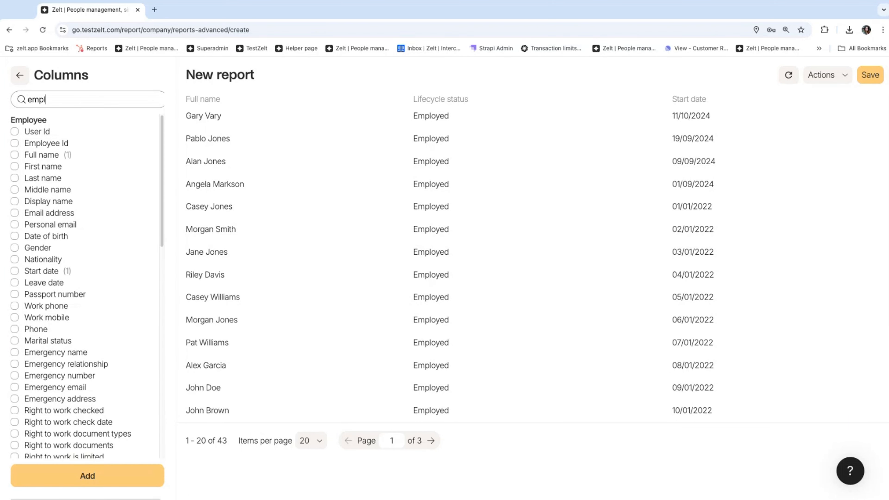
pyautogui.write('oyee oe')
pyautogui.press('BackSpace')
pyautogui.press('BackSpace')
pyautogui.write('pe')
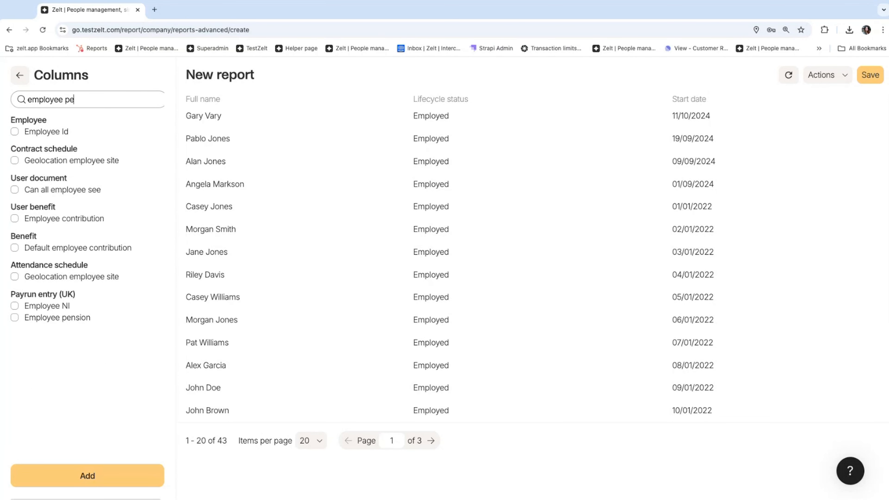
pyautogui.click(86, 135)
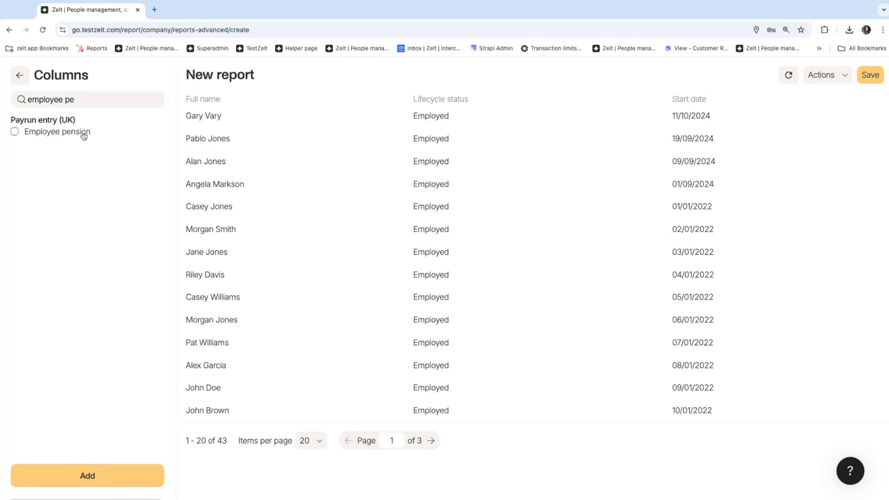
# - Select Employer pension under Payrun entry (UK) as well and add both pension columns to the report
pyautogui.doubleClick(87, 98)
pyautogui.tripleClick(87, 97)
pyautogui.write('employer')
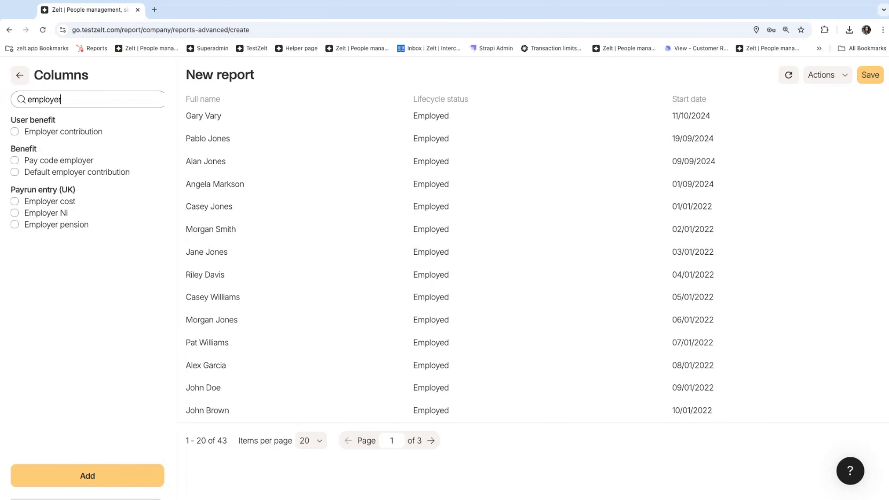
pyautogui.click(67, 224)
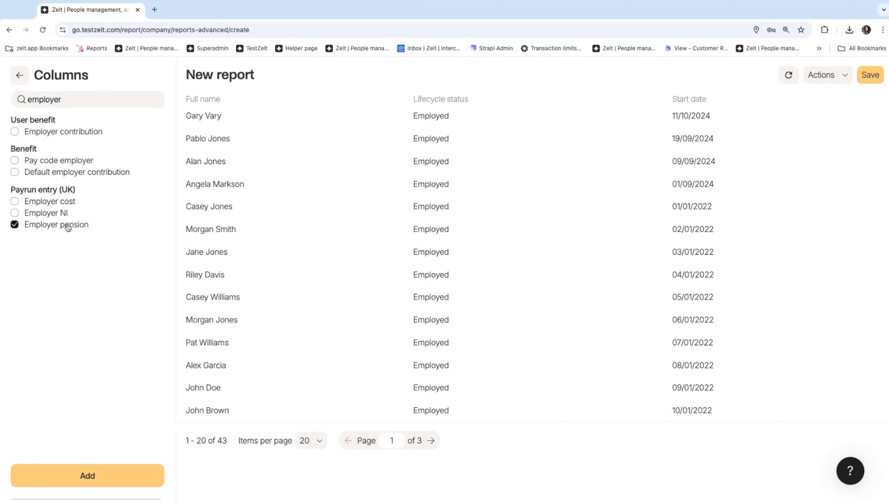
pyautogui.click(96, 475)
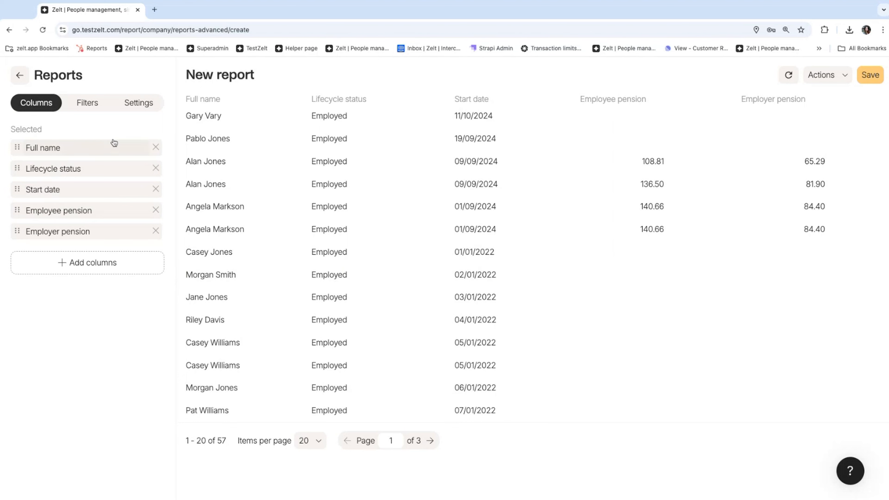
# - Add a filter to the new report so that Employee pension is known
pyautogui.click(87, 103)
pyautogui.click(87, 195)
pyautogui.click(73, 101)
pyautogui.write('empl')
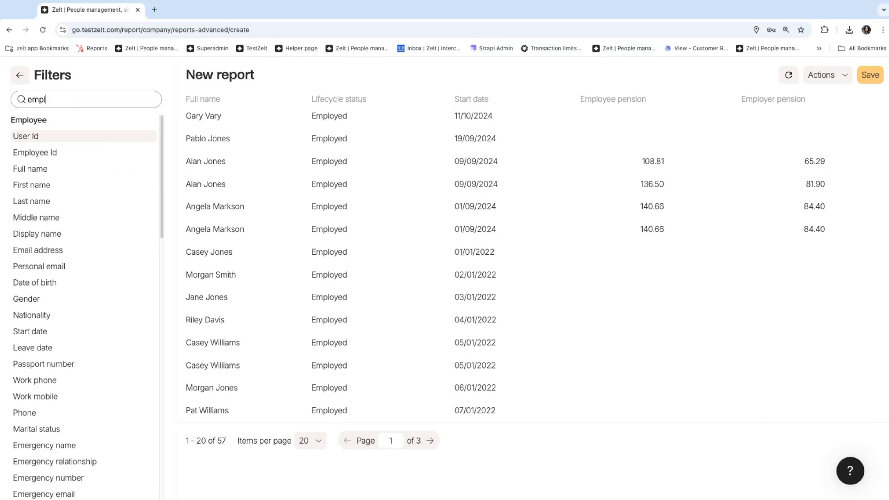
pyautogui.write('oyee pe')
pyautogui.click(98, 137)
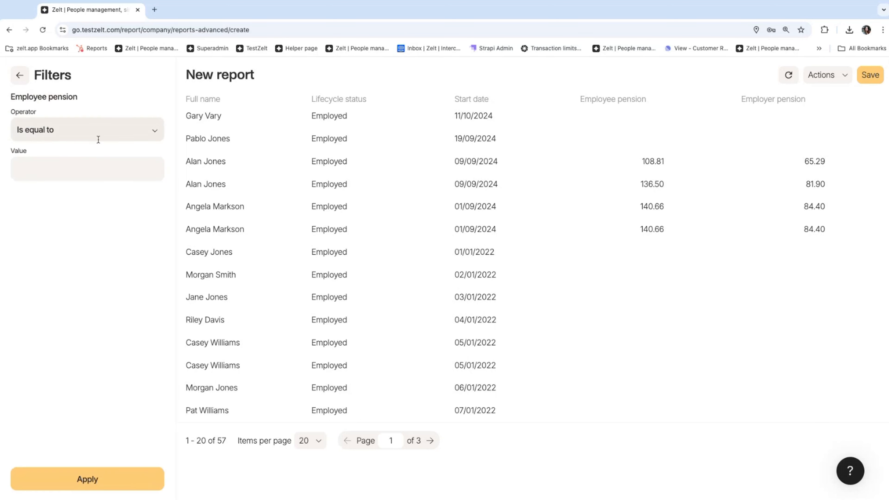
pyautogui.click(109, 129)
pyautogui.click(83, 339)
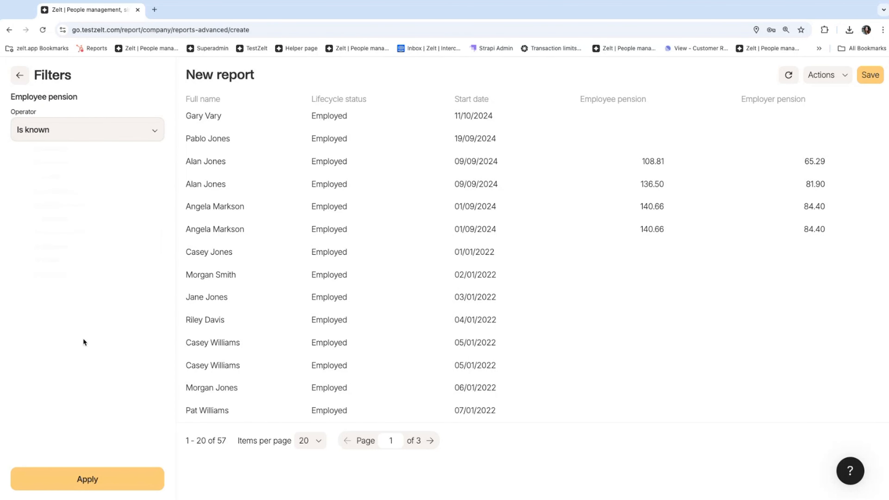
pyautogui.click(89, 476)
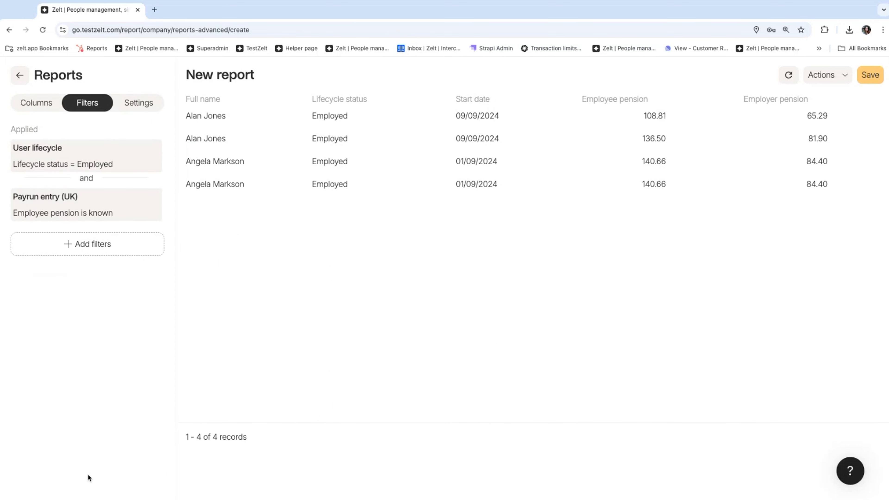
# - Search the columns for "payment" and add Payment date from Payrun entry (UK) to the new report
pyautogui.click(45, 104)
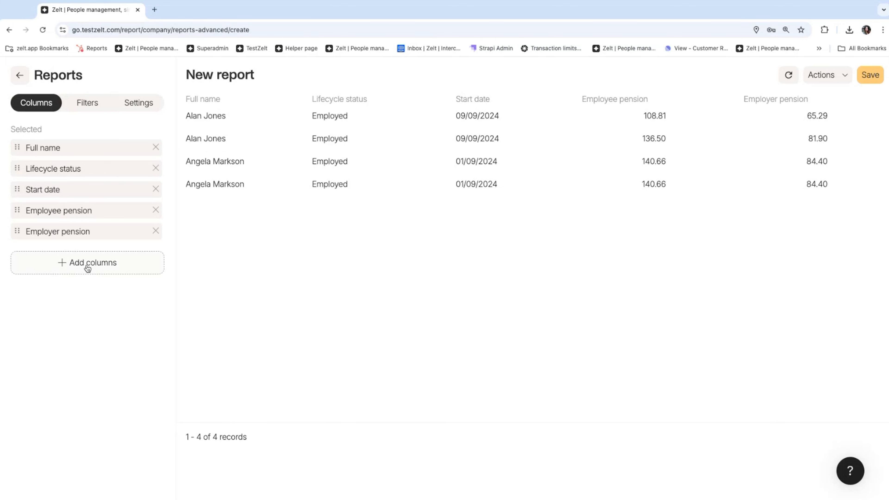
pyautogui.click(98, 269)
pyautogui.click(66, 102)
pyautogui.write('paym')
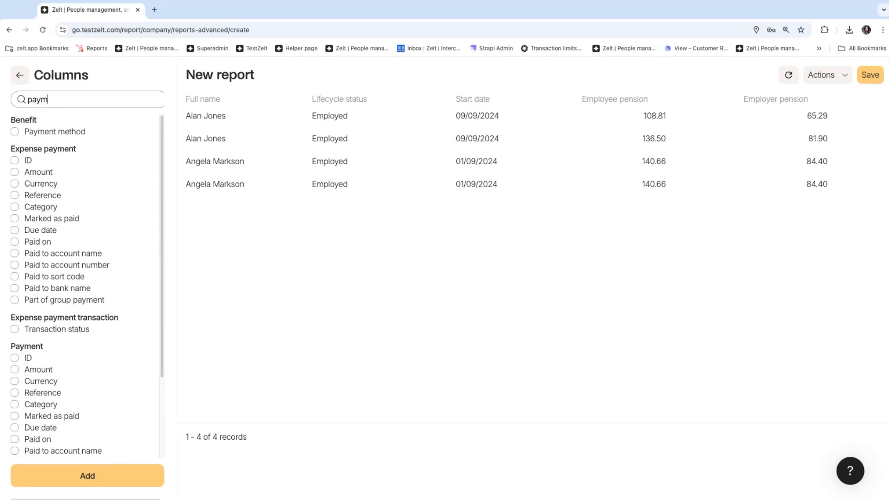
pyautogui.write('ent')
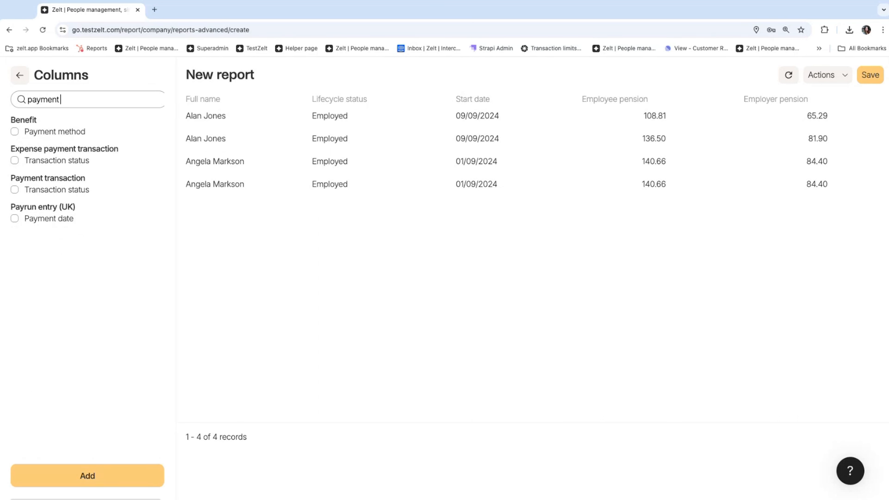
pyautogui.click(35, 220)
pyautogui.click(75, 472)
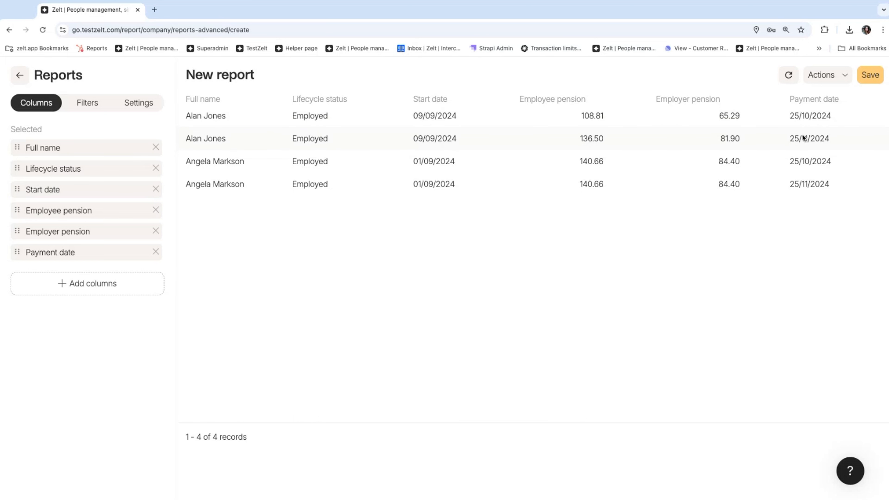
# - Search the available filters for "payment dat" and choose Payment date for a new filter
pyautogui.click(97, 102)
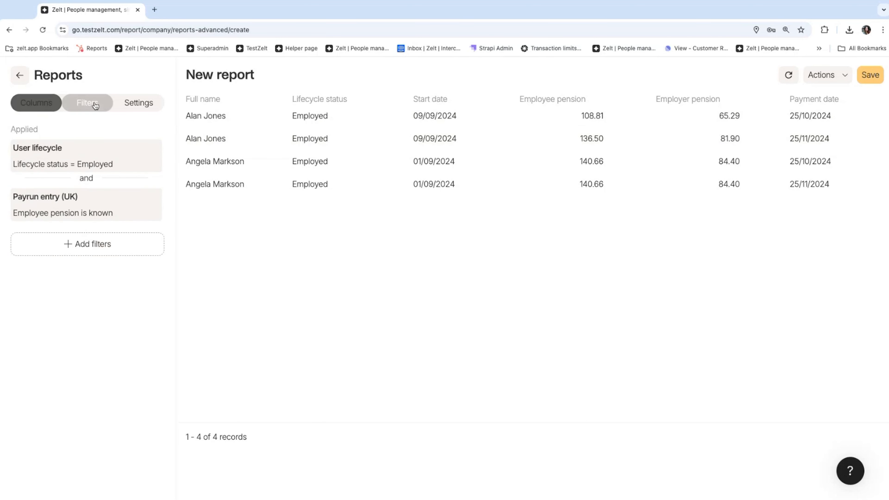
pyautogui.click(96, 244)
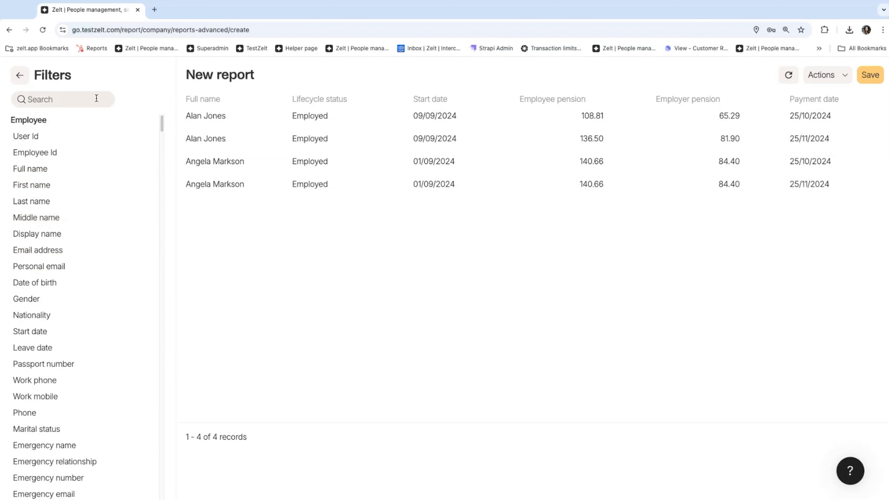
pyautogui.click(97, 98)
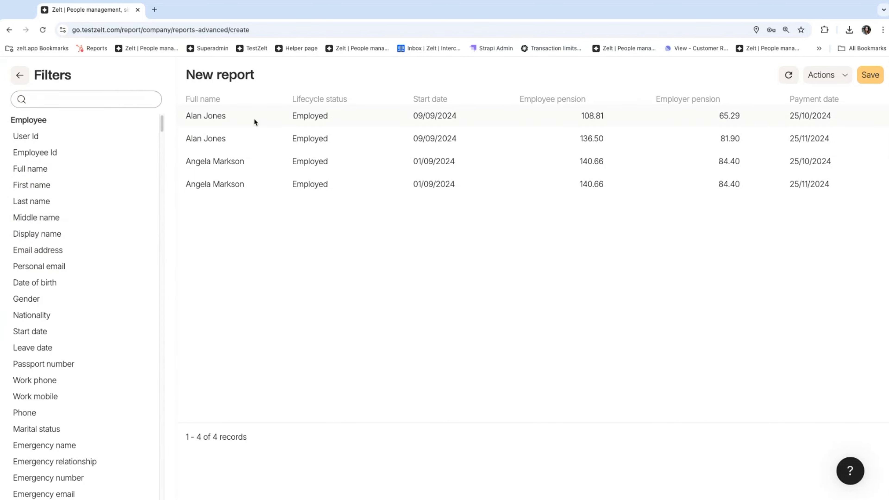
pyautogui.write('payme')
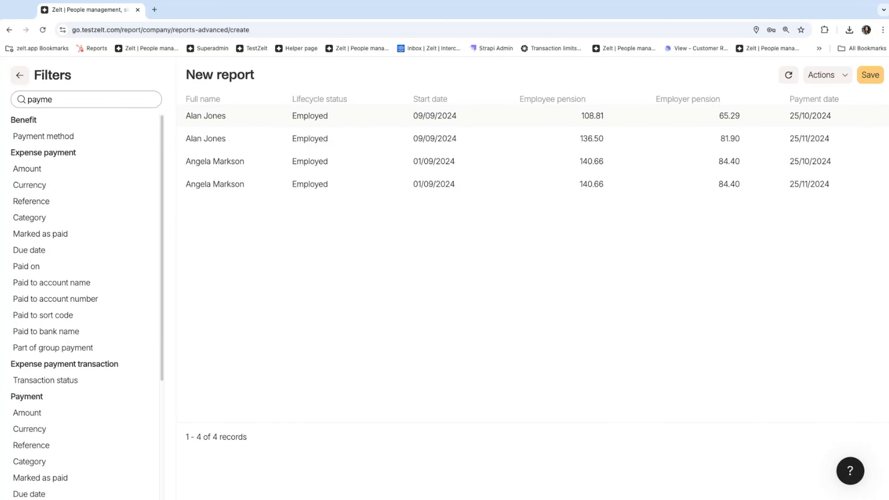
pyautogui.write('nt dat')
pyautogui.click(90, 139)
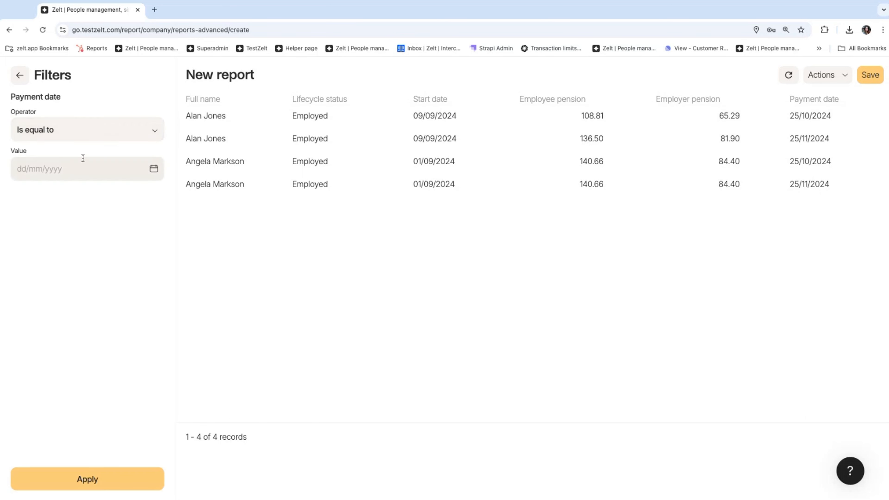
# - Set the Payment date filter to Is this with the unit Month and apply it to the report
pyautogui.click(82, 131)
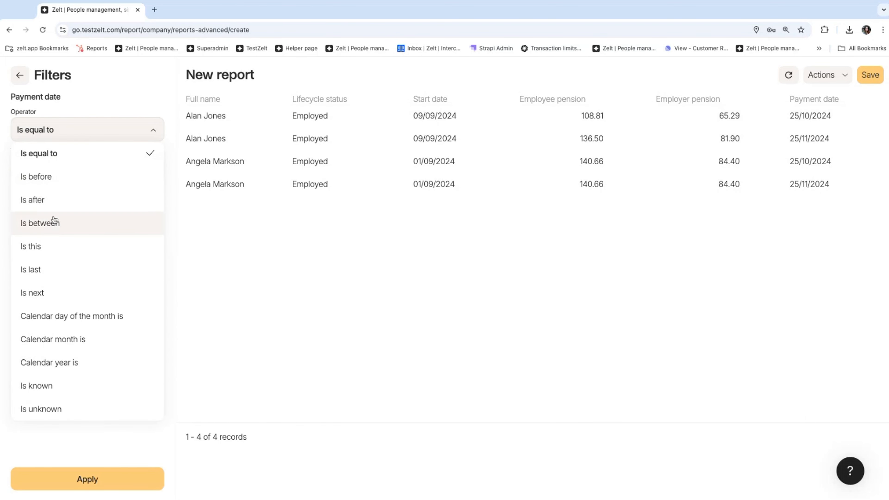
pyautogui.click(59, 254)
pyautogui.click(89, 173)
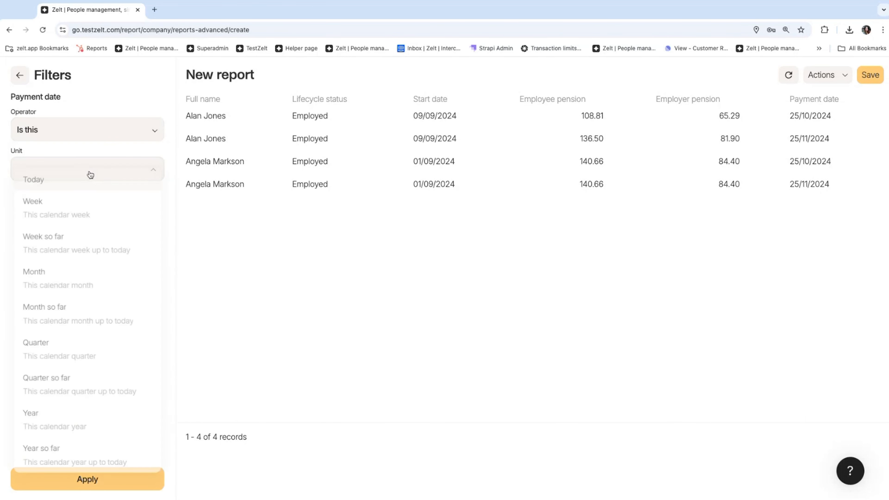
pyautogui.click(84, 292)
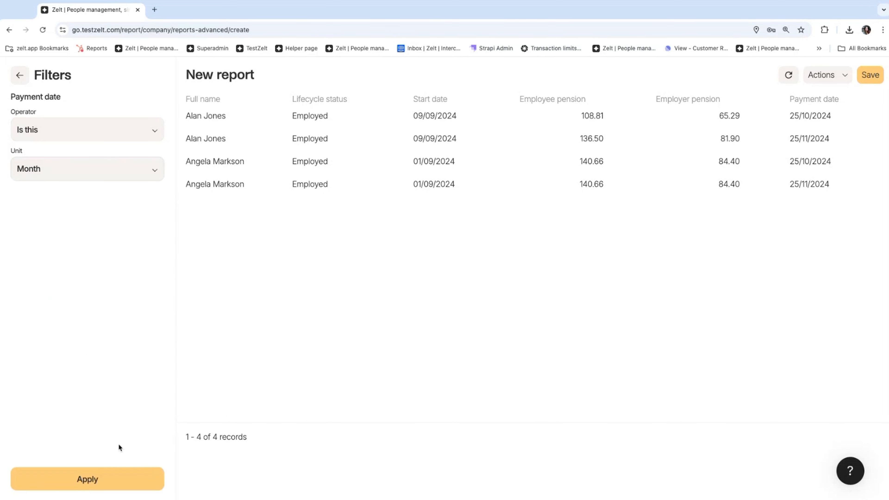
pyautogui.click(106, 471)
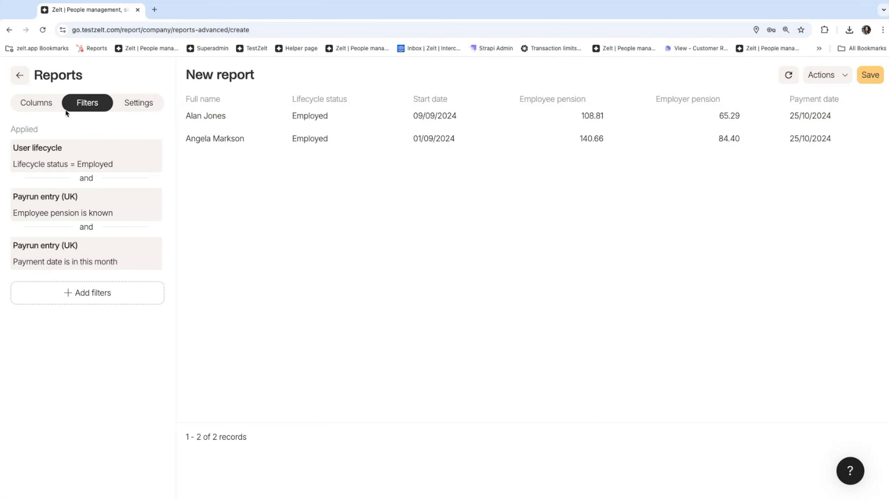
# - Leave the unsaved pension report and open the saved Gender report from the reports list
pyautogui.click(35, 103)
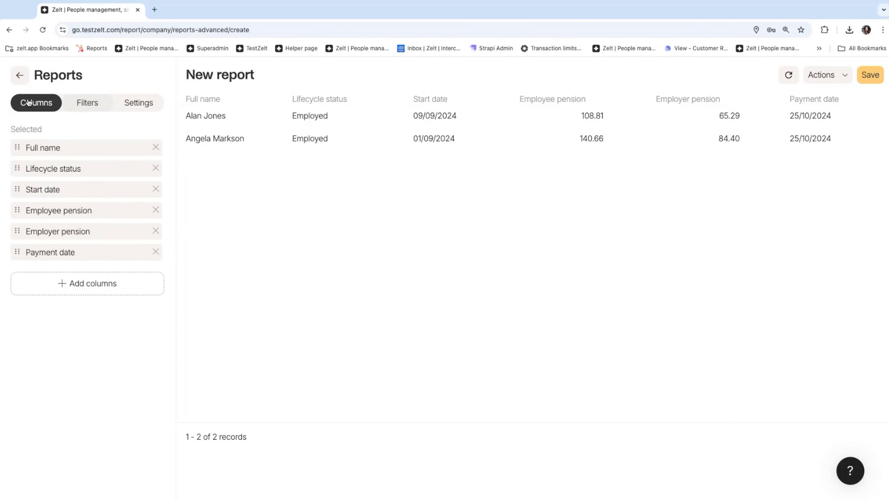
pyautogui.click(21, 78)
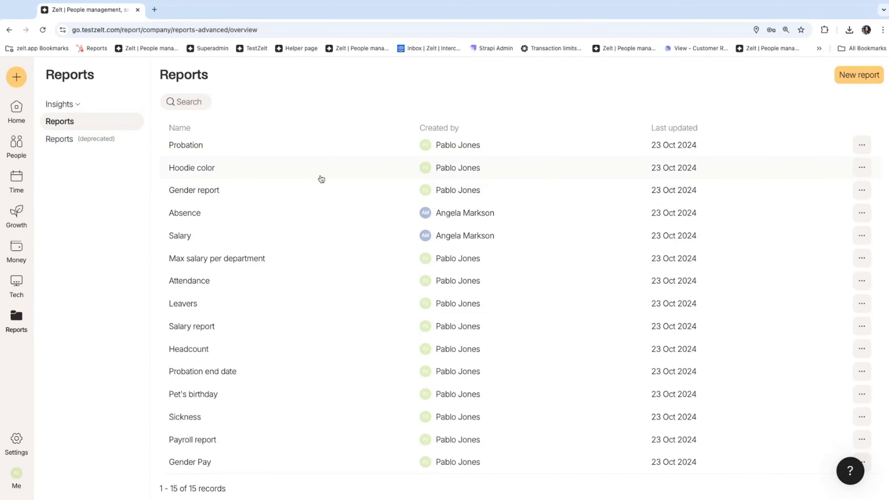
pyautogui.click(212, 189)
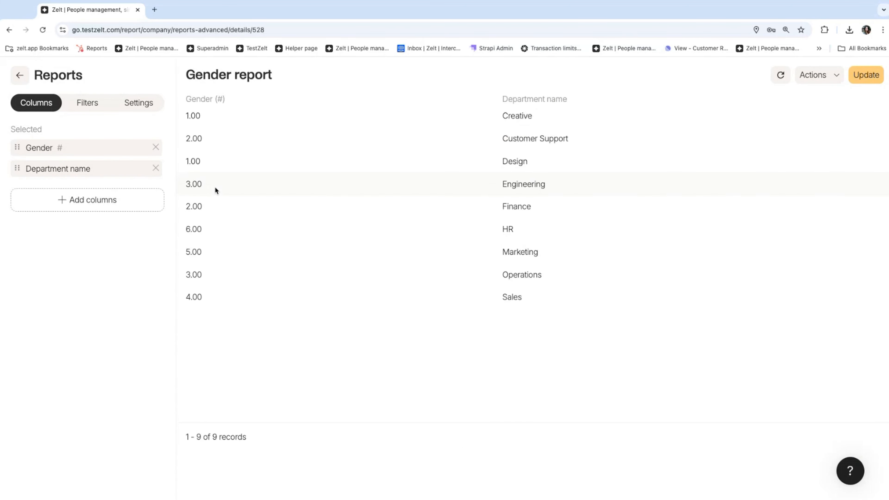
# - Share the Gender report as a URL
pyautogui.click(835, 76)
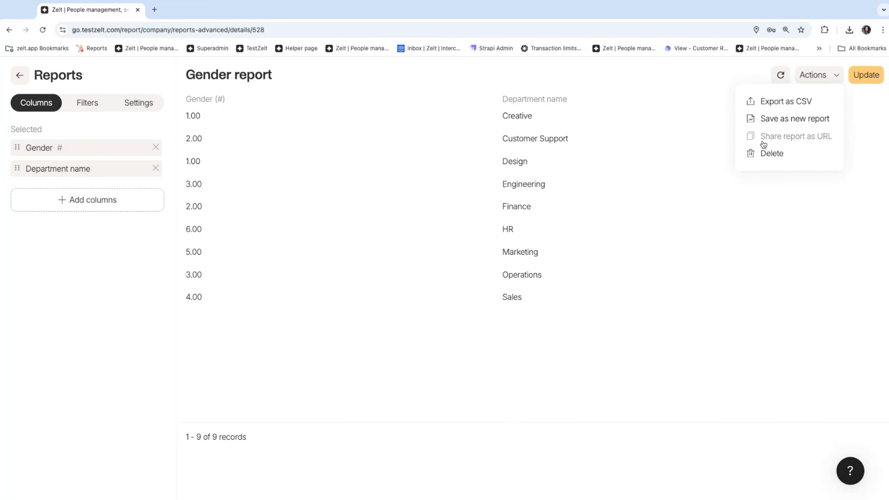
pyautogui.click(707, 170)
pyautogui.click(810, 82)
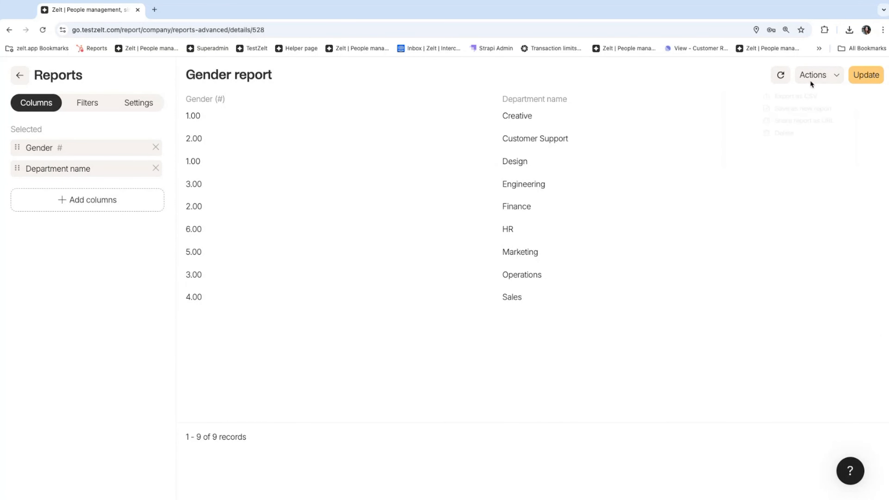
pyautogui.click(794, 141)
pyautogui.click(815, 78)
pyautogui.click(790, 136)
pyautogui.moveTo(227, 80)
pyautogui.click(810, 81)
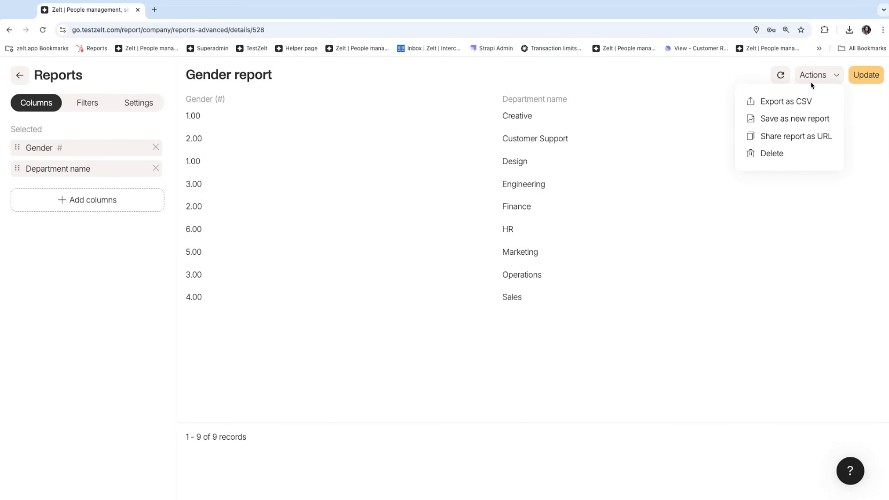
pyautogui.click(826, 80)
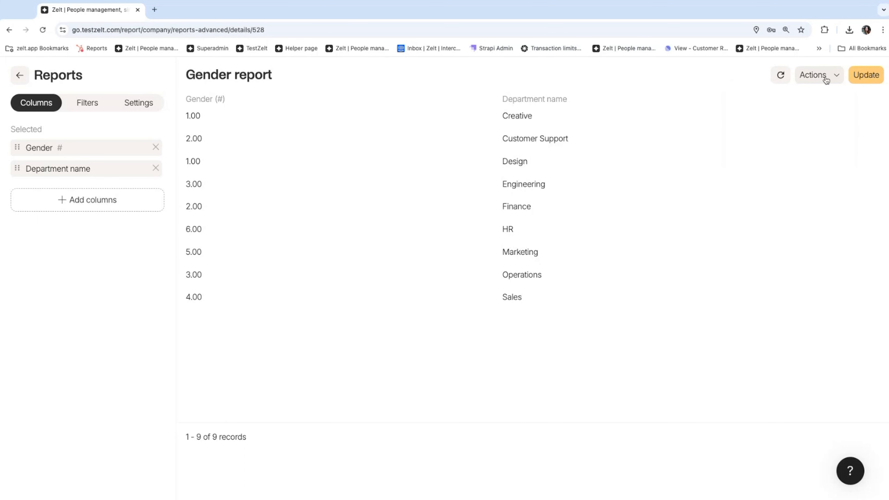
pyautogui.click(826, 80)
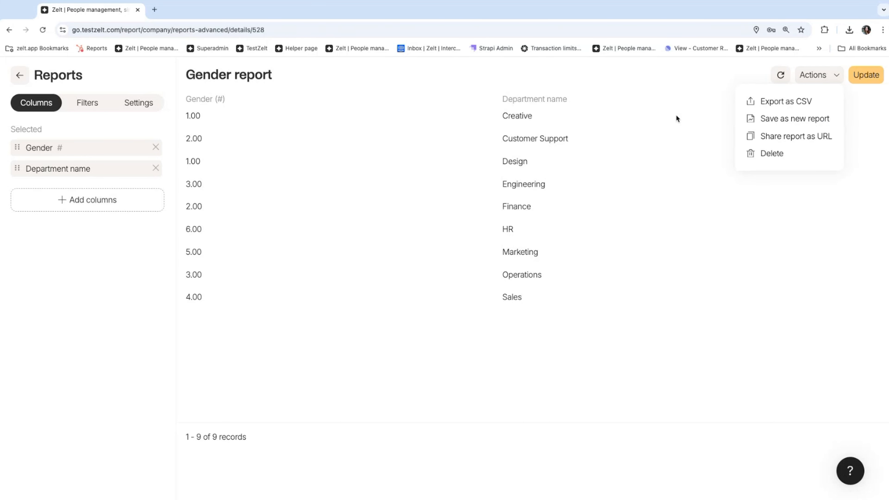
pyautogui.click(677, 131)
pyautogui.click(809, 78)
pyautogui.click(768, 227)
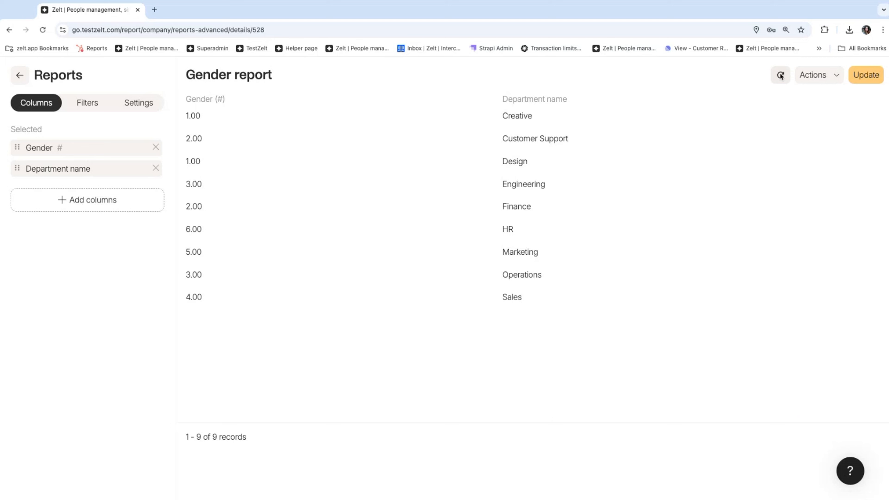
# - Refresh the Gender report's data and return to the company reports list
pyautogui.click(781, 76)
pyautogui.click(780, 76)
pyautogui.click(19, 75)
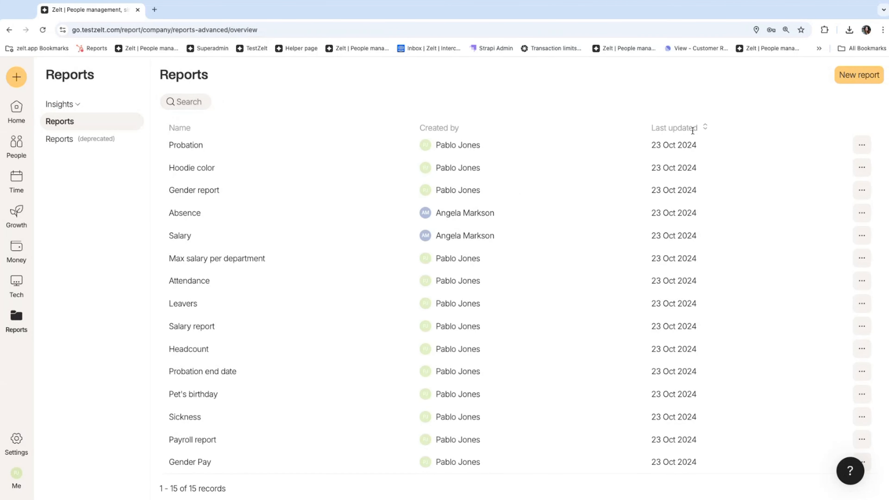
# - Start another new report and search its available columns for "ban"
pyautogui.click(856, 75)
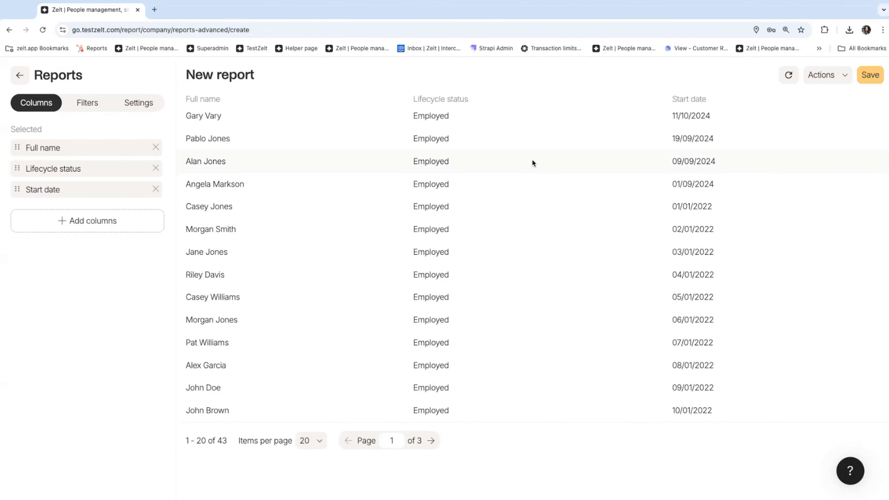
pyautogui.click(64, 221)
pyautogui.click(81, 101)
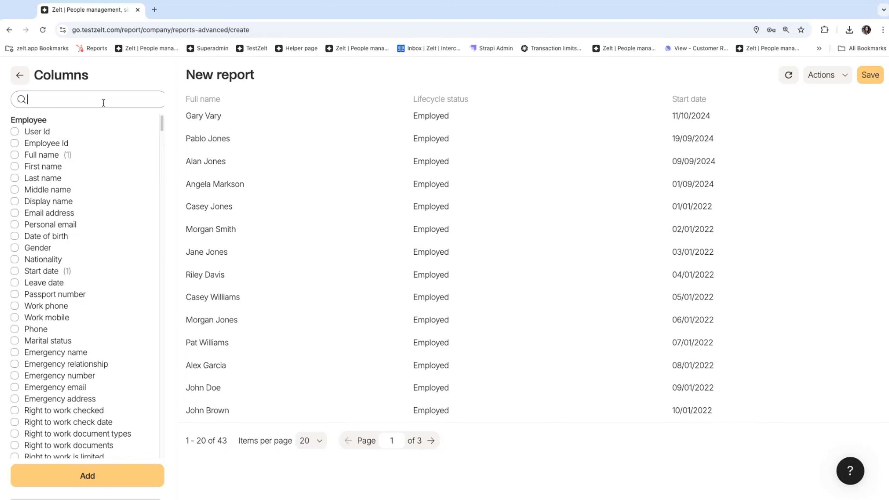
pyautogui.write('ban')
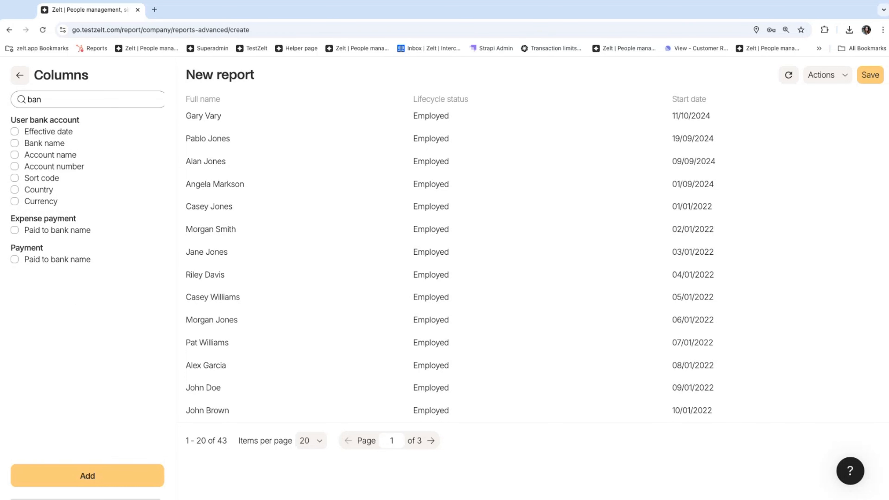
# - Add all User bank account columns to the report: Effective date, Bank name, Account name, Account number, Sort code, Country and Currency
pyautogui.click(15, 131)
pyautogui.click(15, 144)
pyautogui.click(15, 155)
pyautogui.click(14, 166)
pyautogui.click(14, 178)
pyautogui.click(15, 190)
pyautogui.click(15, 200)
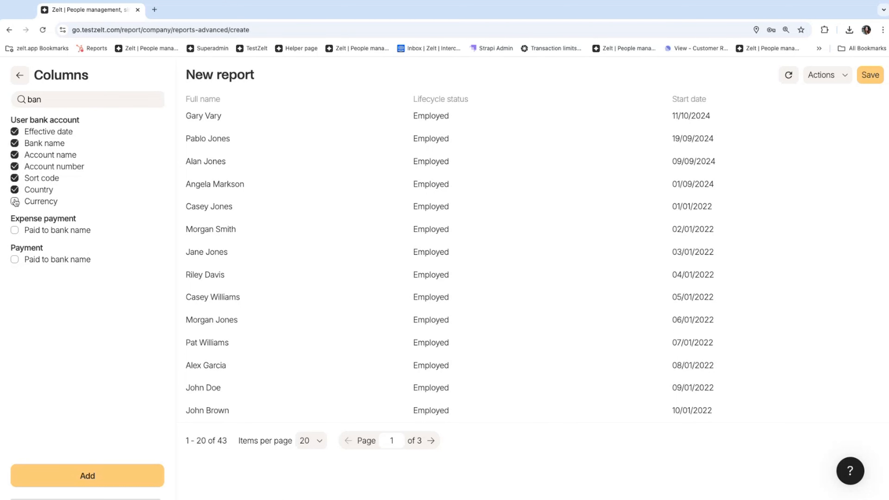
pyautogui.click(101, 476)
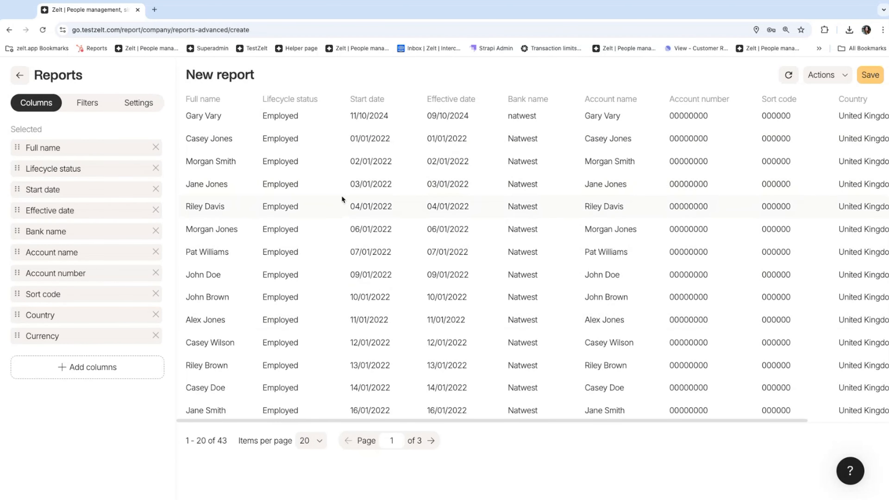
# - Search the available filters for "effec" and choose Effective date under User bank account
pyautogui.click(91, 114)
pyautogui.click(86, 194)
pyautogui.click(91, 100)
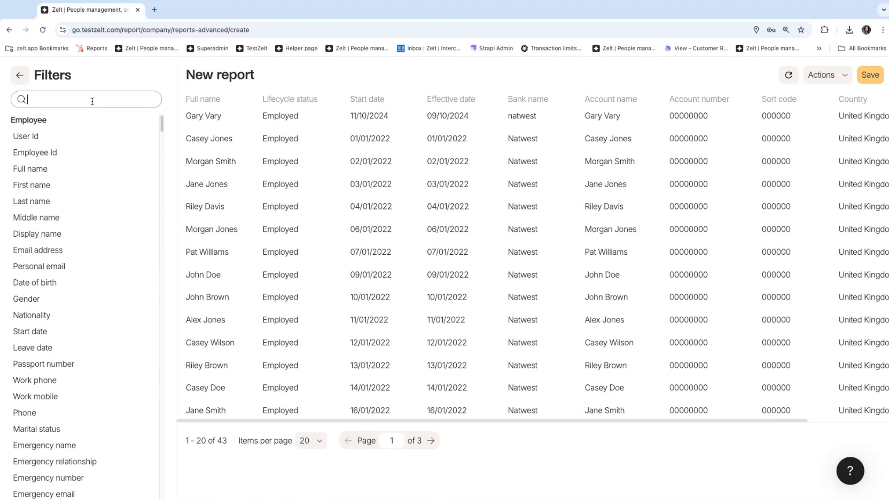
pyautogui.write('effec')
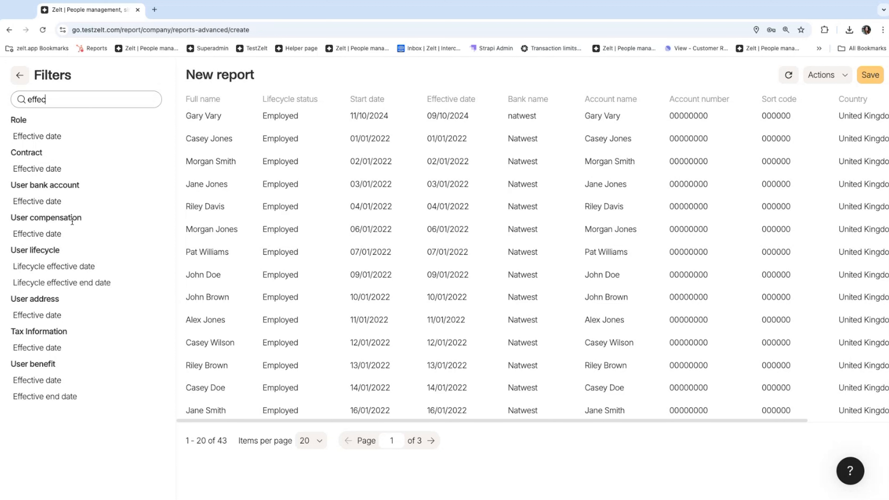
pyautogui.click(68, 205)
# - Set the bank account Effective date filter to Is this with the unit Month and apply it
pyautogui.click(114, 130)
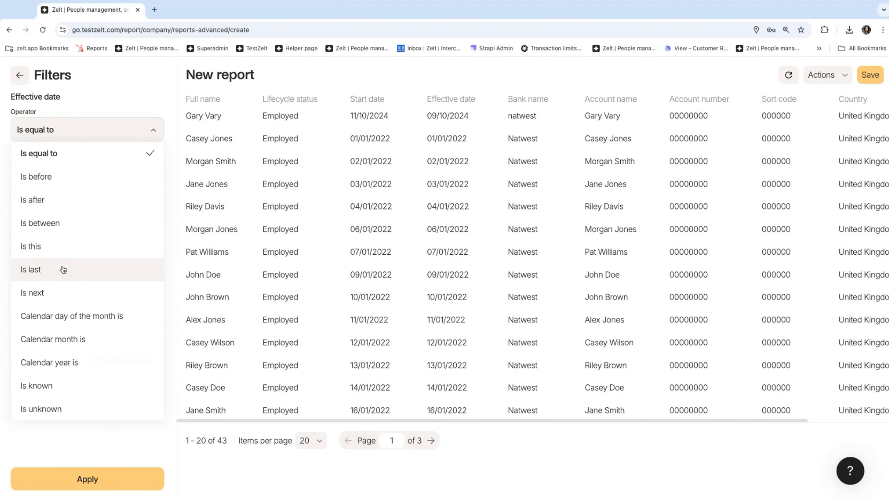
pyautogui.click(53, 252)
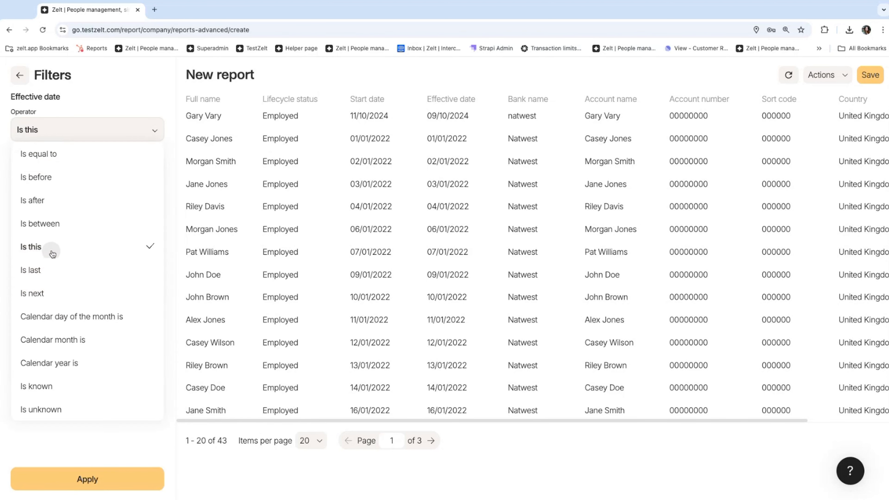
pyautogui.click(100, 170)
pyautogui.click(110, 298)
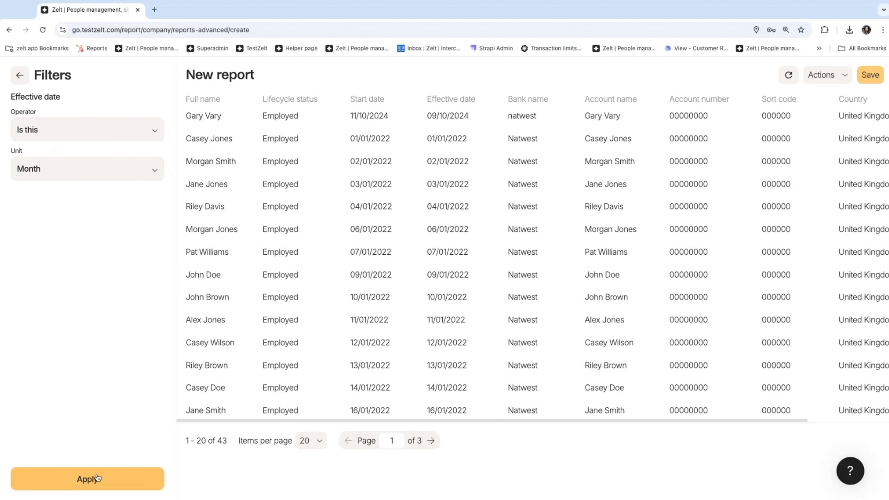
pyautogui.click(90, 476)
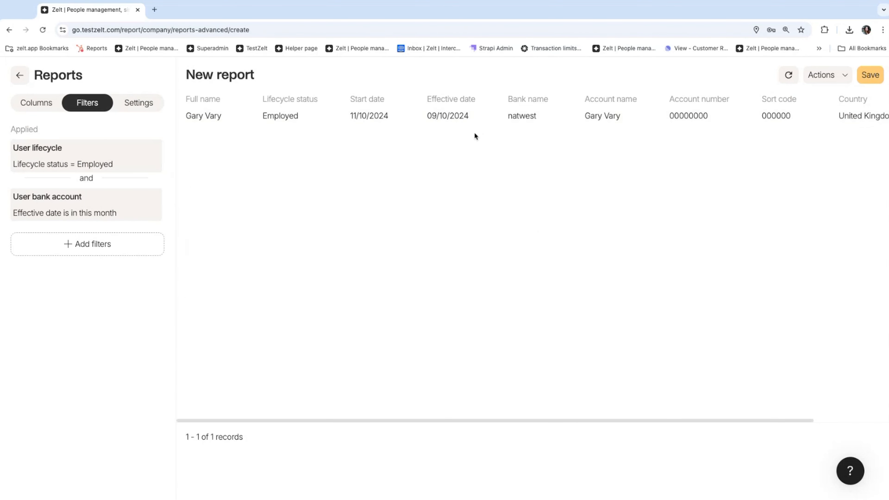